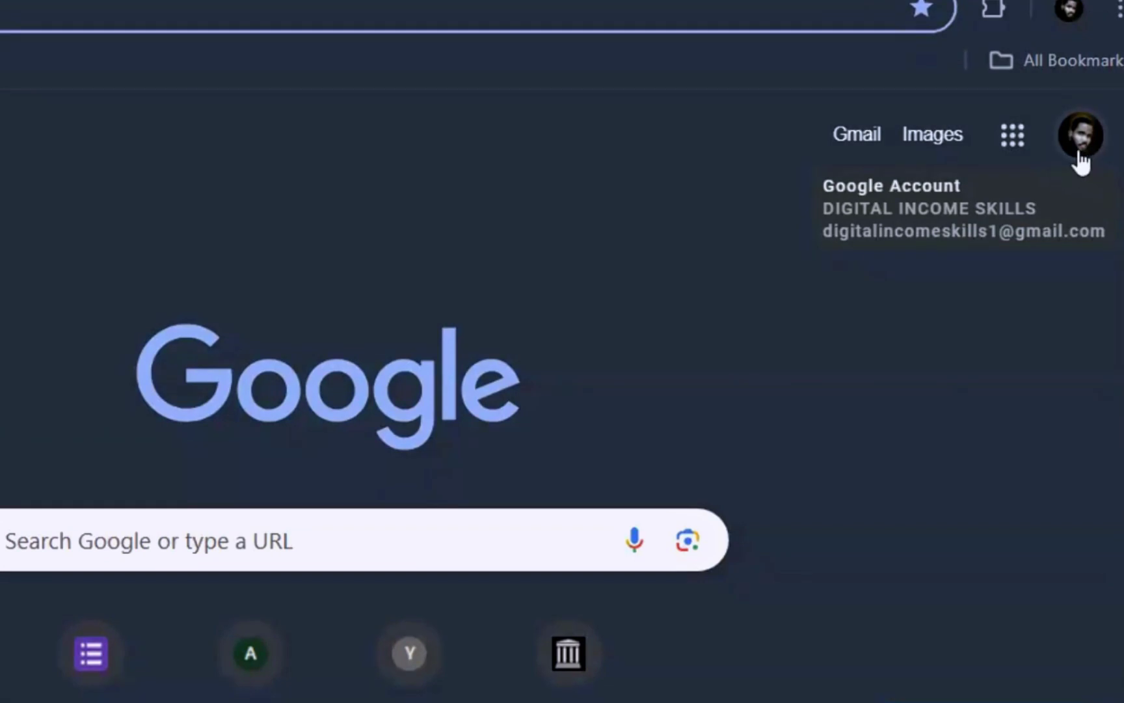
Look through the full list of Google apps for the Forms app.
{"action": "left_click", "coordinate": [1012, 140]}
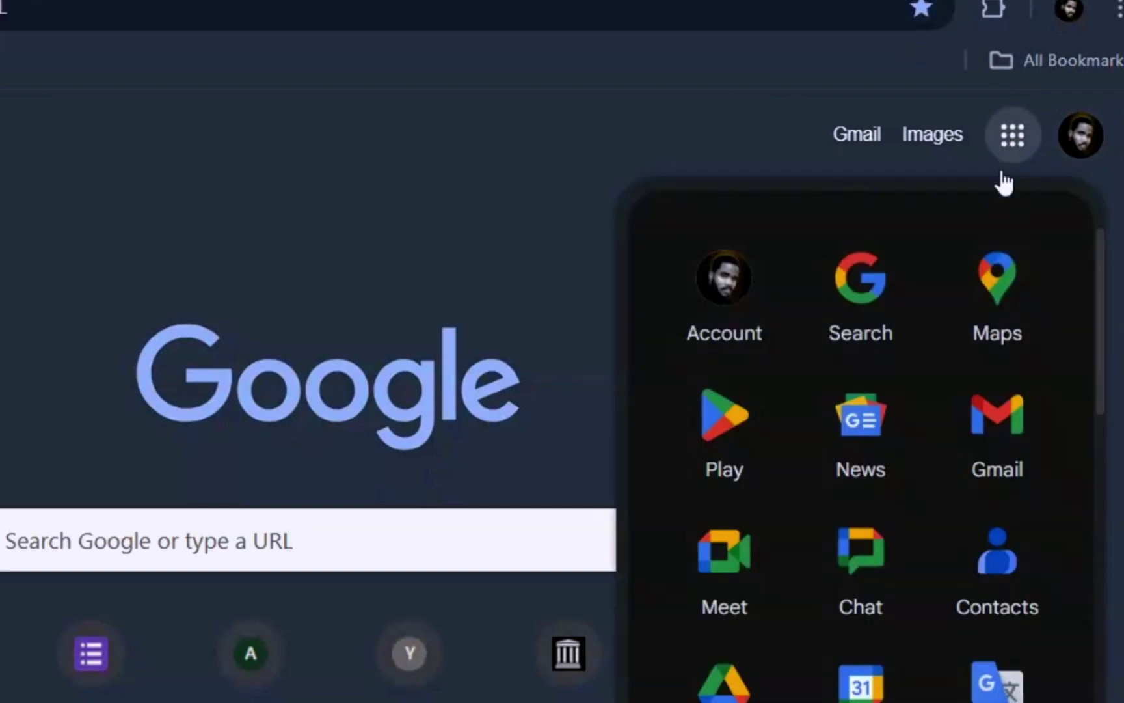
{"action": "scroll", "coordinate": [875, 347], "scroll_direction": "down", "scroll_amount": 6}
{"action": "scroll", "coordinate": [875, 347], "scroll_direction": "down", "scroll_amount": 8}
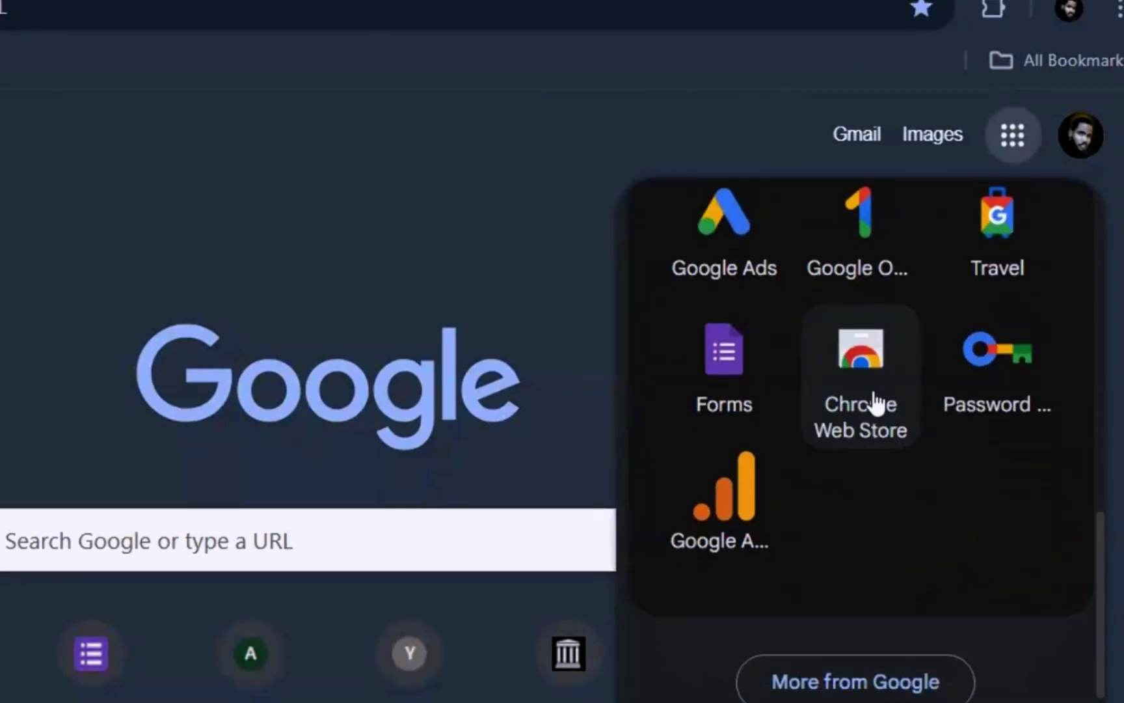
{"action": "scroll", "coordinate": [793, 333], "scroll_direction": "up", "scroll_amount": 10}
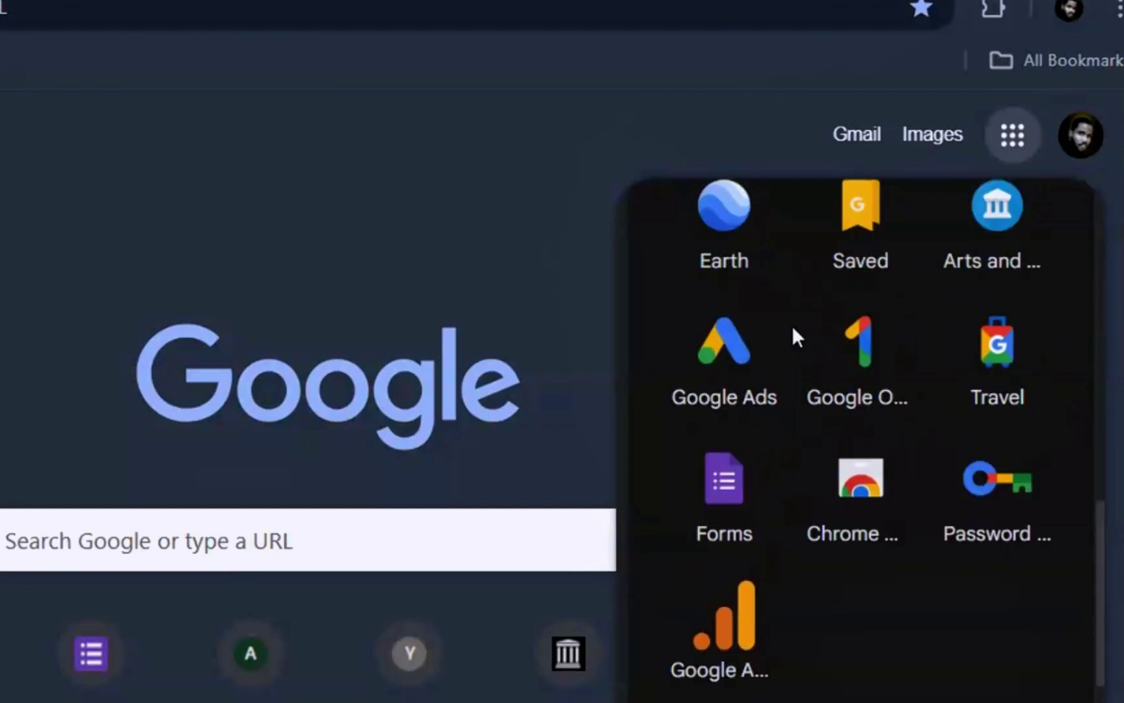
{"action": "scroll", "coordinate": [846, 326], "scroll_direction": "up", "scroll_amount": 3}
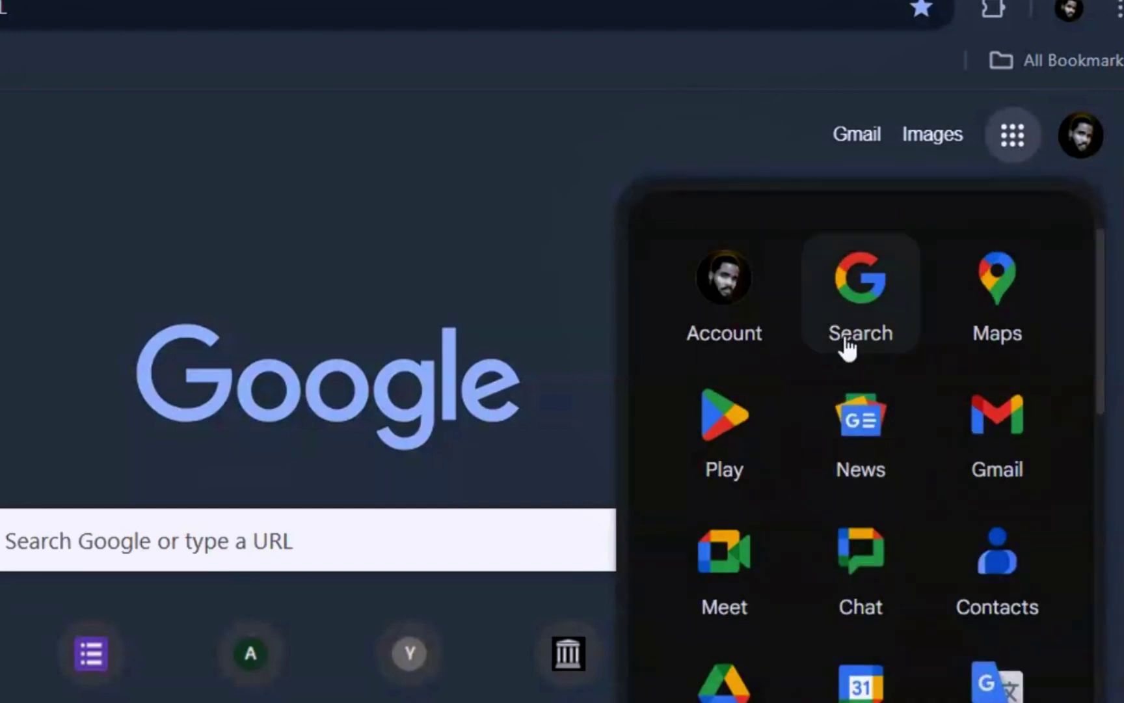
{"action": "scroll", "coordinate": [842, 355], "scroll_direction": "down", "scroll_amount": 5}
{"action": "scroll", "coordinate": [869, 377], "scroll_direction": "down", "scroll_amount": 5}
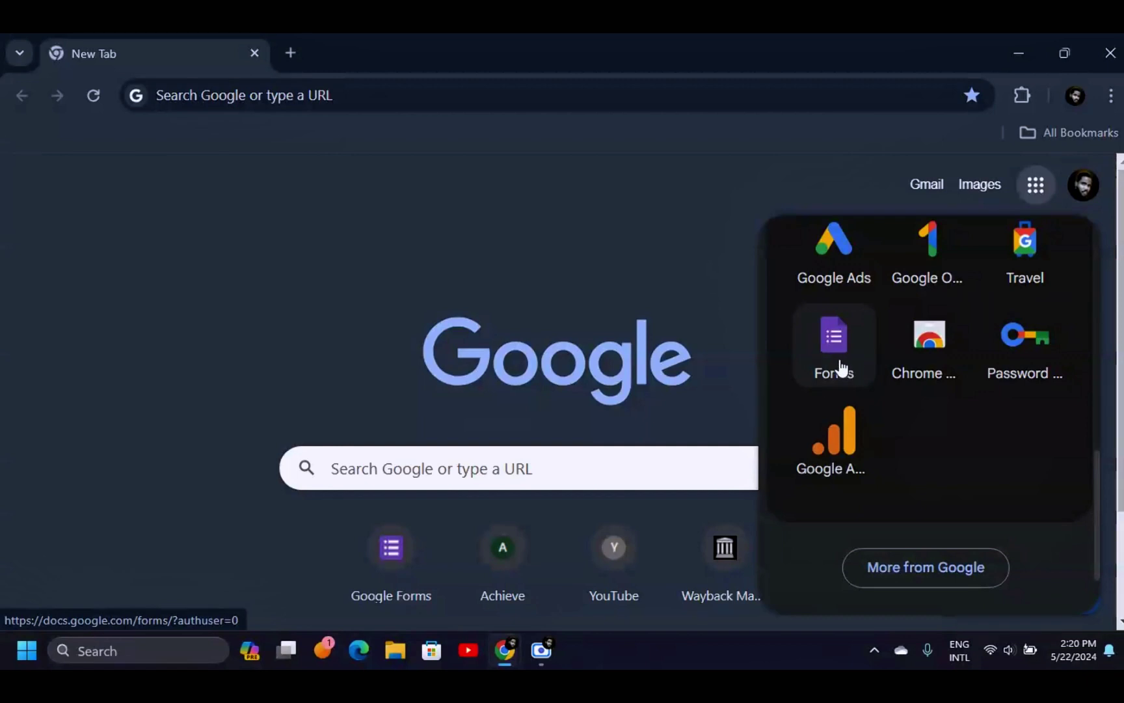
Go to forms.google.com to open the Google Forms home page.
{"action": "left_click", "coordinate": [364, 98]}
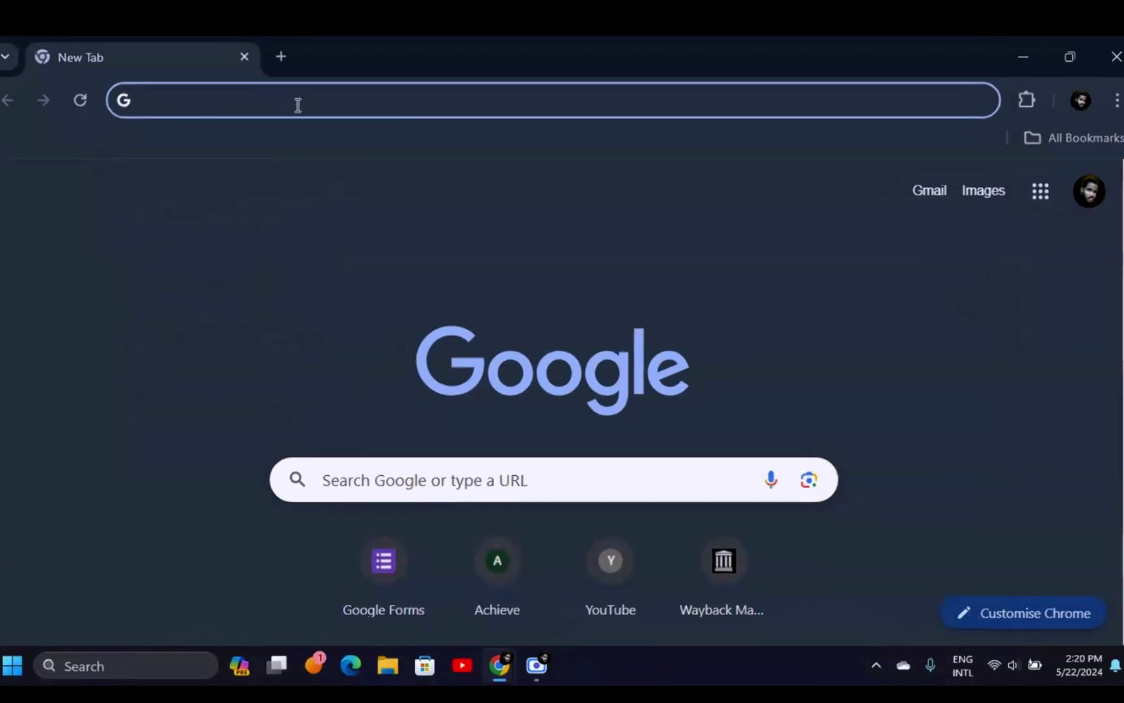
{"action": "type", "text": "for"}
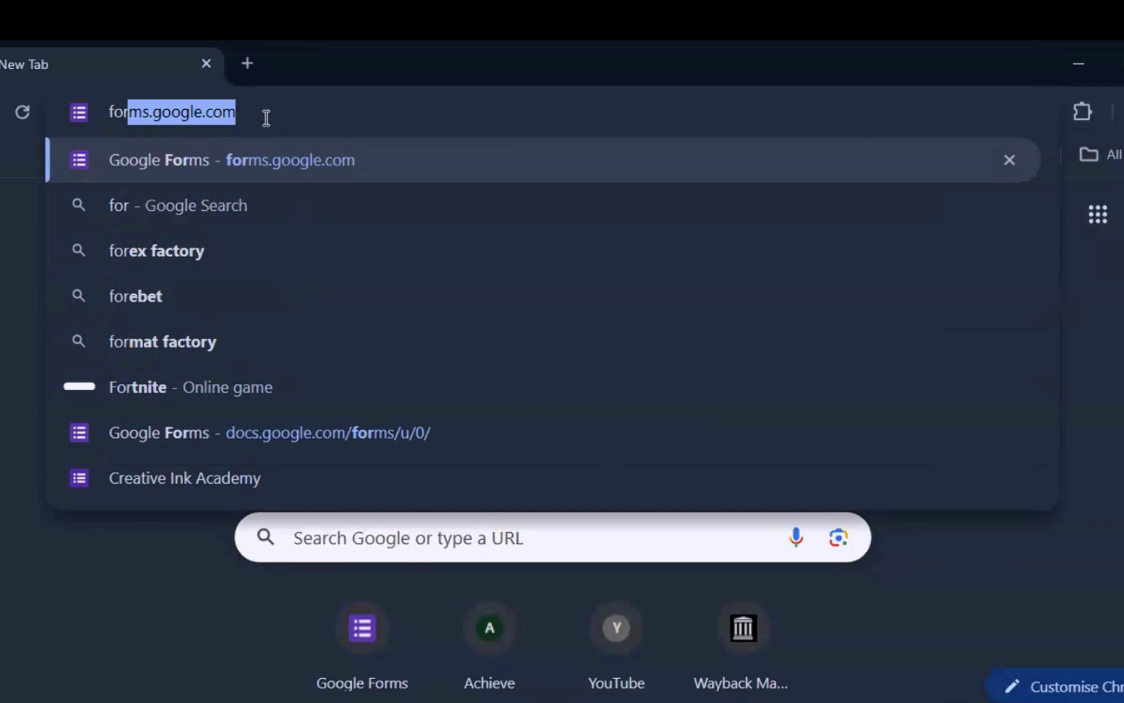
{"action": "key", "text": "Right"}
{"action": "key", "text": "Return"}
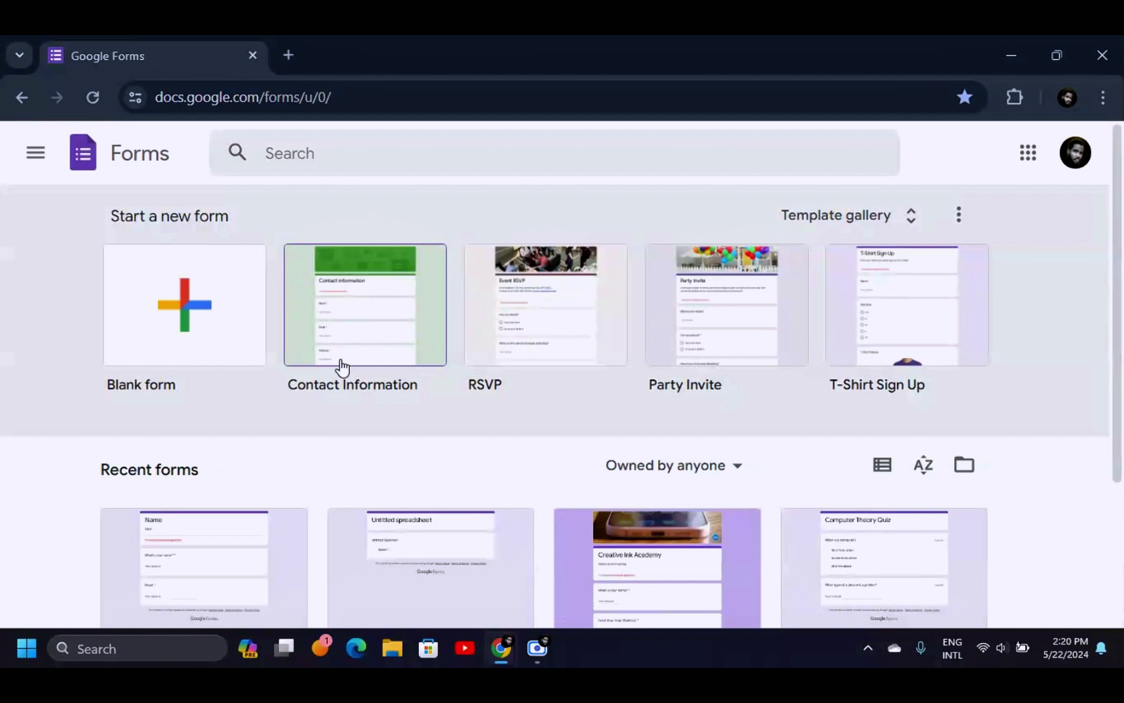
Examine the recent forms, then browse the Personal, Work and Education templates in the template gallery.
{"action": "scroll", "coordinate": [341, 366], "scroll_direction": "down", "scroll_amount": 3}
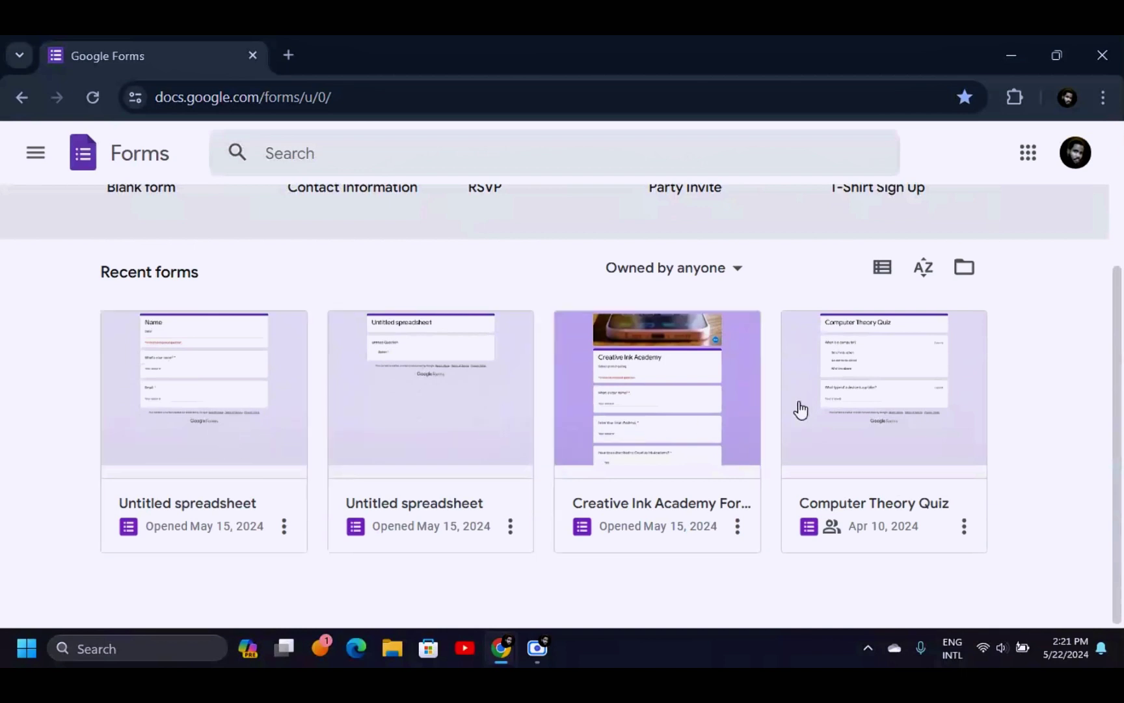
{"action": "scroll", "coordinate": [465, 439], "scroll_direction": "up", "scroll_amount": 3}
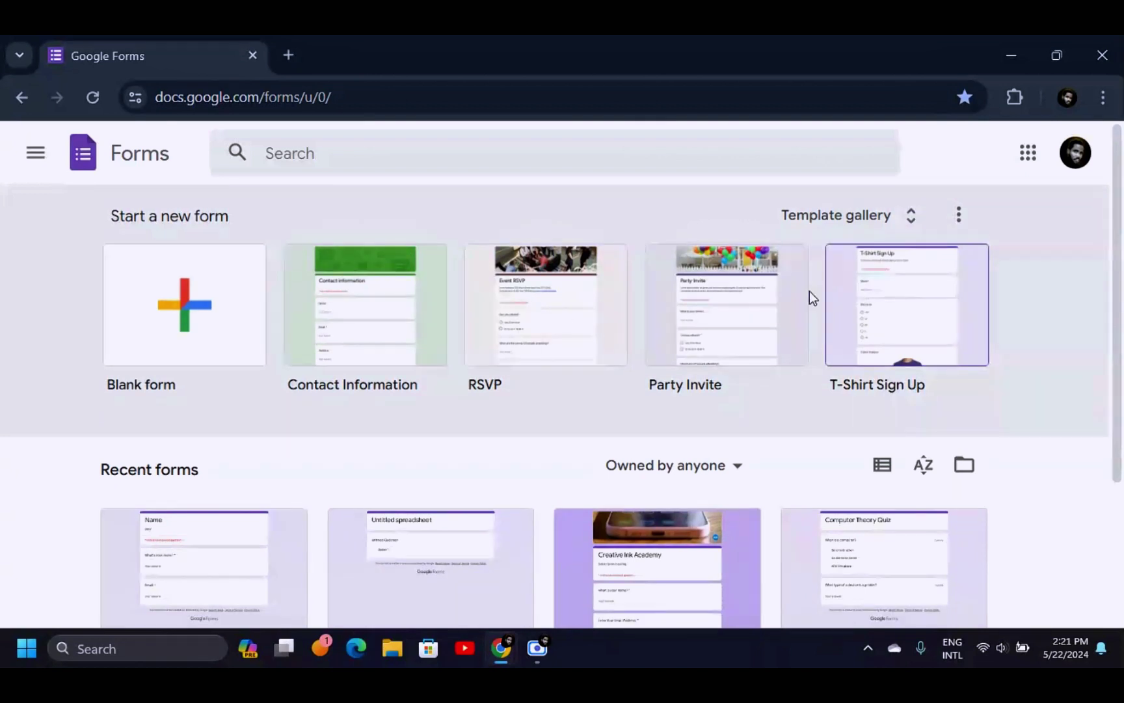
{"action": "left_click", "coordinate": [847, 221]}
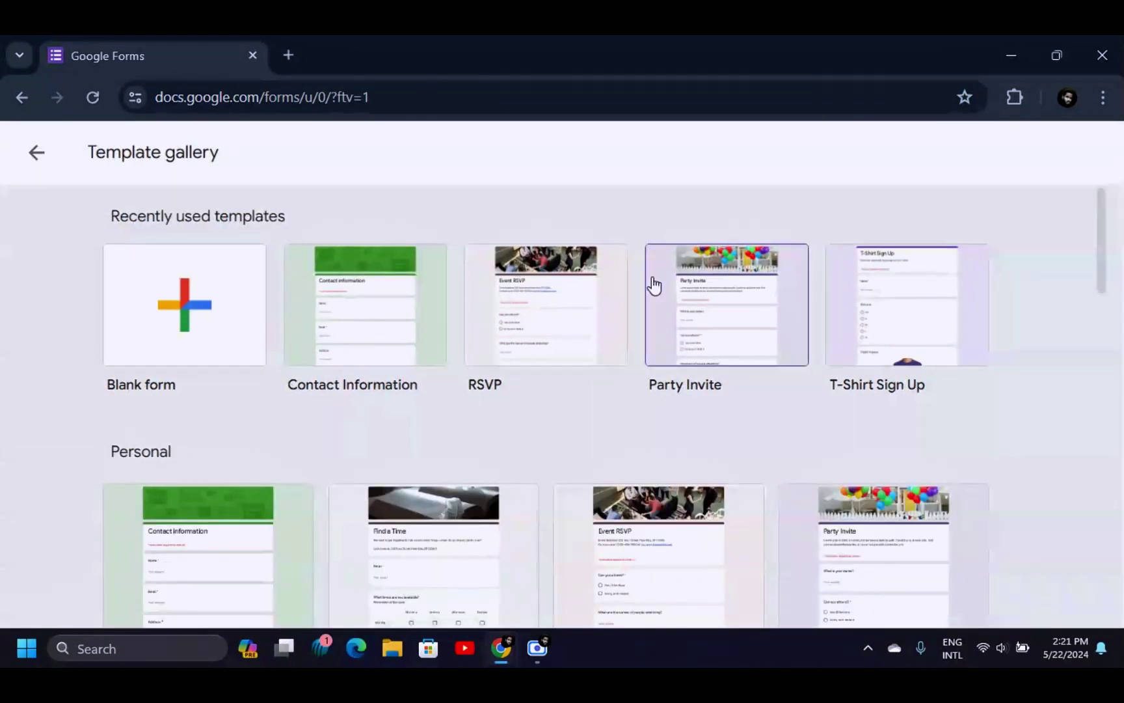
{"action": "scroll", "coordinate": [651, 293], "scroll_direction": "down", "scroll_amount": 10}
{"action": "scroll", "coordinate": [460, 320], "scroll_direction": "down", "scroll_amount": 9}
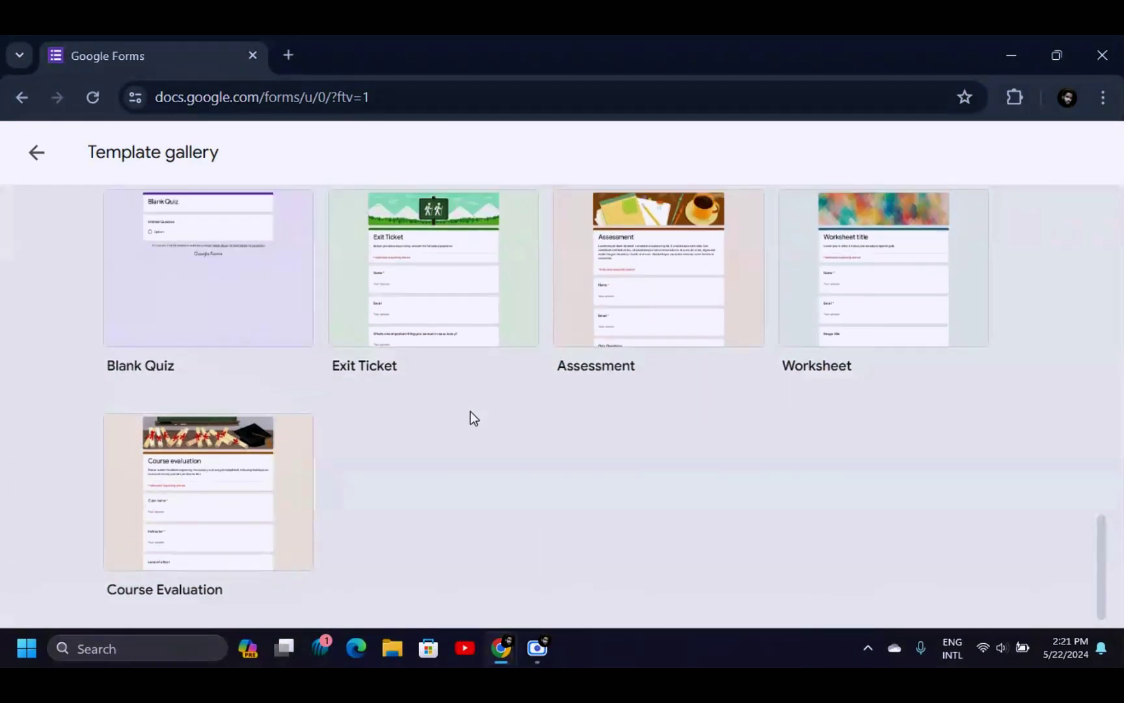
{"action": "scroll", "coordinate": [469, 415], "scroll_direction": "up", "scroll_amount": 10}
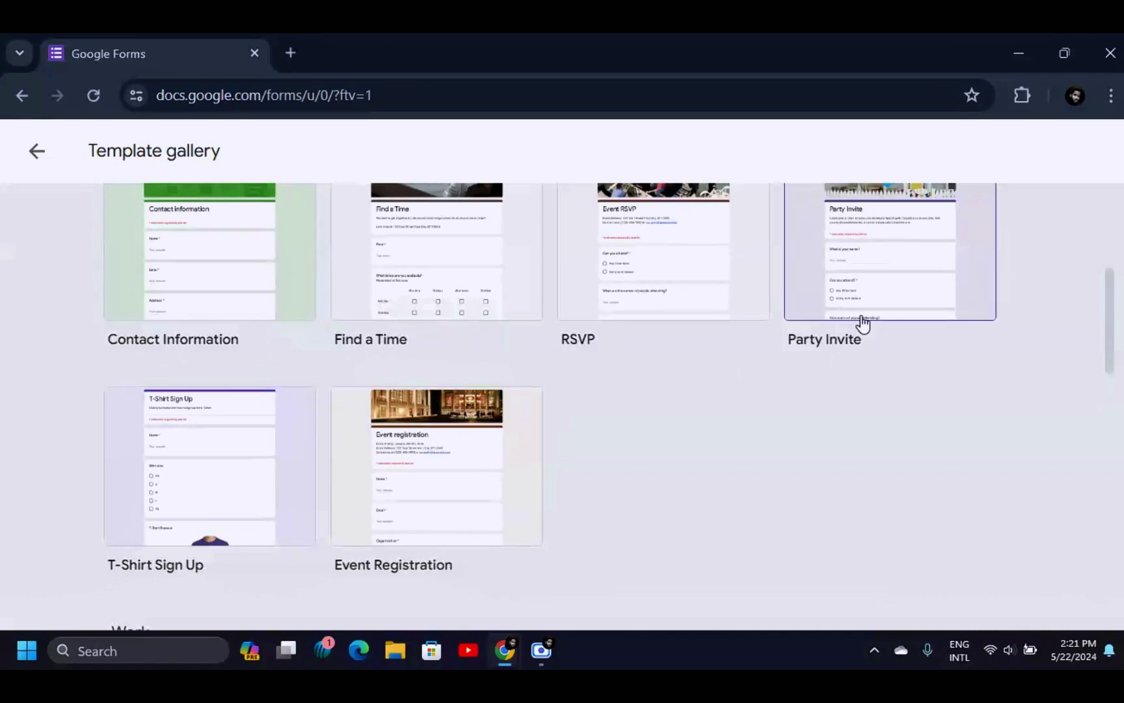
{"action": "scroll", "coordinate": [755, 383], "scroll_direction": "down", "scroll_amount": 3}
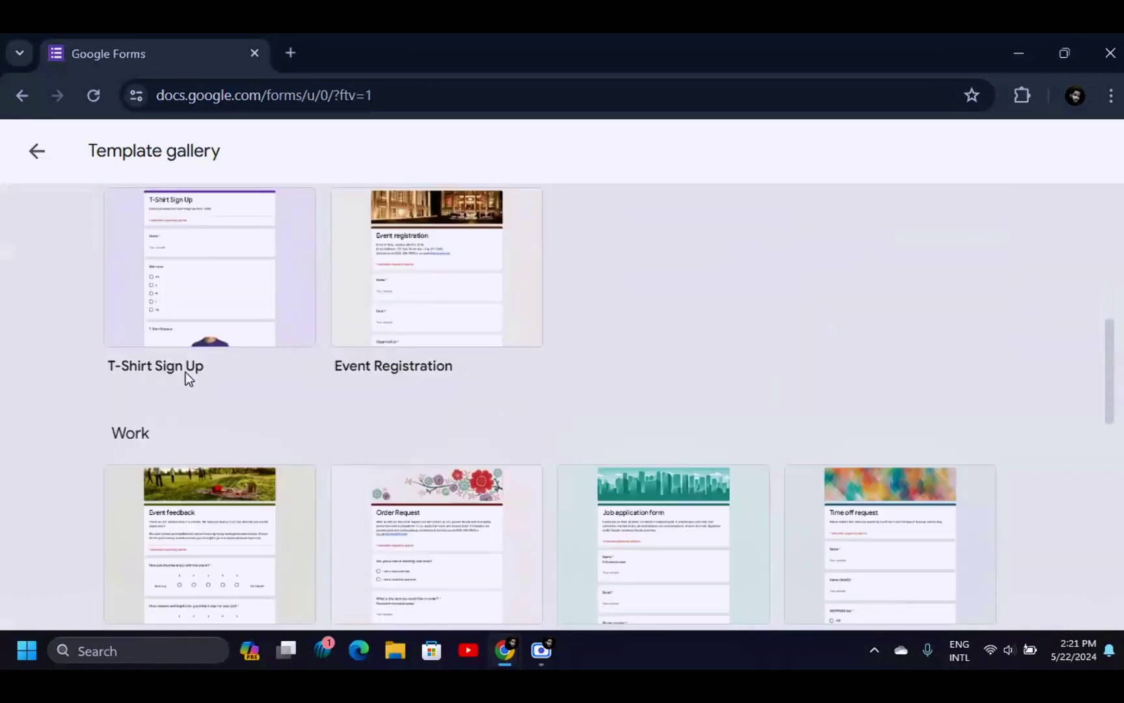
{"action": "scroll", "coordinate": [437, 376], "scroll_direction": "down", "scroll_amount": 10}
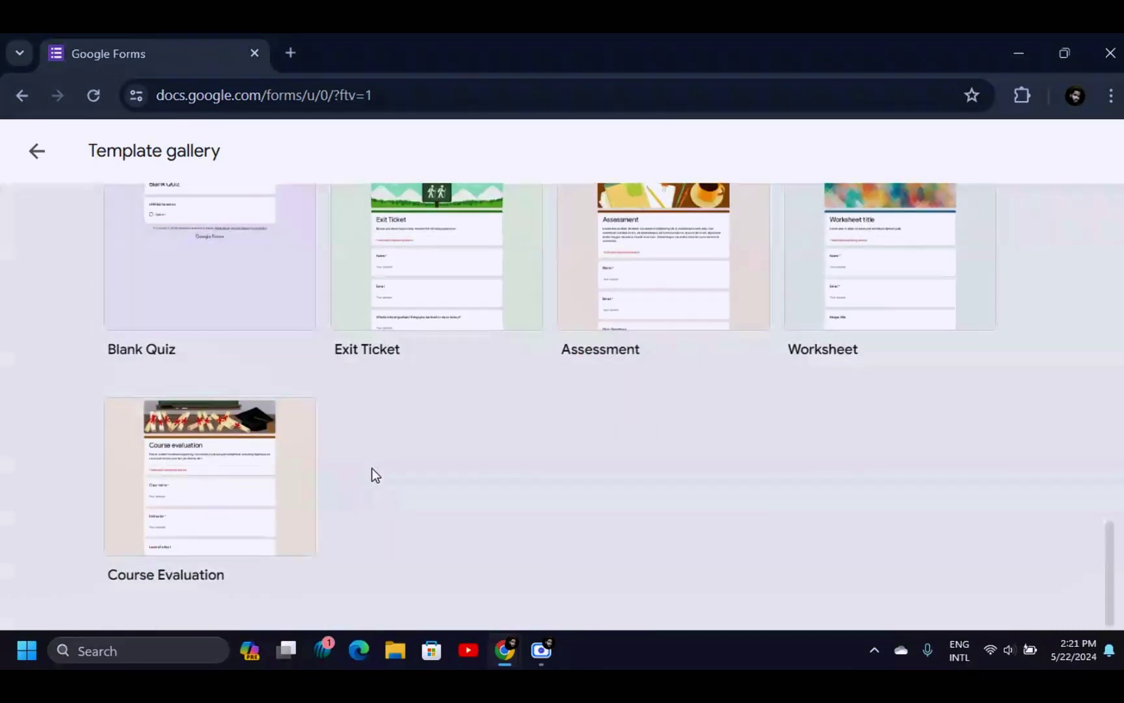
{"action": "scroll", "coordinate": [185, 240], "scroll_direction": "up", "scroll_amount": 2}
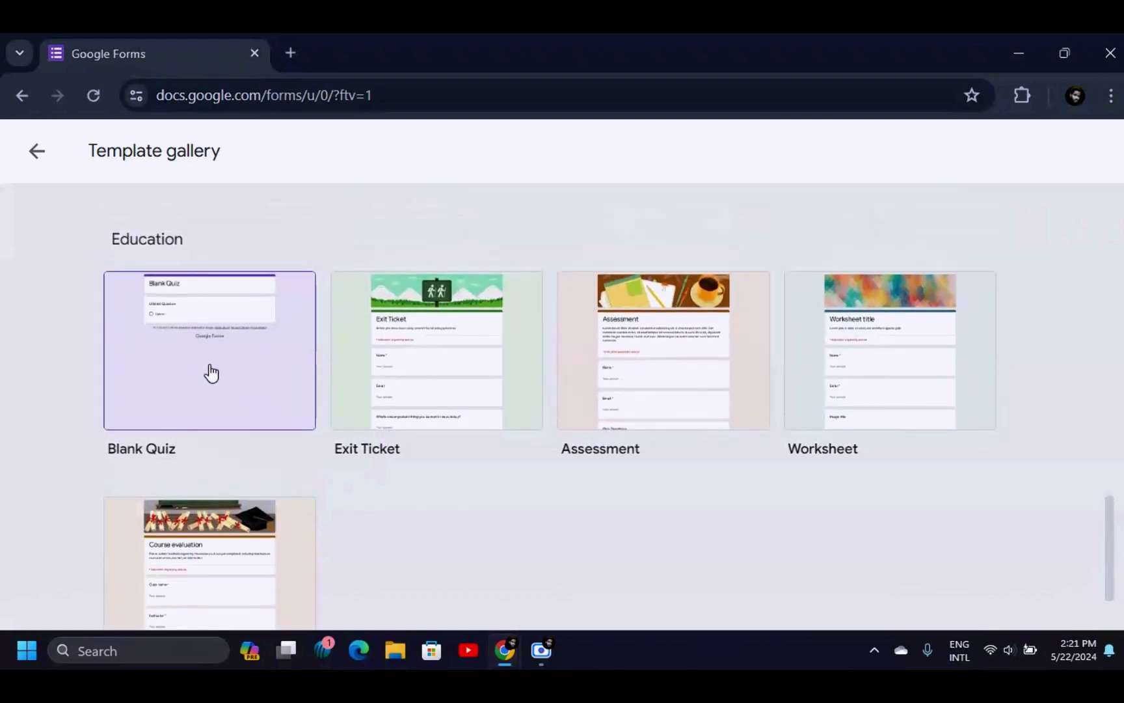
{"action": "scroll", "coordinate": [209, 372], "scroll_direction": "down", "scroll_amount": 2}
{"action": "scroll", "coordinate": [454, 351], "scroll_direction": "up", "scroll_amount": 6}
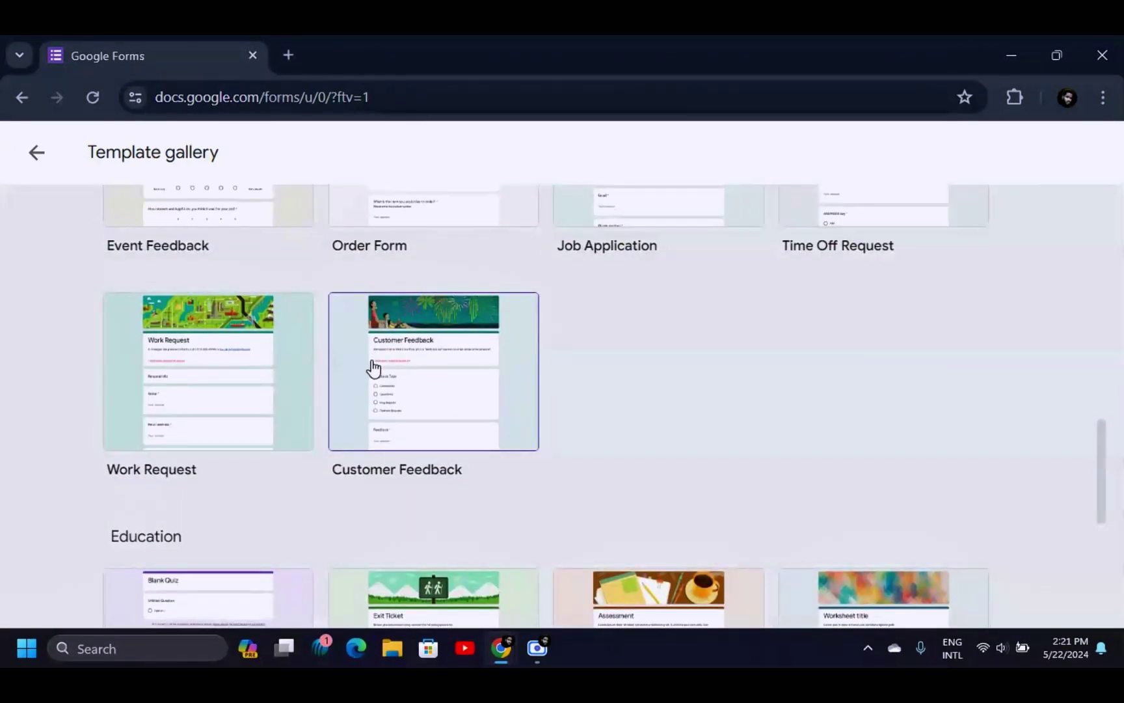
{"action": "scroll", "coordinate": [374, 369], "scroll_direction": "up", "scroll_amount": 8}
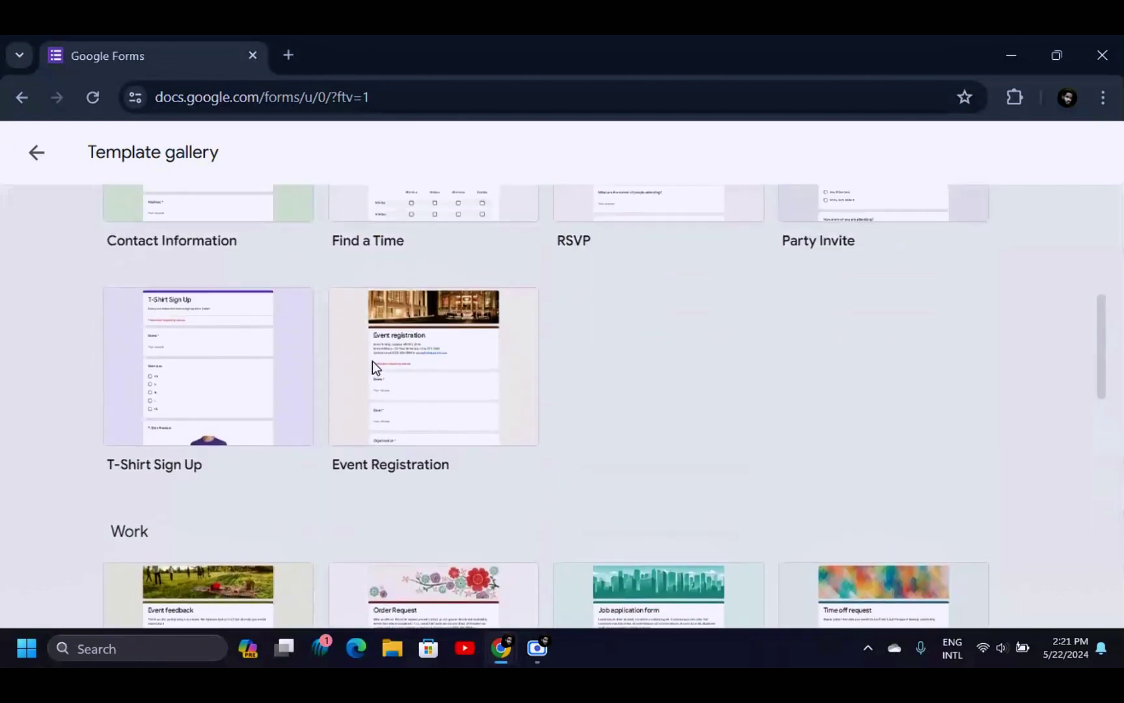
{"action": "scroll", "coordinate": [374, 368], "scroll_direction": "up", "scroll_amount": 3}
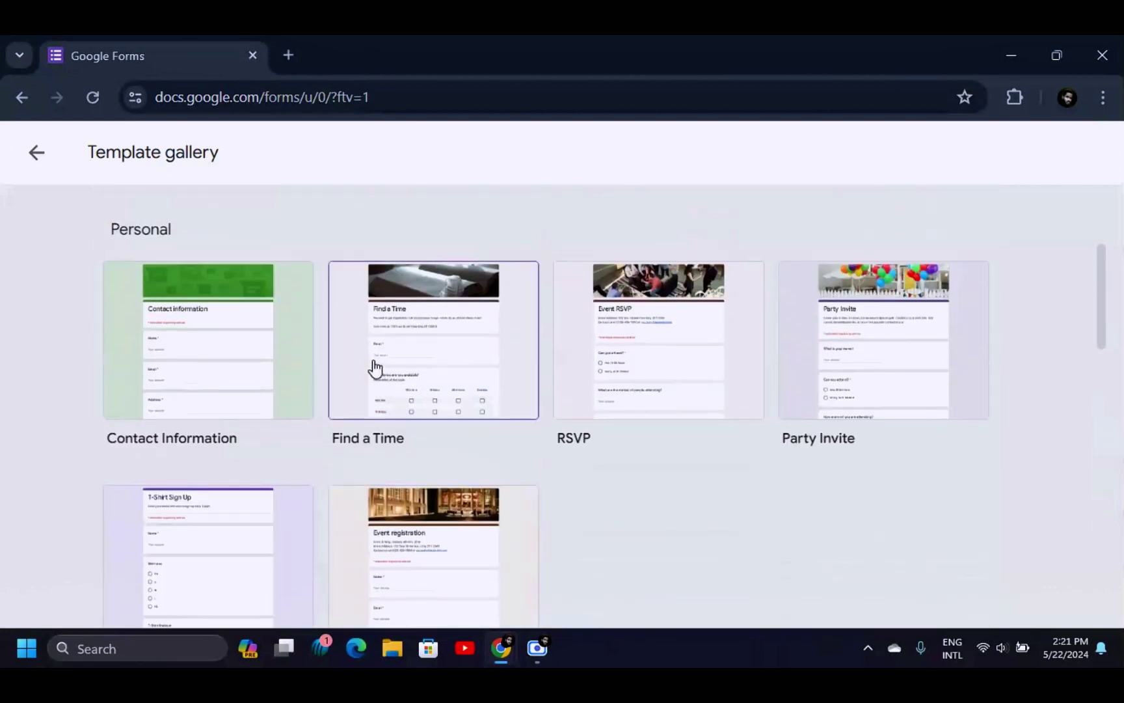
{"action": "scroll", "coordinate": [375, 368], "scroll_direction": "up", "scroll_amount": 3}
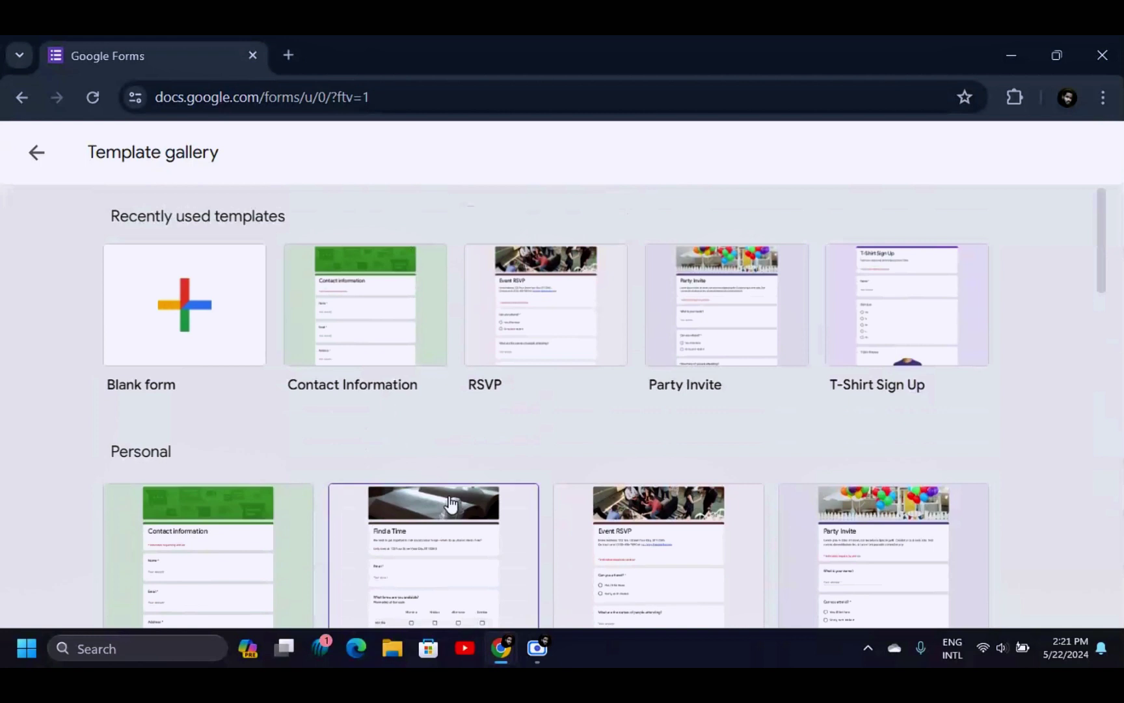
{"action": "scroll", "coordinate": [509, 452], "scroll_direction": "down", "scroll_amount": 3}
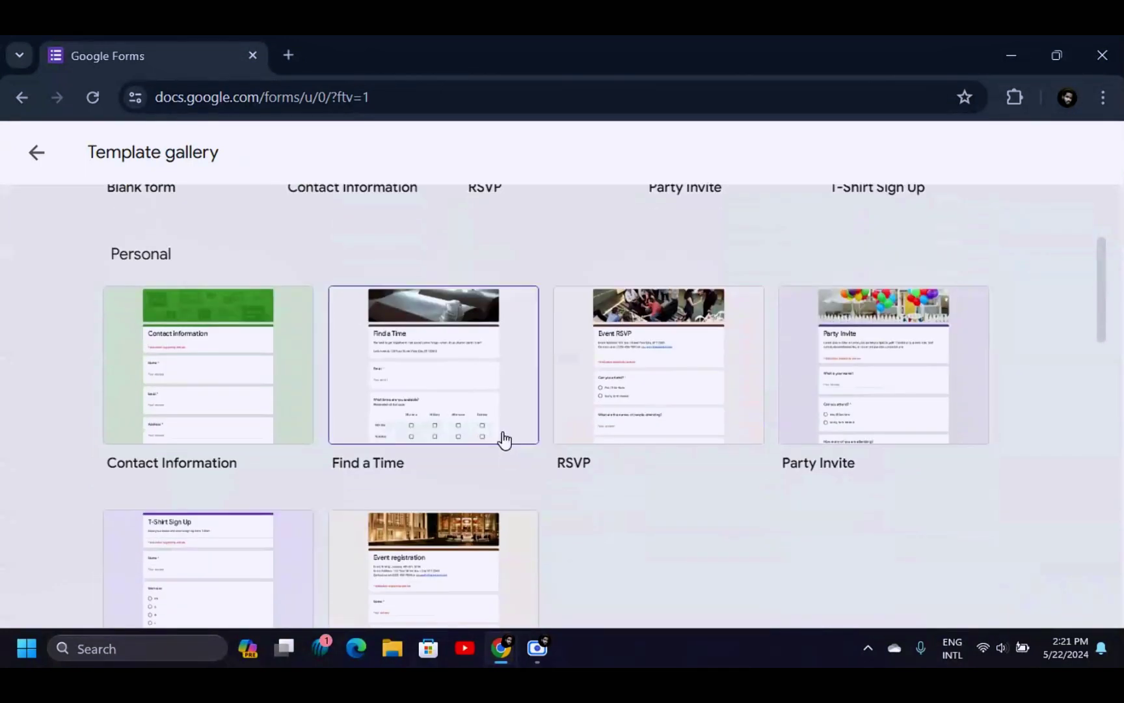
{"action": "scroll", "coordinate": [261, 352], "scroll_direction": "up", "scroll_amount": 3}
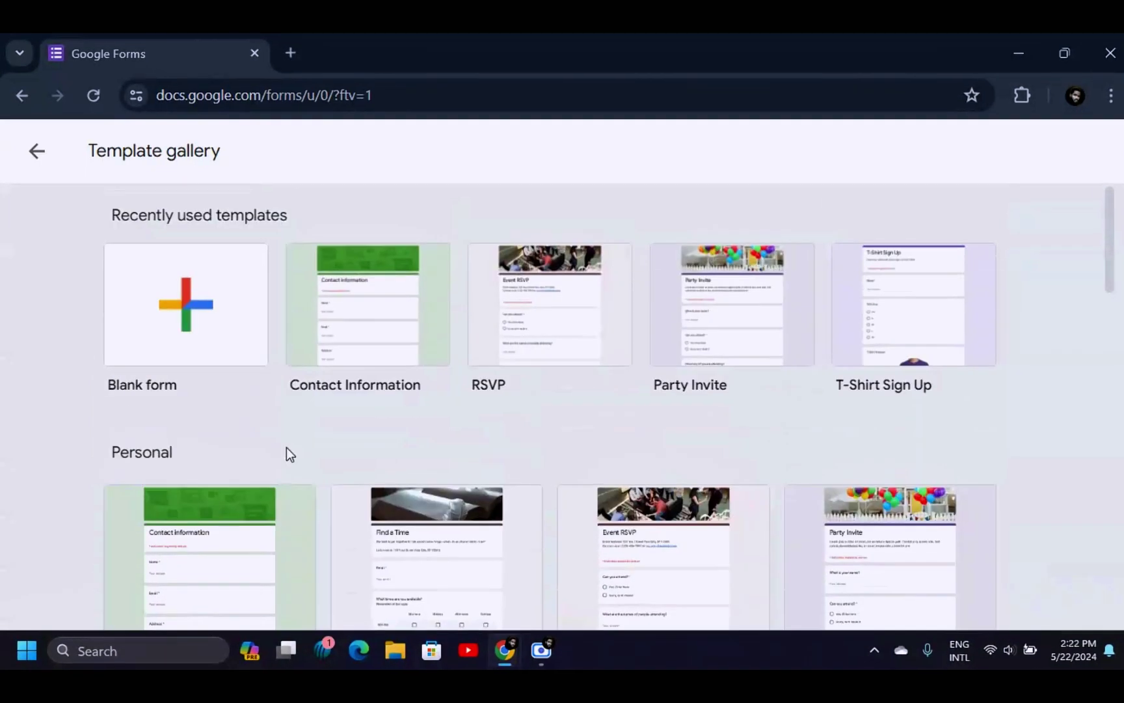
Create a blank form and set its title to "Google Survey".
{"action": "left_click", "coordinate": [163, 281]}
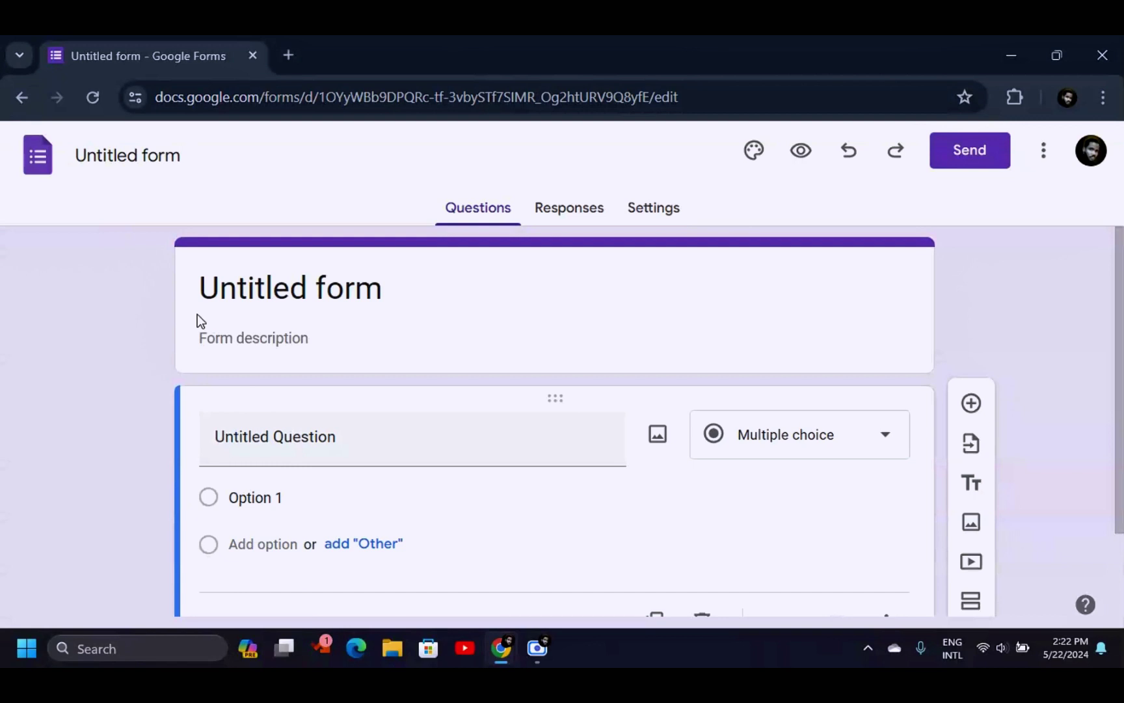
{"action": "left_click", "coordinate": [400, 304]}
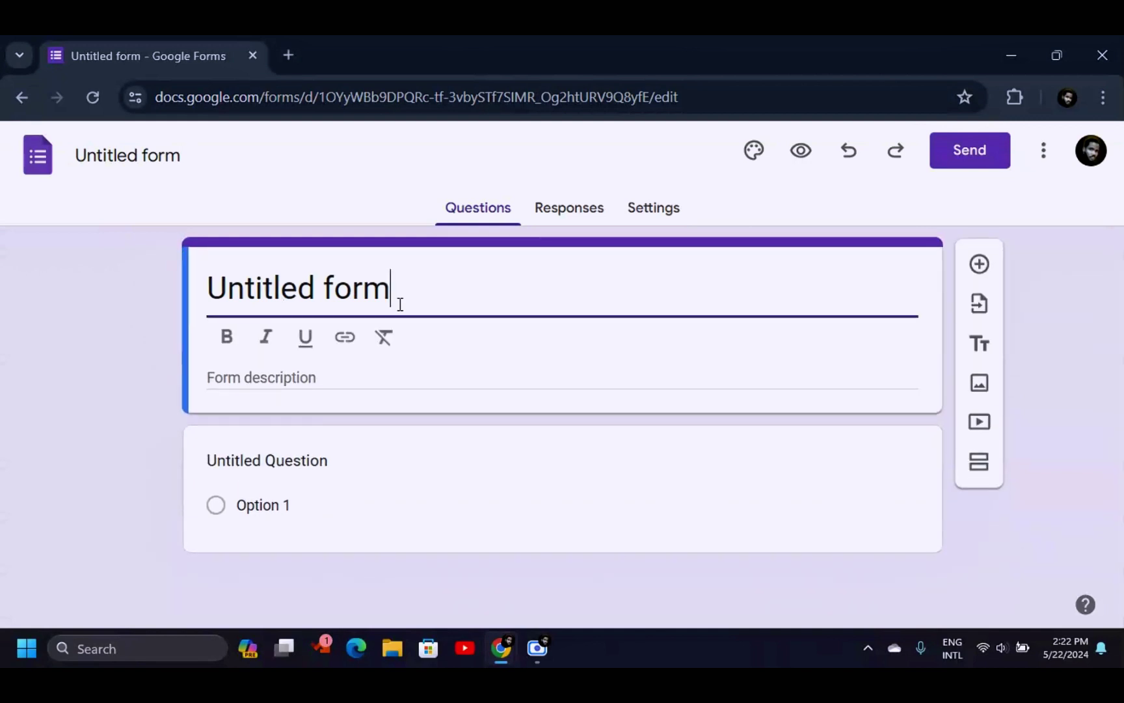
{"action": "triple_click", "coordinate": [400, 304]}
{"action": "type", "text": "Google "}
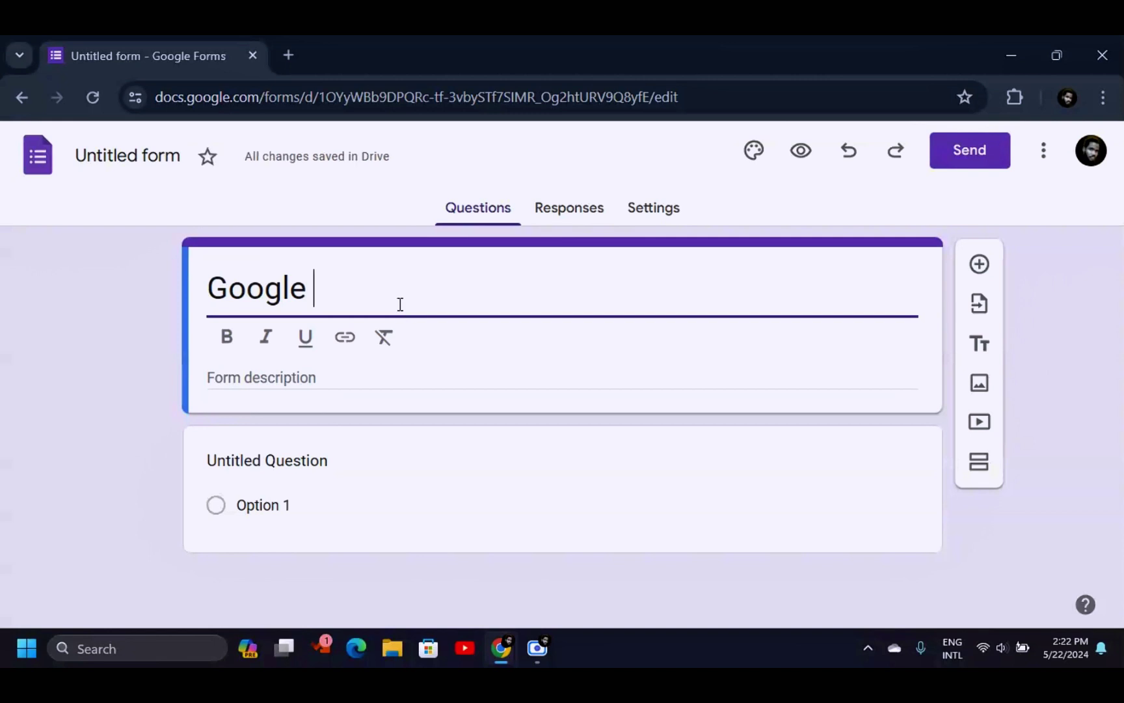
{"action": "type", "text": "Survey"}
Enter "Description" as the form description, with its spelling corrected.
{"action": "left_click", "coordinate": [437, 374]}
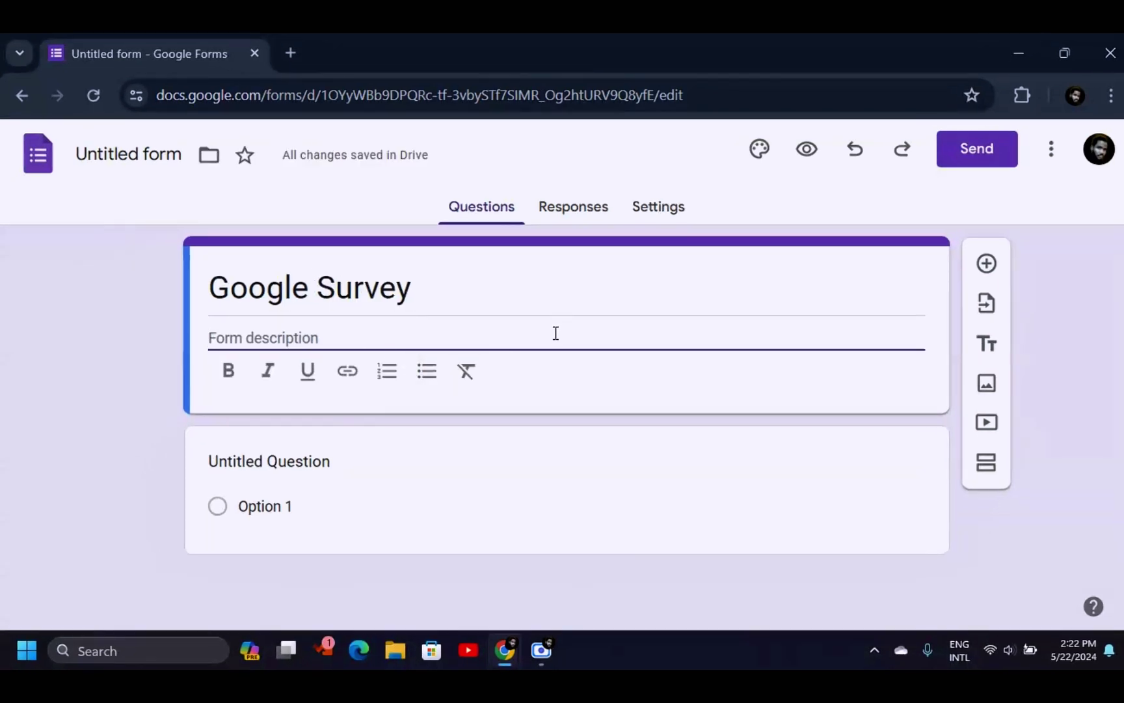
{"action": "type", "text": "Descrit"}
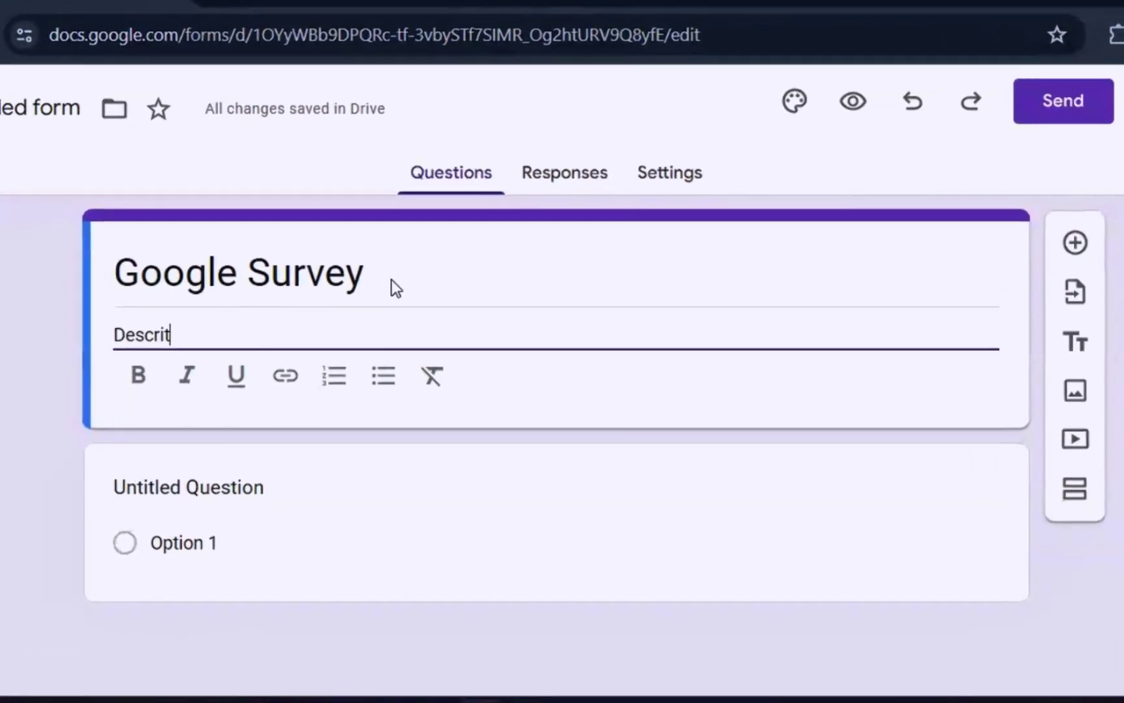
{"action": "key", "text": "BackSpace"}
{"action": "type", "text": "ptinon"}
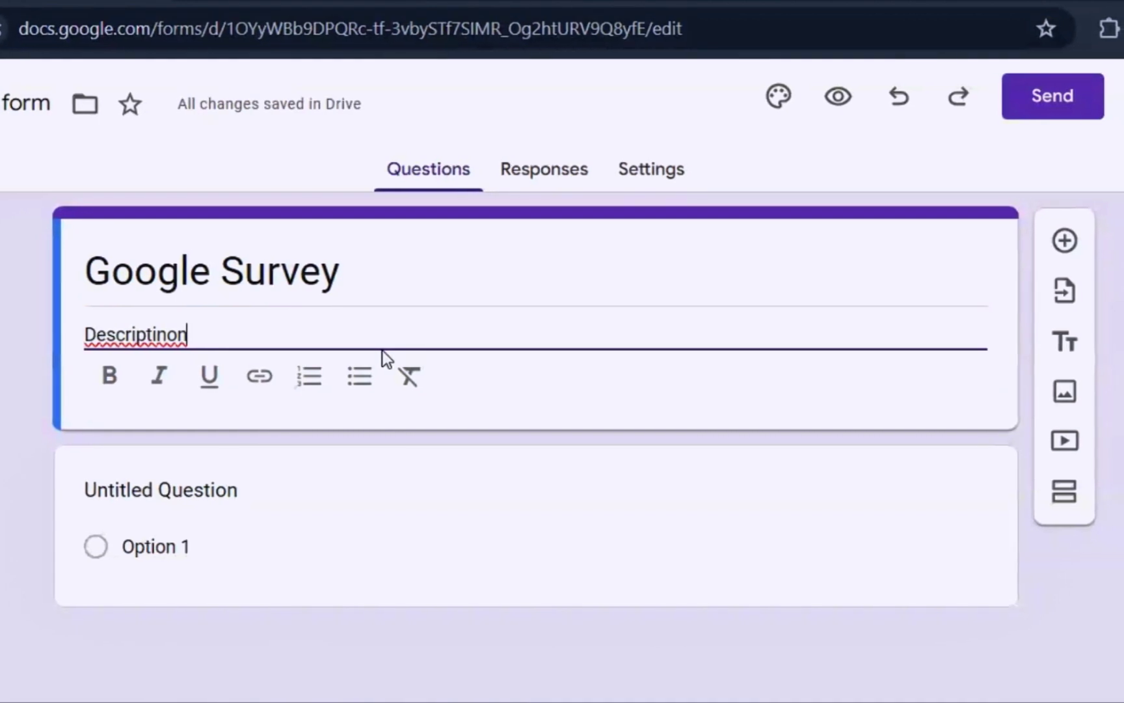
{"action": "right_click", "coordinate": [162, 330]}
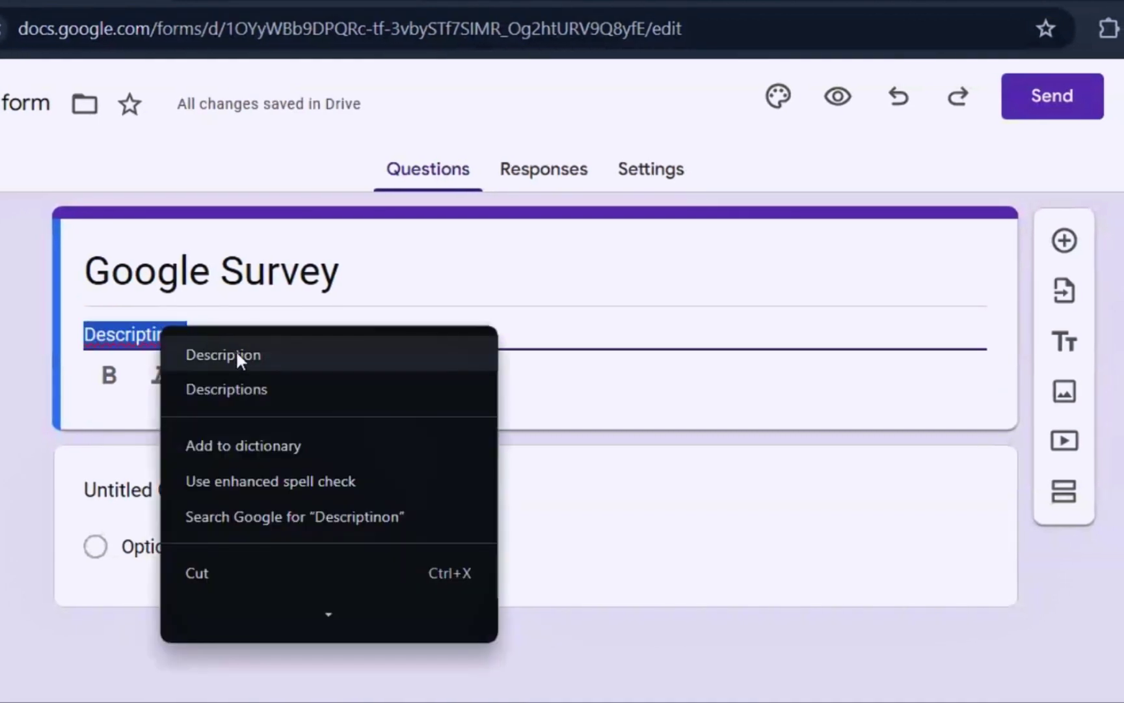
{"action": "left_click", "coordinate": [235, 353]}
Format the form description text as bold and italic.
{"action": "left_click_drag", "start_coordinate": [176, 334], "coordinate": [61, 335]}
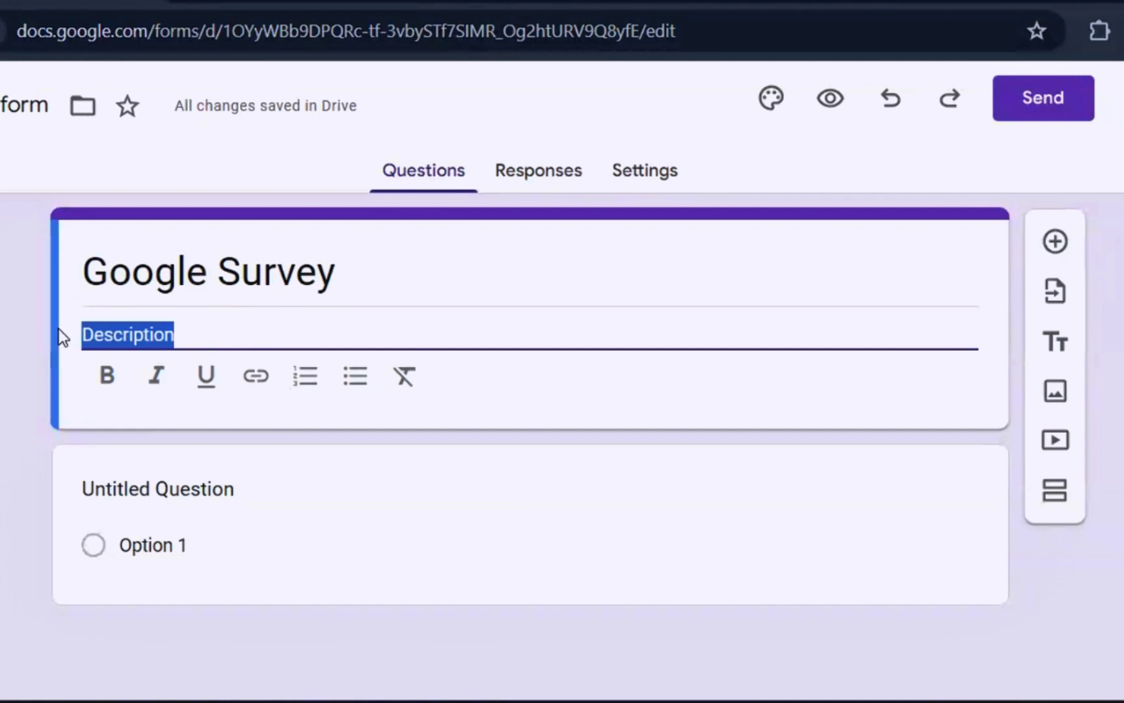
{"action": "left_click", "coordinate": [105, 376]}
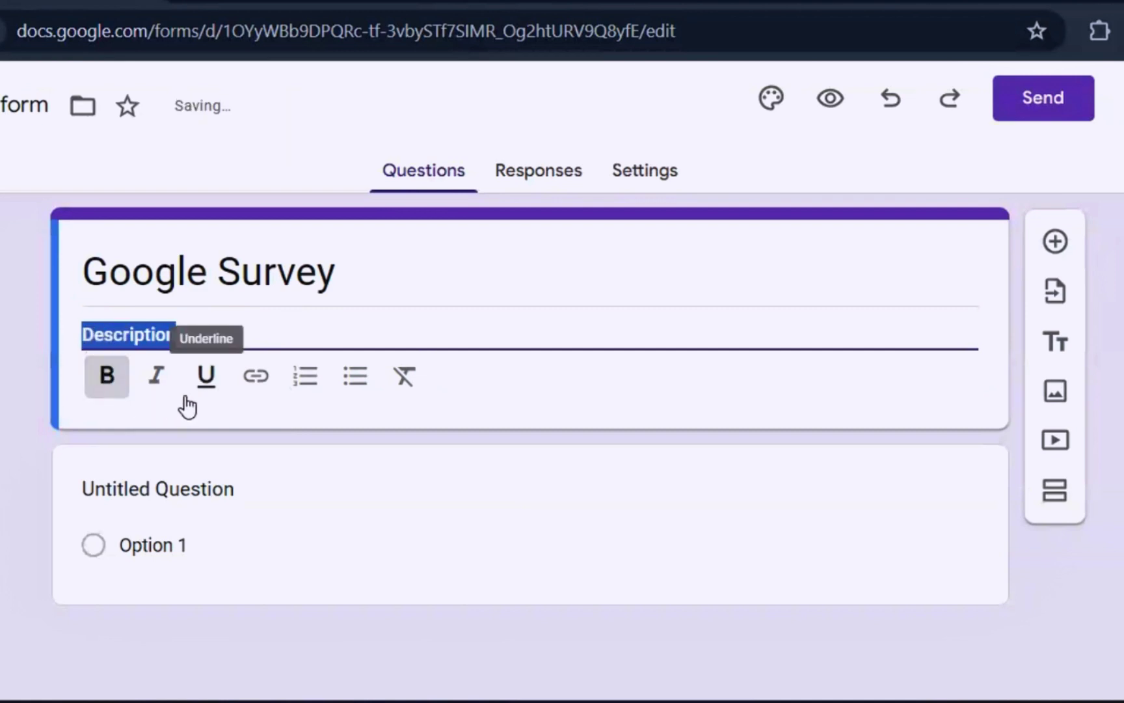
{"action": "left_click", "coordinate": [159, 384]}
{"action": "left_click", "coordinate": [208, 399]}
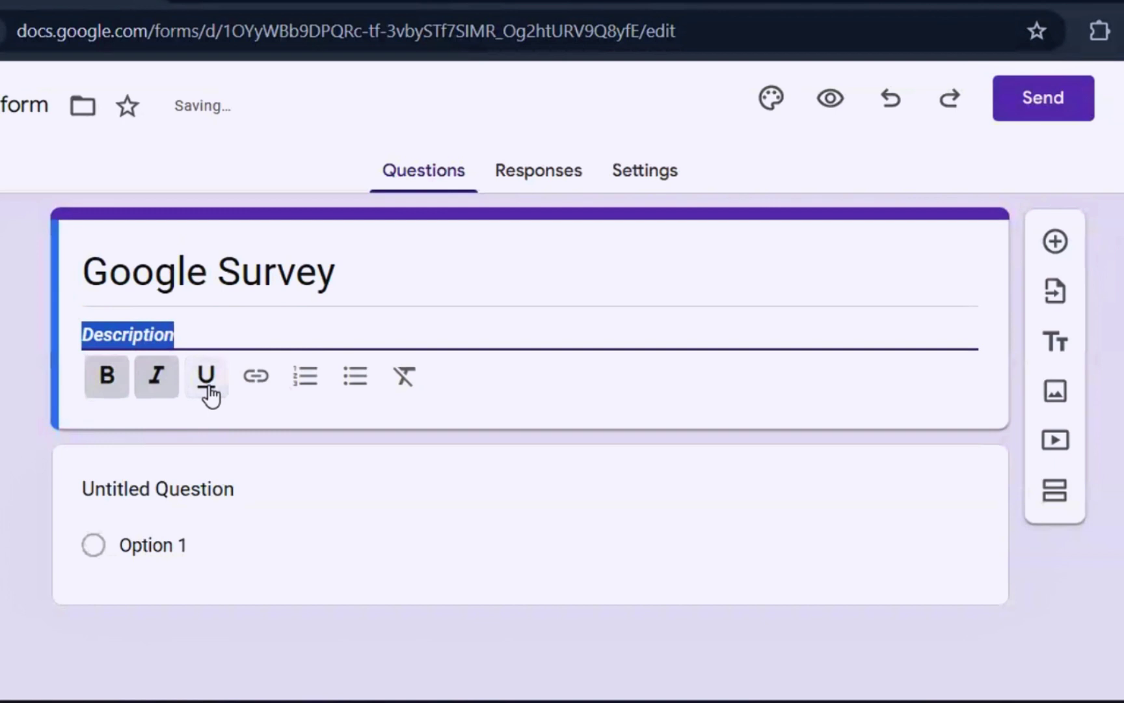
Remove all formatting from the form description text.
{"action": "left_click", "coordinate": [216, 325]}
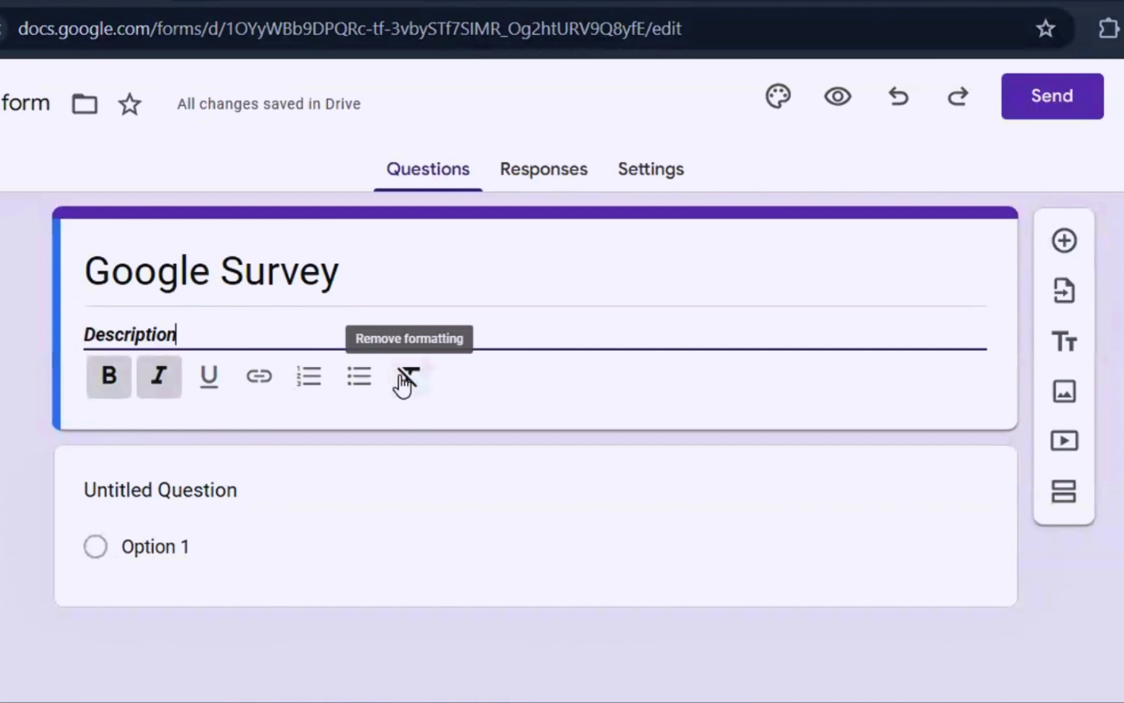
{"action": "left_click_drag", "start_coordinate": [274, 331], "coordinate": [68, 326]}
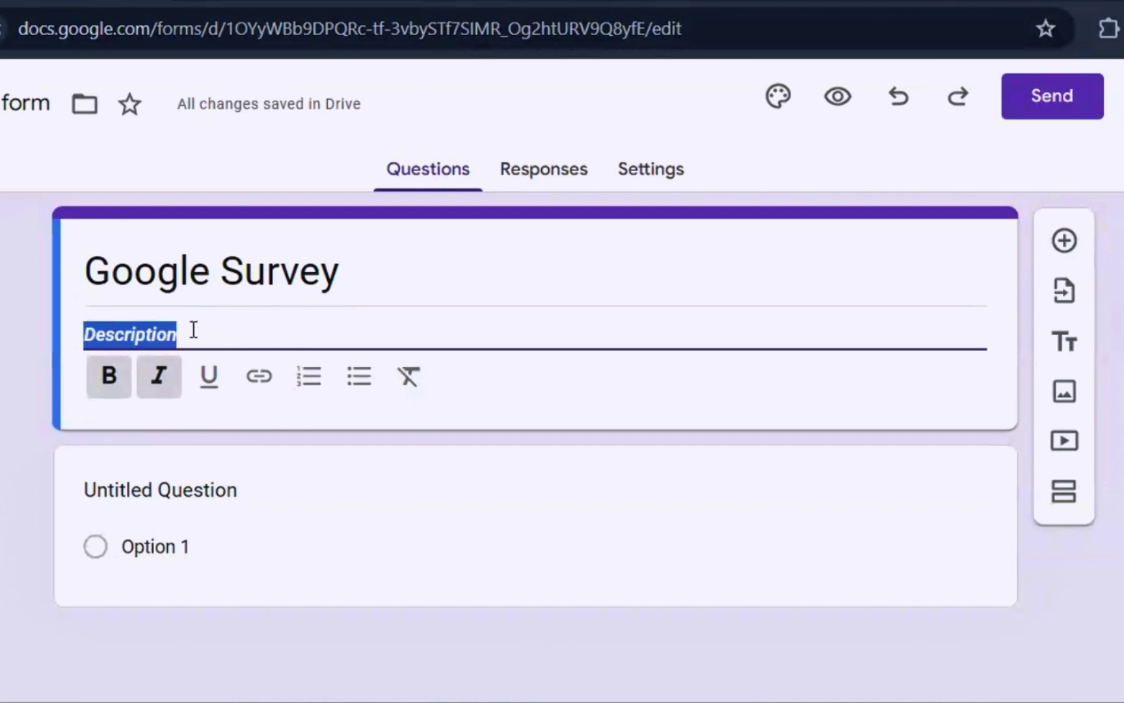
{"action": "left_click", "coordinate": [415, 381]}
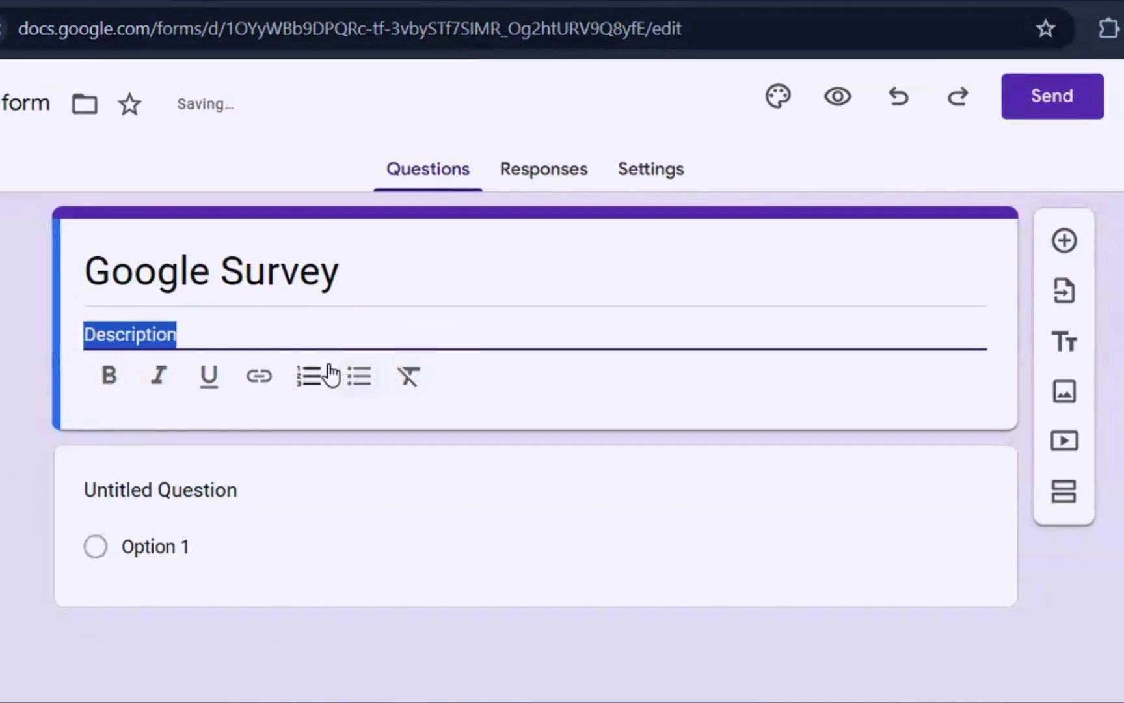
Apply bold and italic formatting to the selected form description text.
{"action": "left_click", "coordinate": [109, 378]}
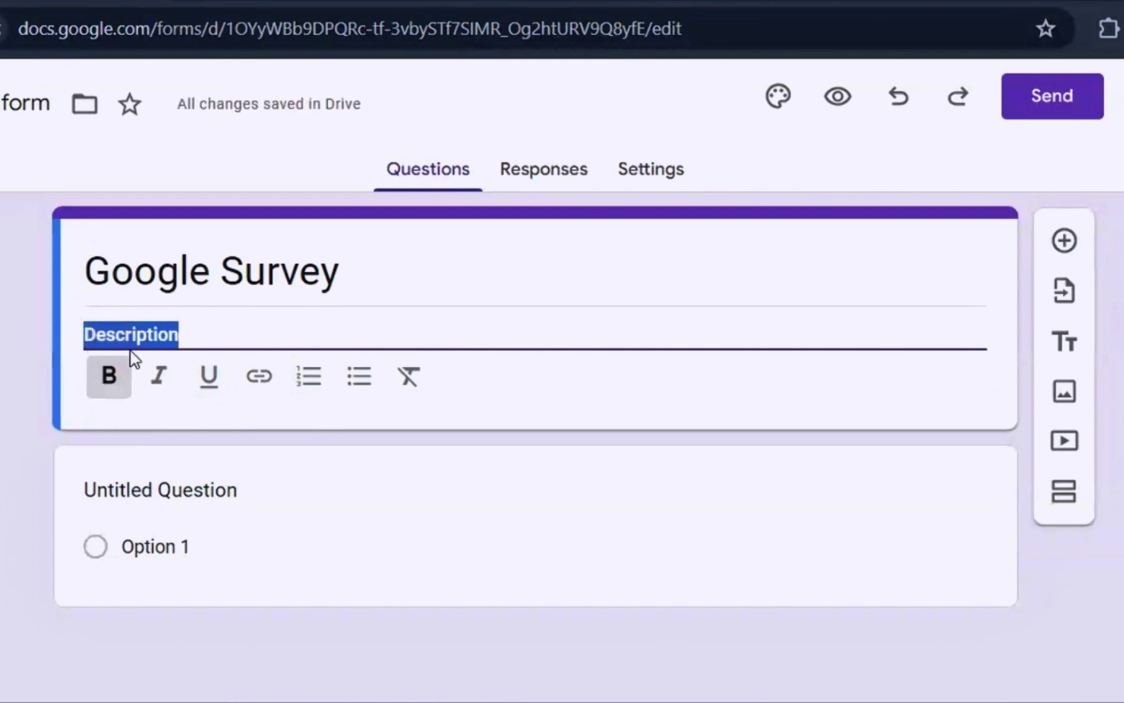
{"action": "left_click", "coordinate": [153, 378]}
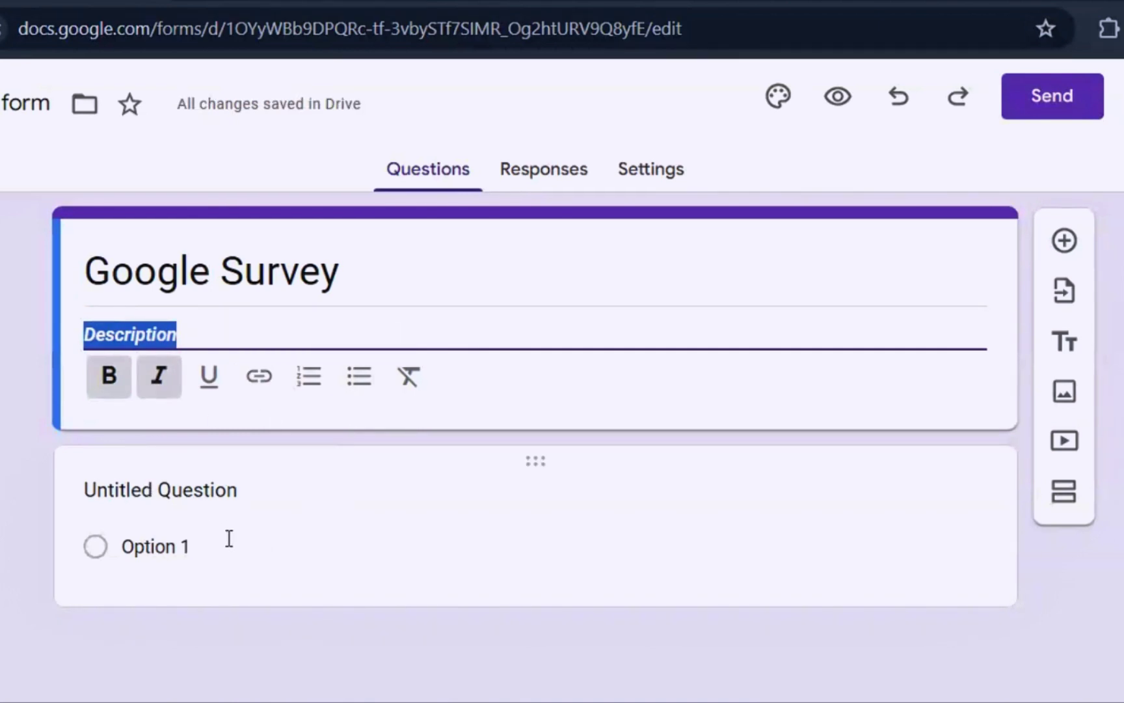
Set the first question to "What is your name?" with the Short answer type and make it required.
{"action": "left_click", "coordinate": [261, 495]}
{"action": "type", "text": "W"}
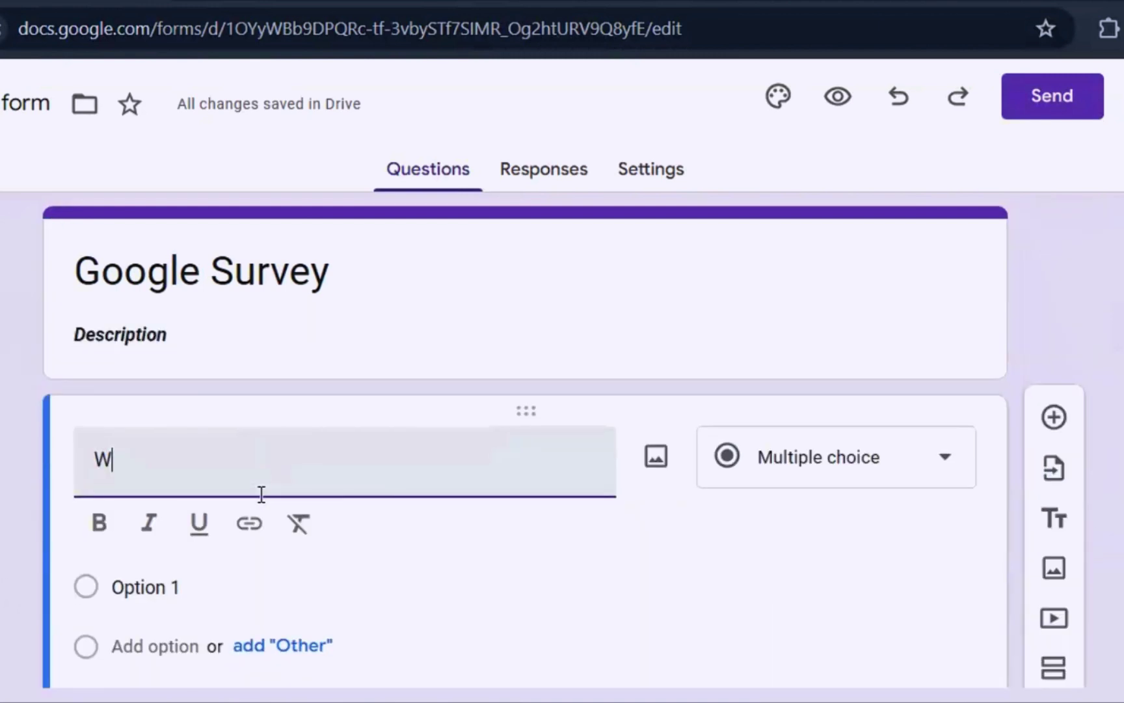
{"action": "type", "text": "hat is your"}
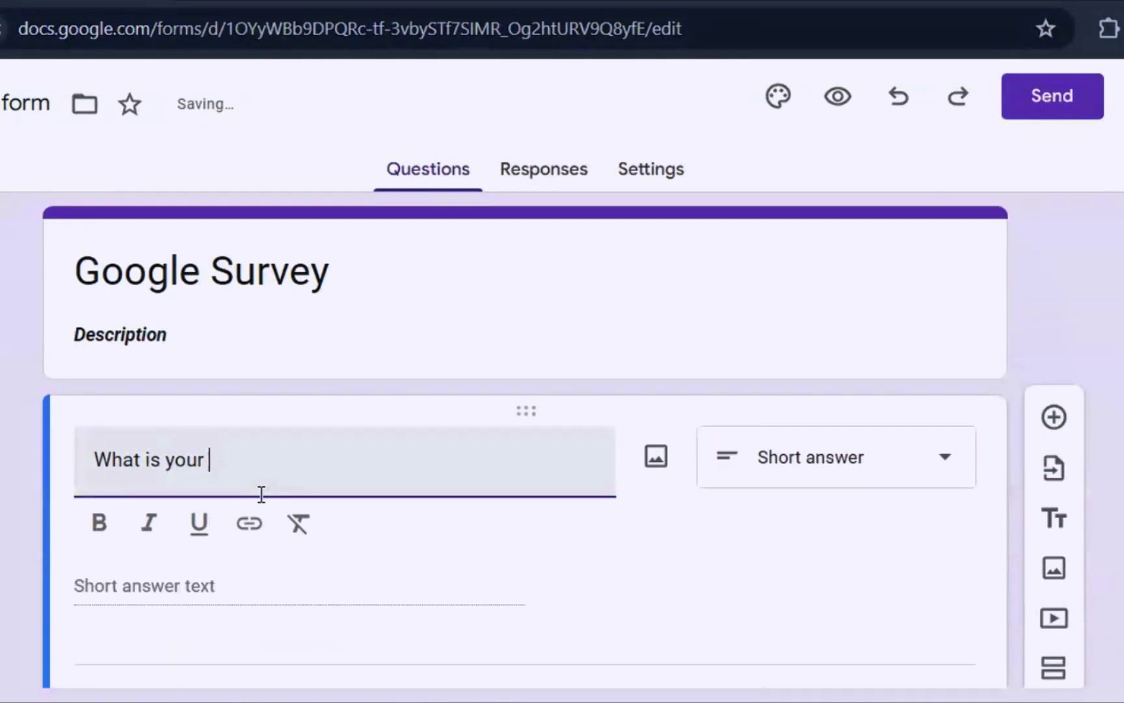
{"action": "type", "text": " name?"}
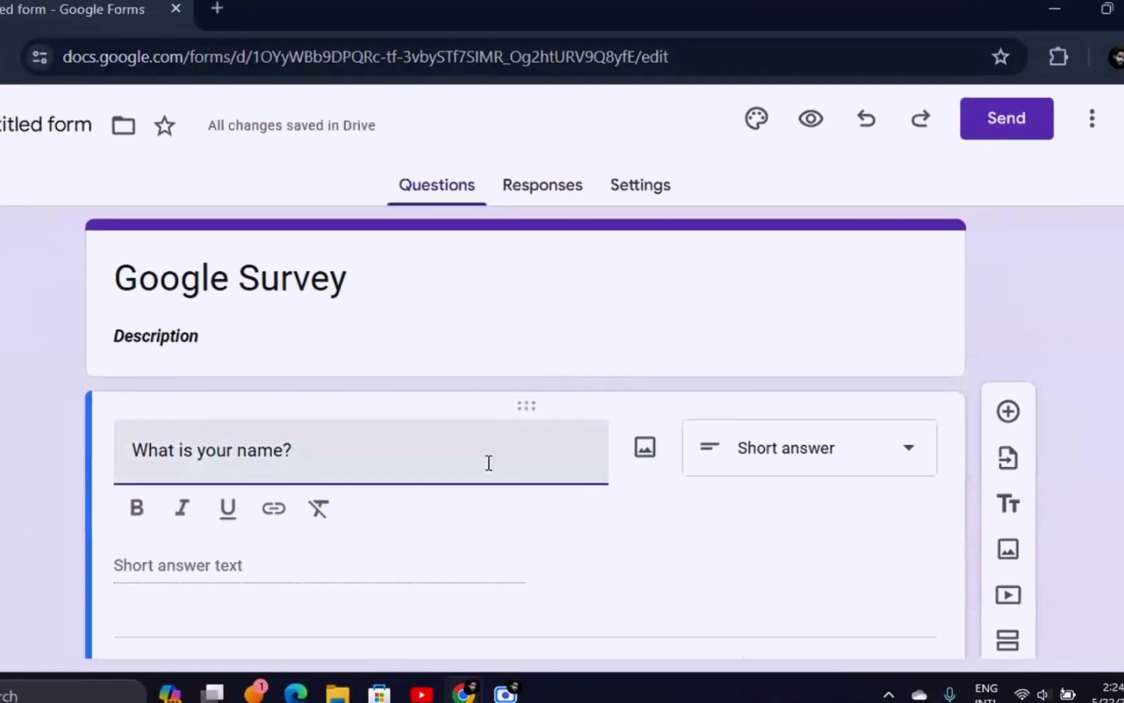
{"action": "left_click", "coordinate": [813, 449]}
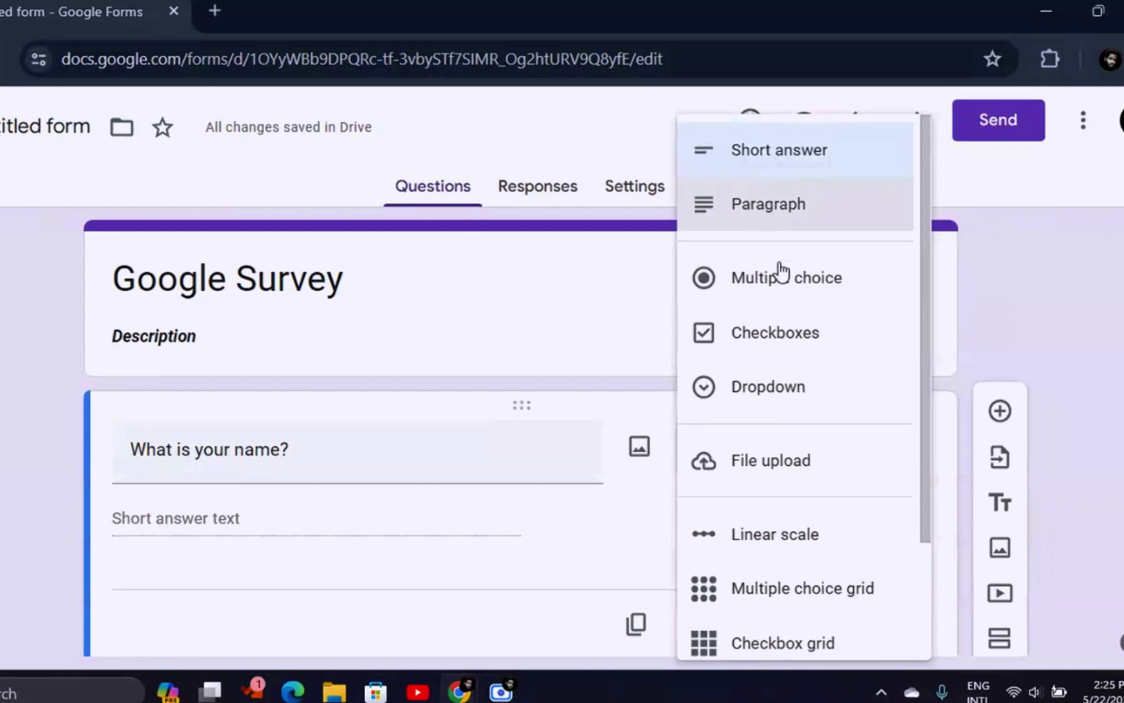
{"action": "left_click", "coordinate": [817, 152]}
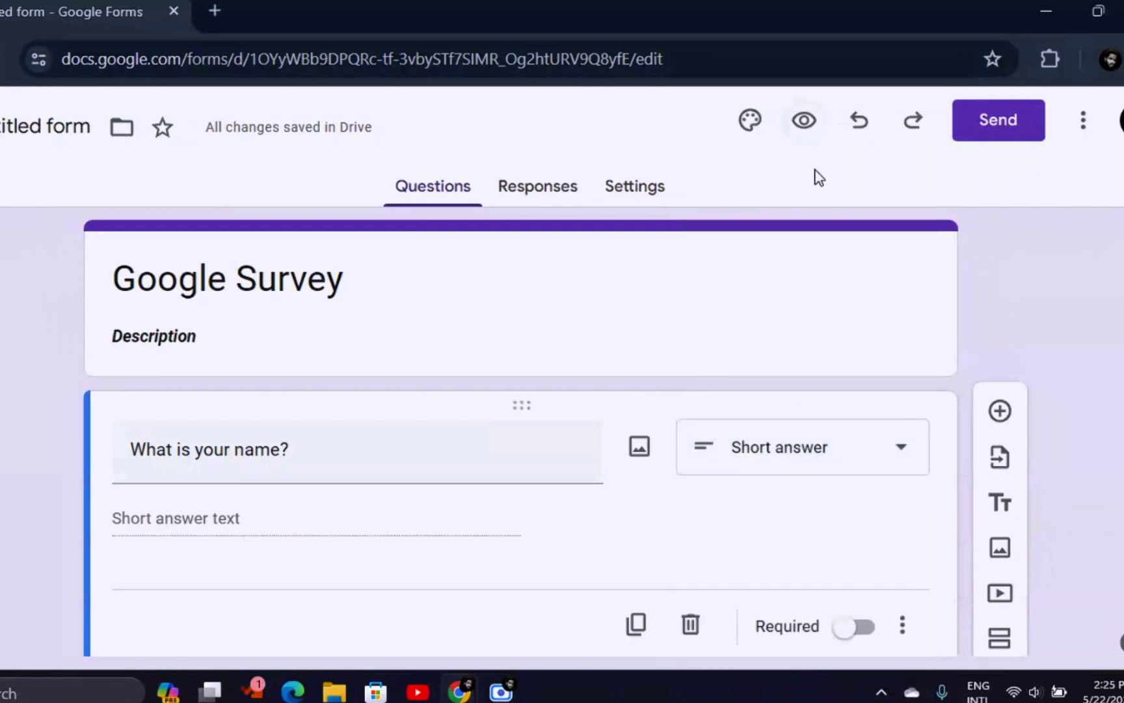
{"action": "scroll", "coordinate": [592, 410], "scroll_direction": "down", "scroll_amount": 1}
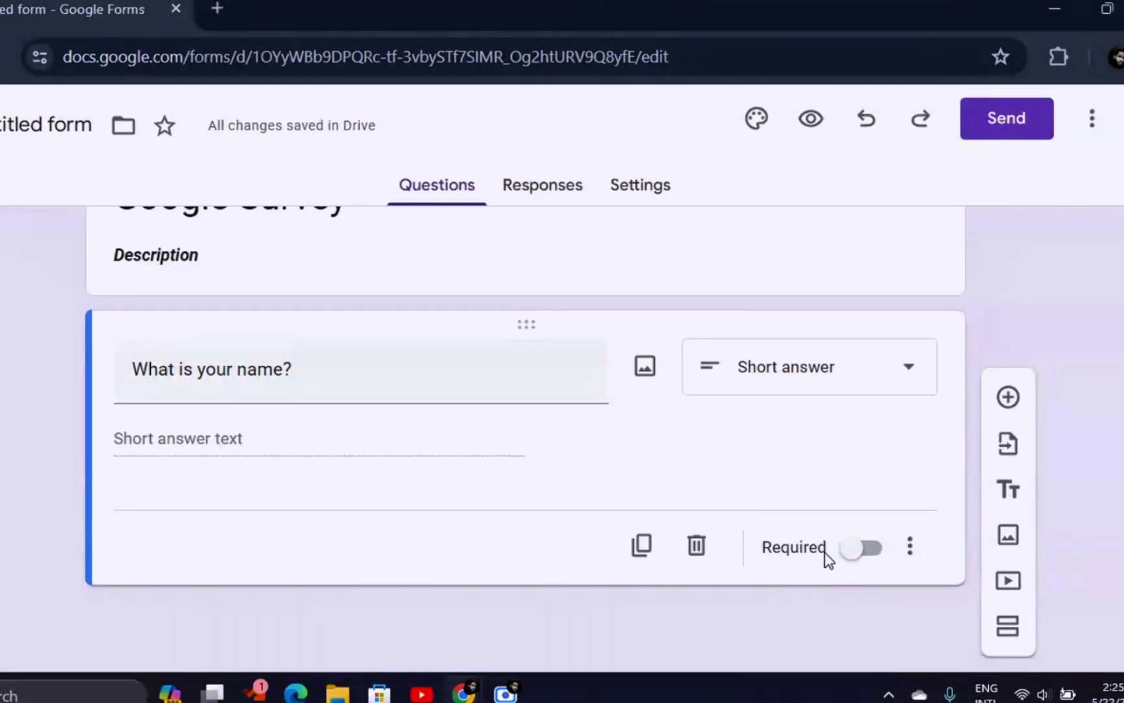
{"action": "left_click", "coordinate": [859, 550]}
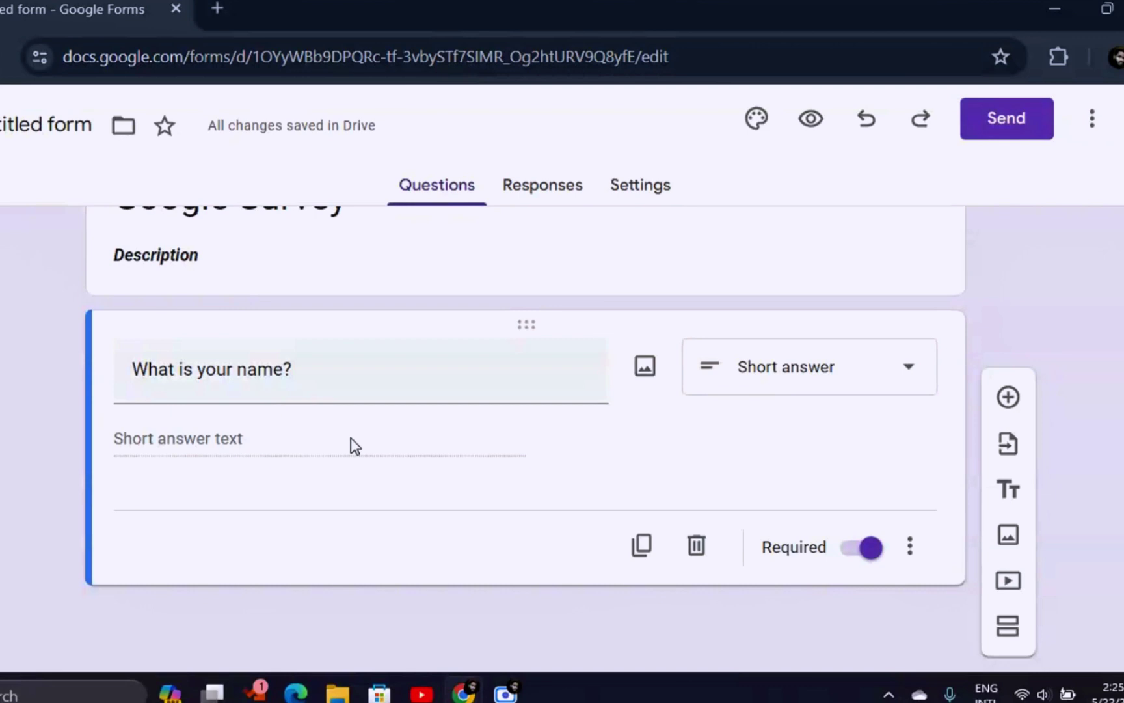
Add a required question "Enter your address:" with the Short answer type.
{"action": "left_click", "coordinate": [1002, 409]}
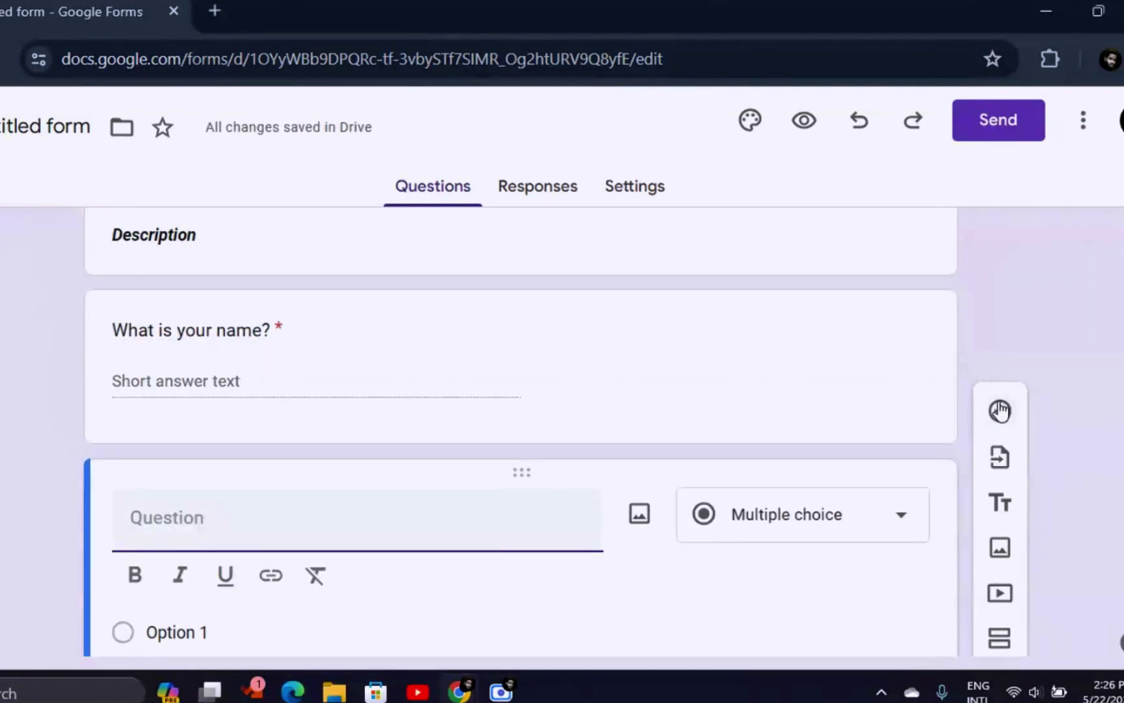
{"action": "type", "text": "Enter your address"}
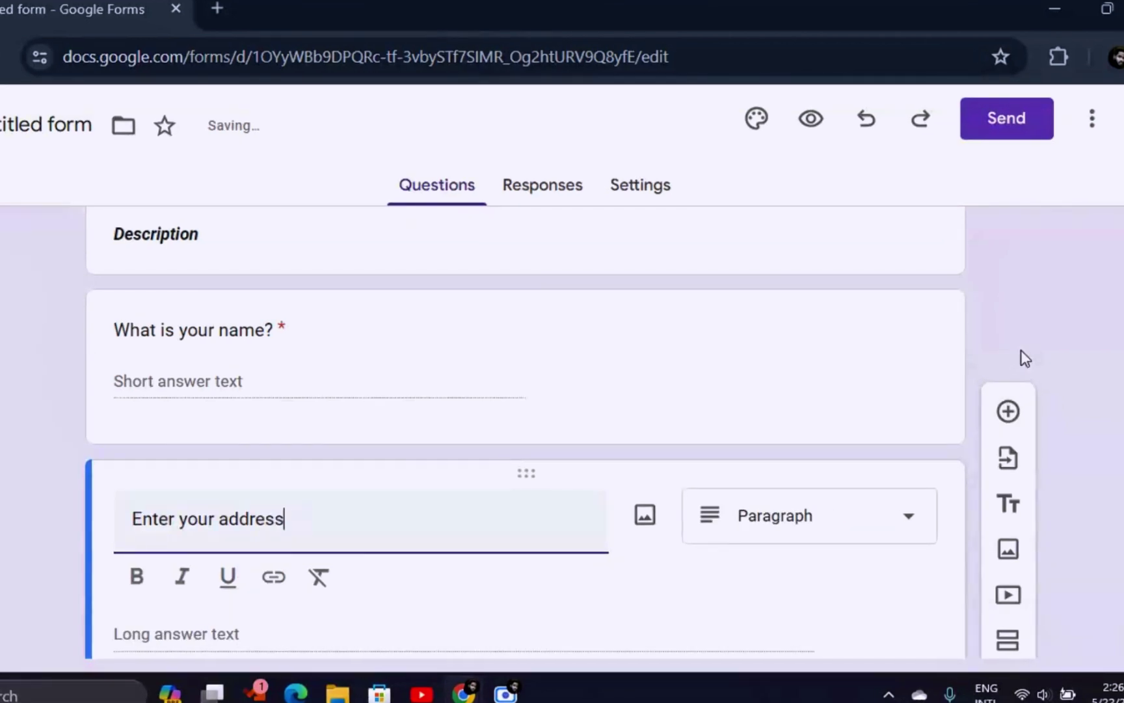
{"action": "type", "text": ":"}
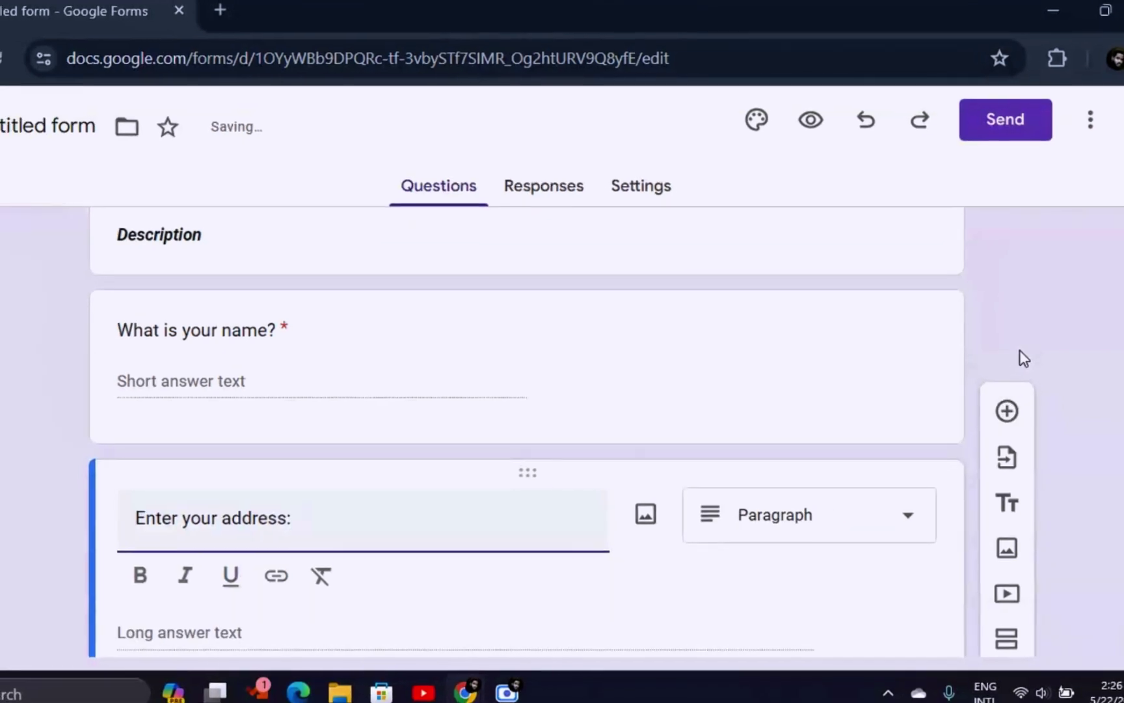
{"action": "scroll", "coordinate": [848, 455], "scroll_direction": "down", "scroll_amount": 2}
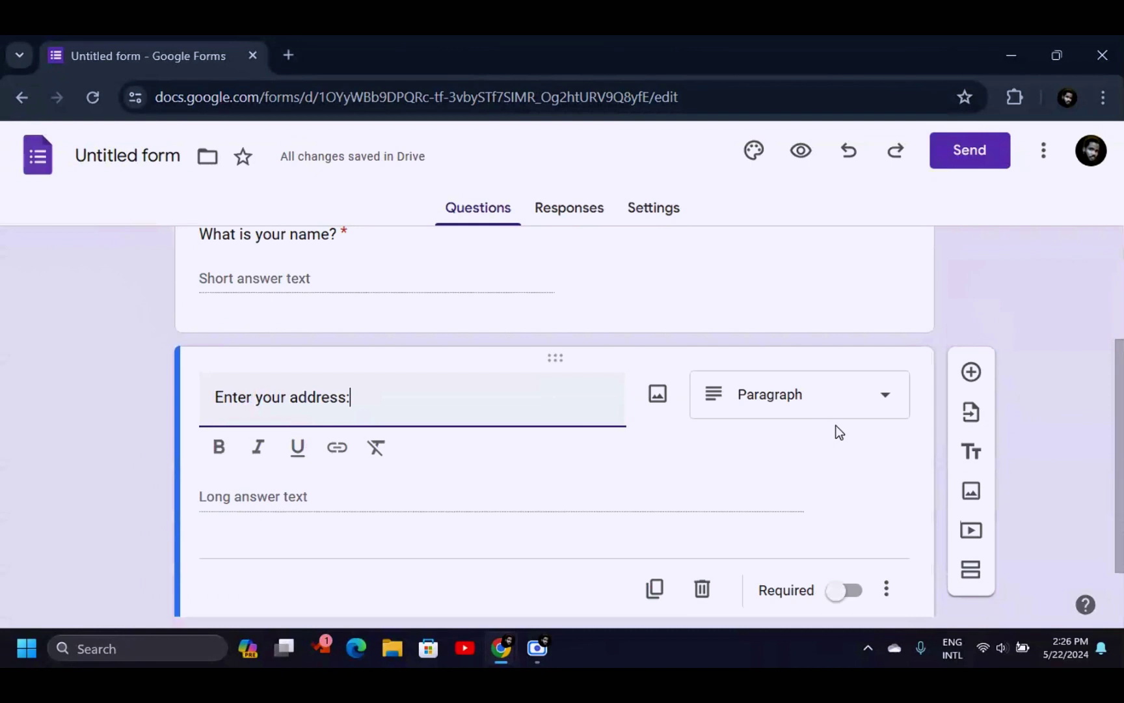
{"action": "left_click", "coordinate": [886, 397]}
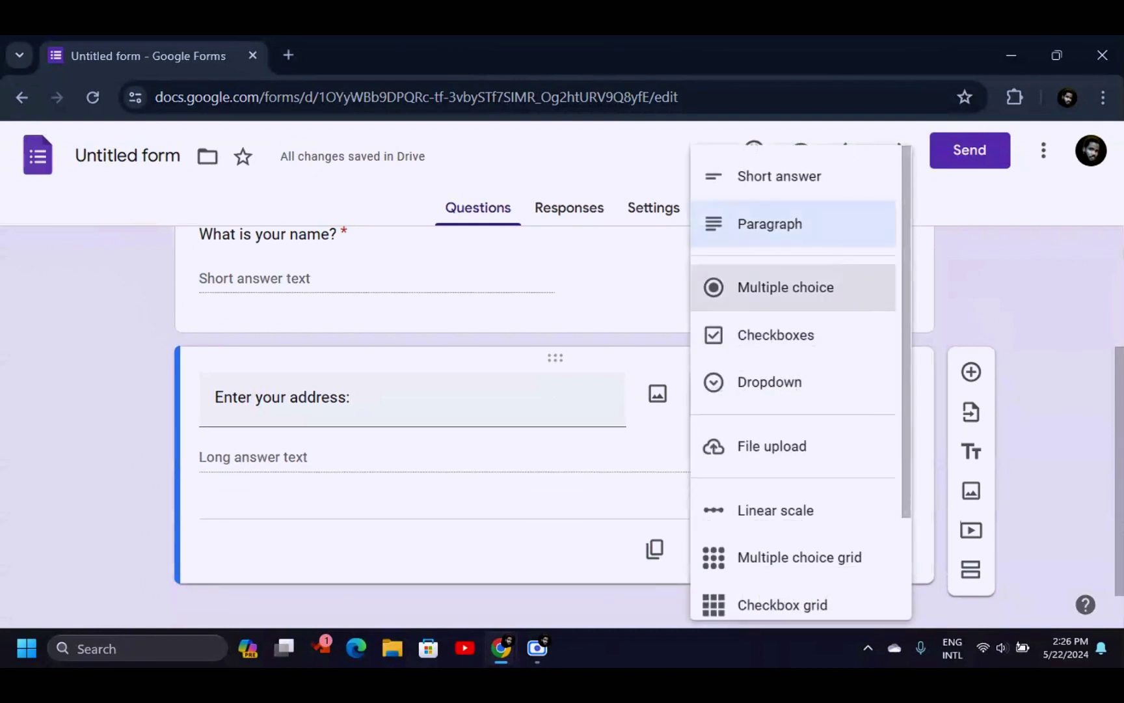
{"action": "left_click", "coordinate": [805, 180]}
{"action": "left_click", "coordinate": [842, 551]}
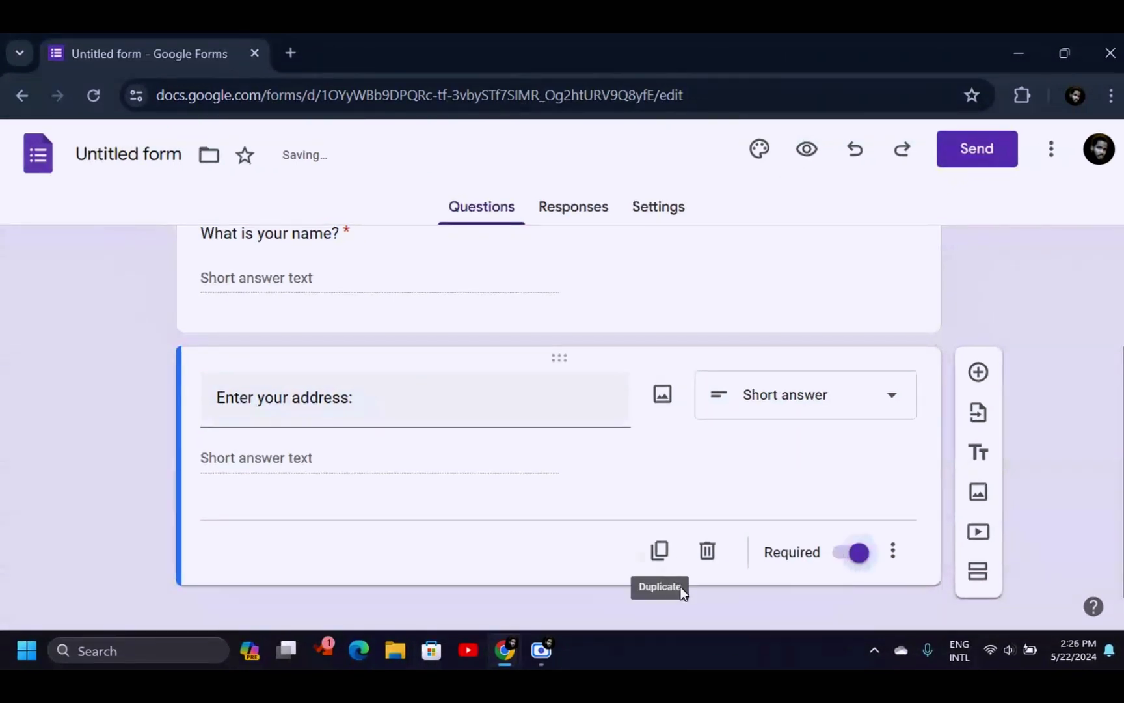
Add a required question "What's your date of birth?" with the Date answer type.
{"action": "left_click", "coordinate": [978, 372]}
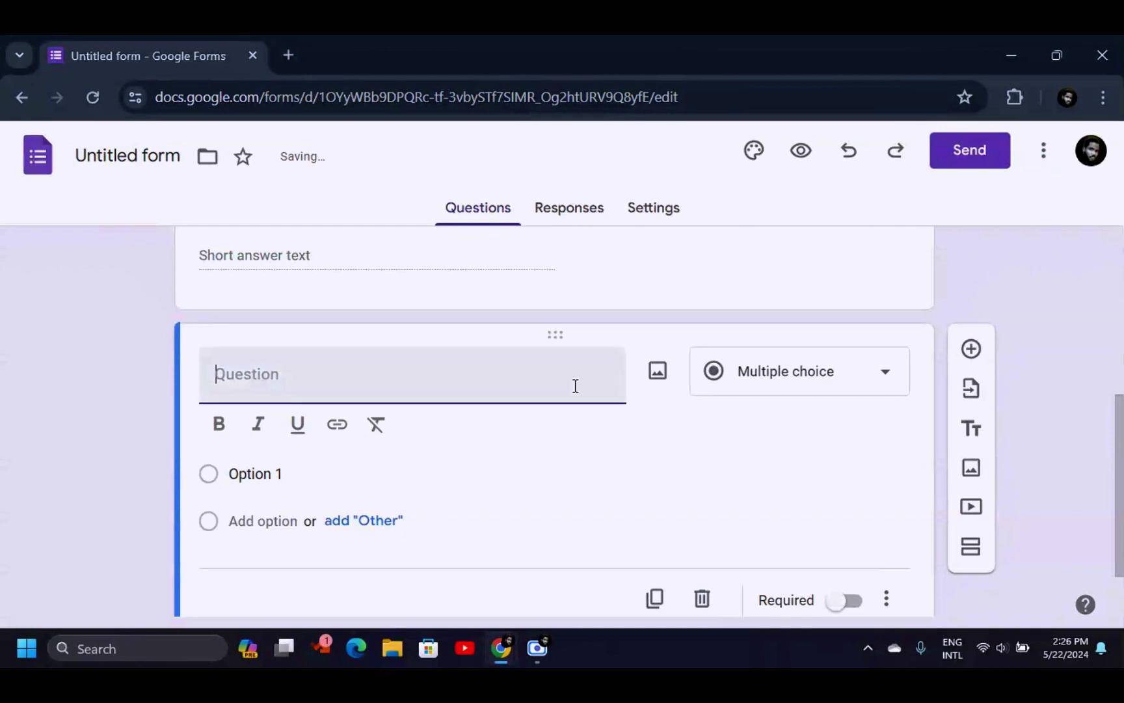
{"action": "type", "text": "What's your date of birth"}
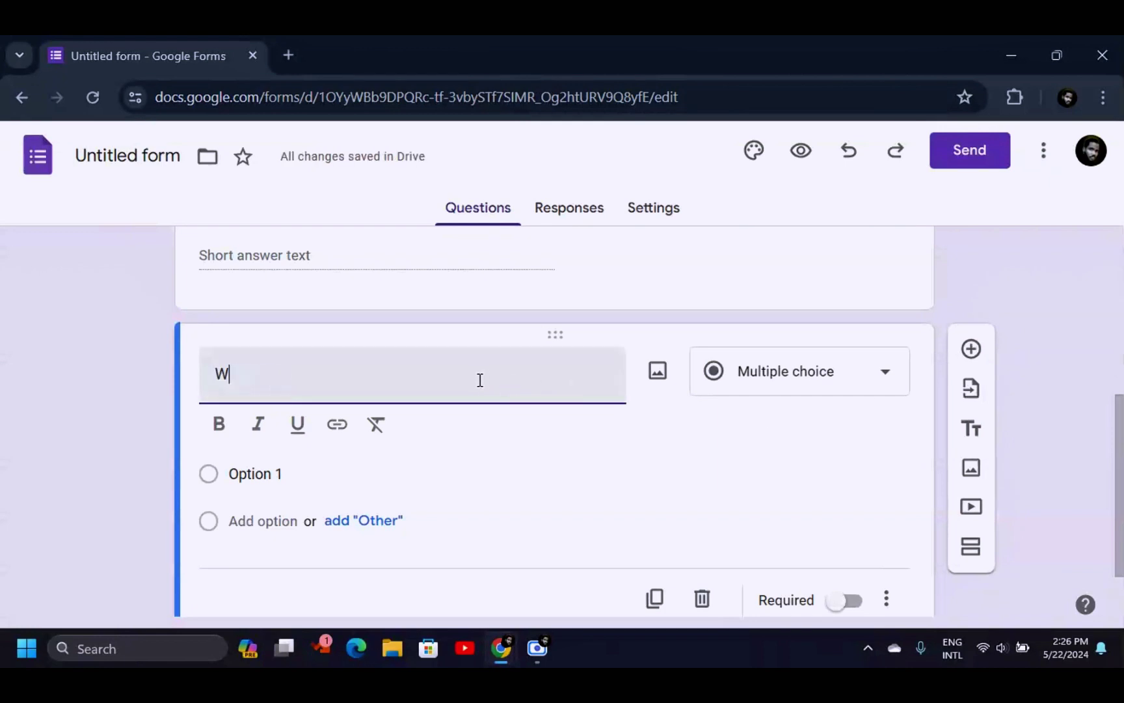
{"action": "type", "text": "?"}
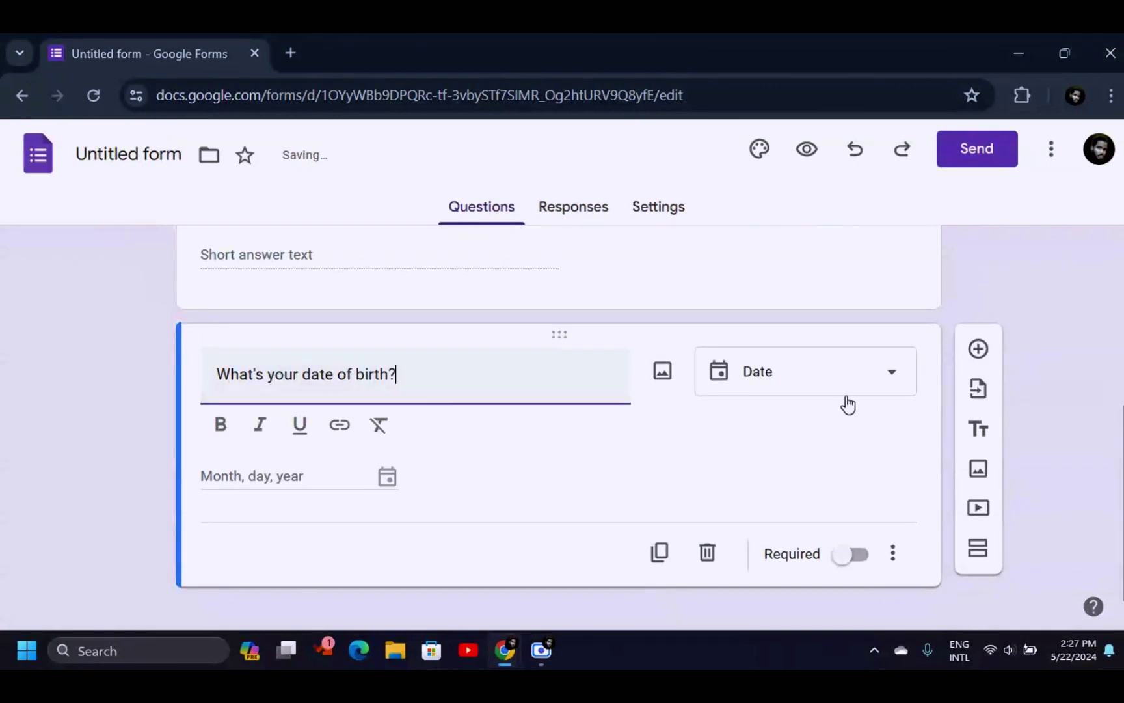
{"action": "left_click", "coordinate": [884, 379]}
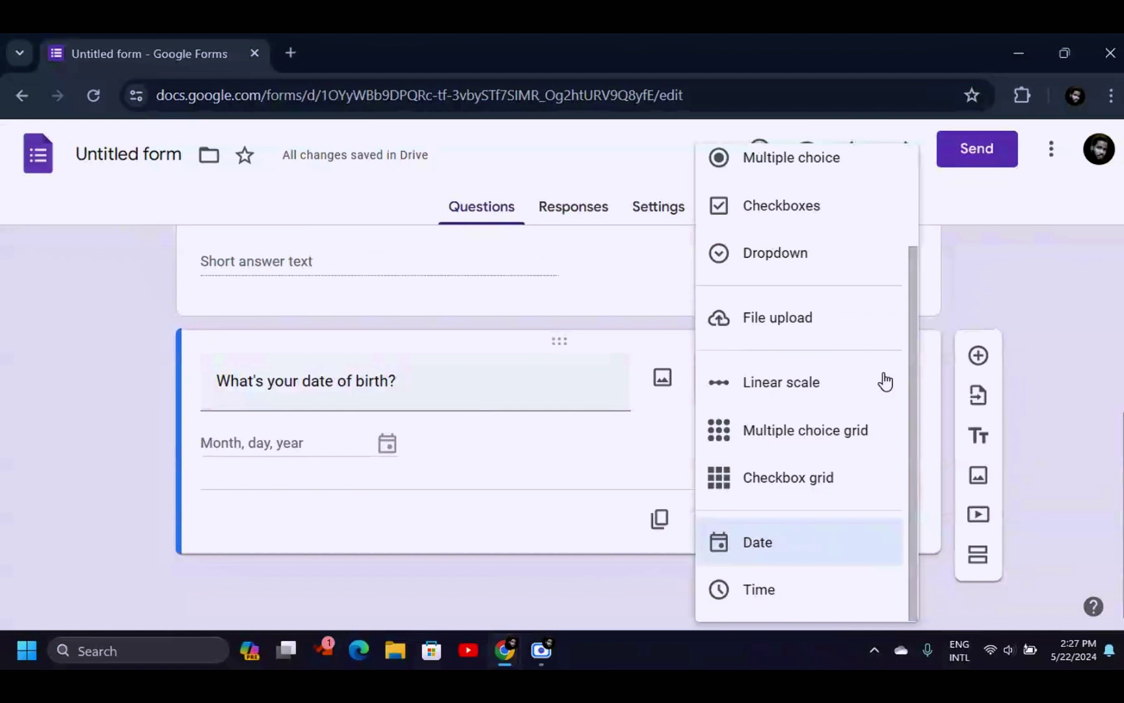
{"action": "left_click", "coordinate": [811, 545]}
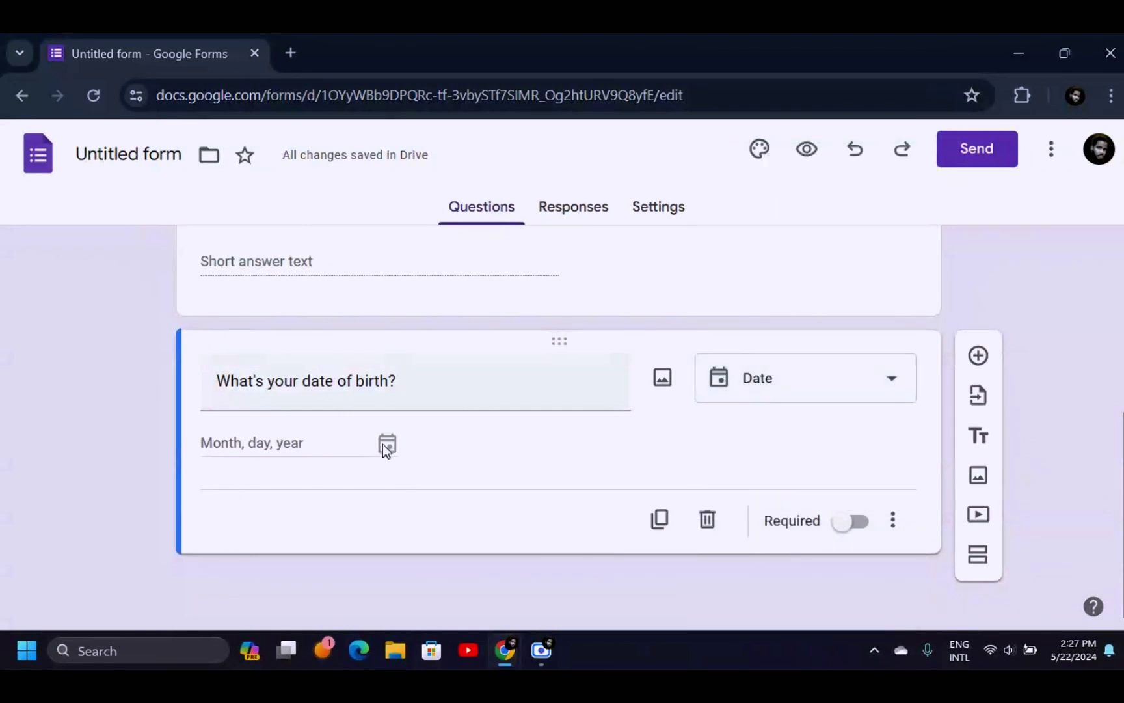
{"action": "left_click", "coordinate": [852, 520]}
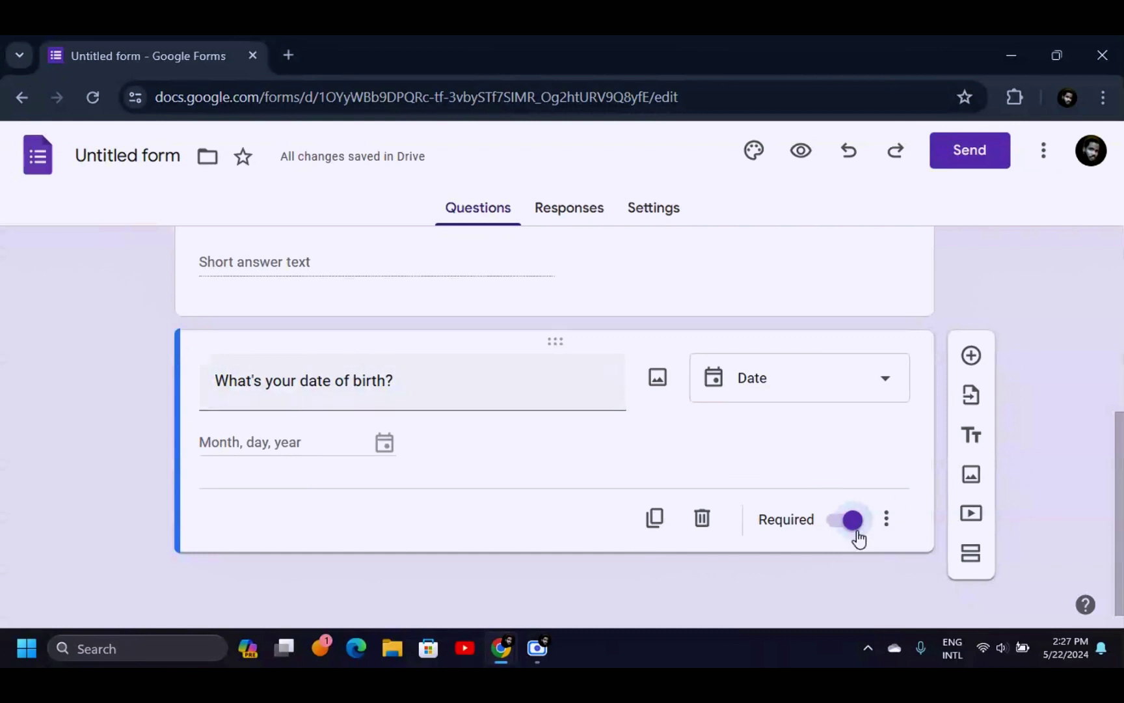
Add a required question "Enter Place of birth:" with the Short answer type.
{"action": "left_click", "coordinate": [979, 356]}
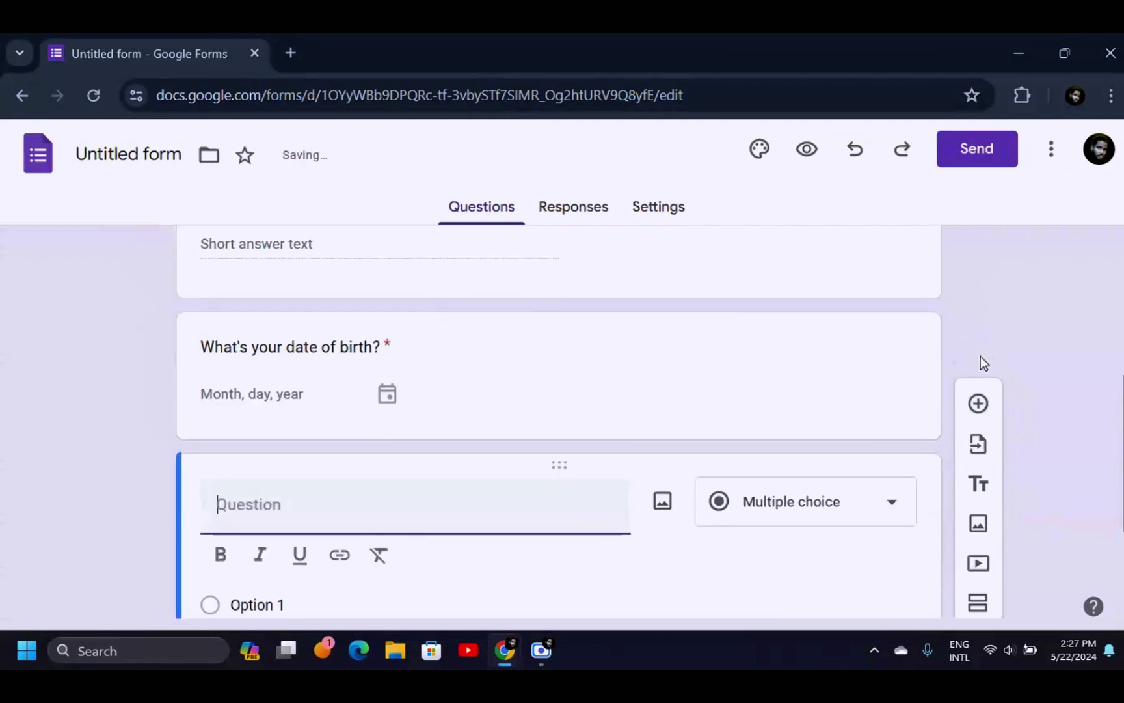
{"action": "type", "text": "Enter Place of birth:"}
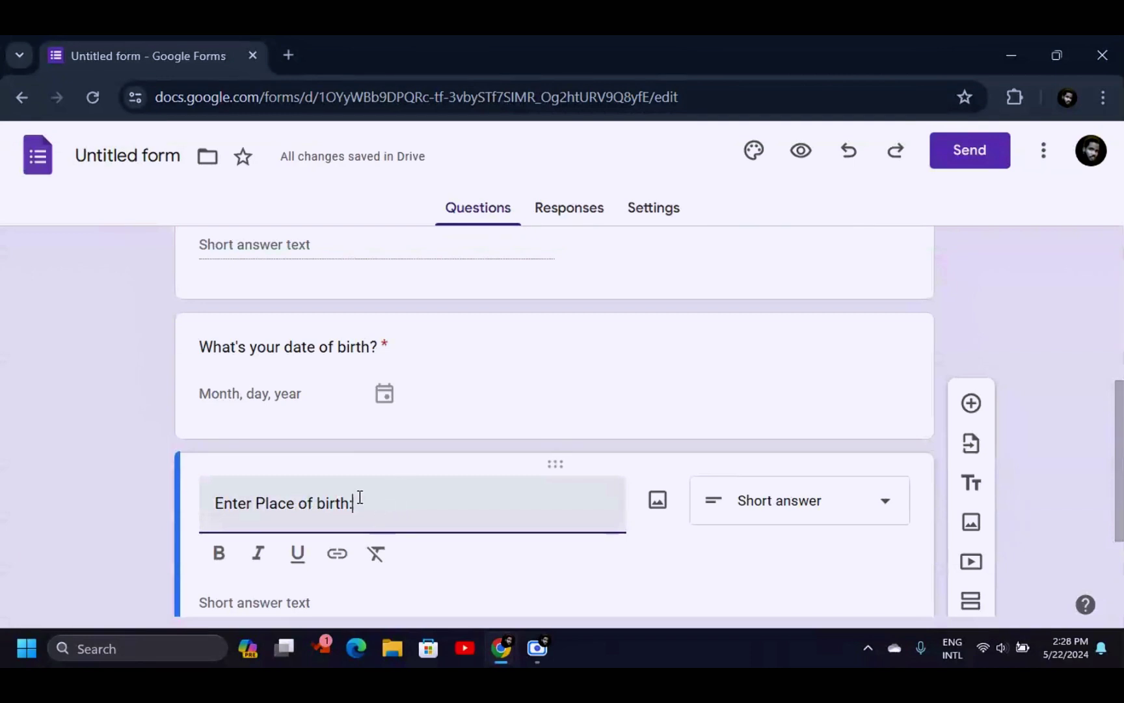
{"action": "scroll", "coordinate": [876, 416], "scroll_direction": "down", "scroll_amount": 2}
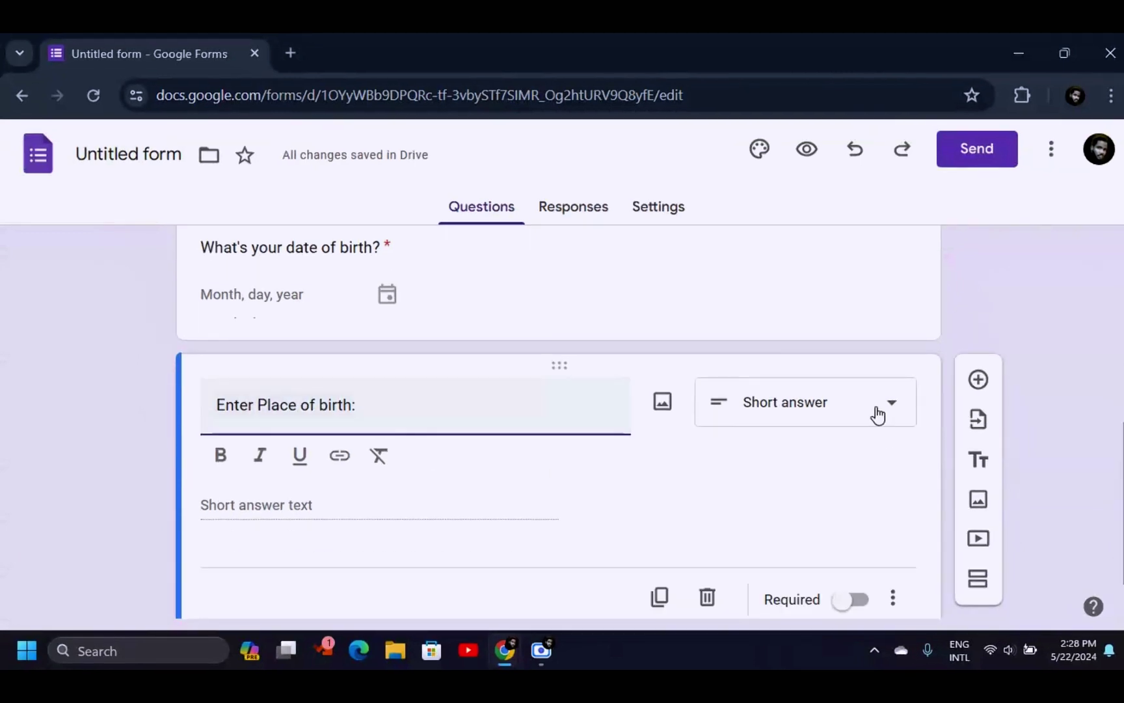
{"action": "left_click", "coordinate": [873, 412]}
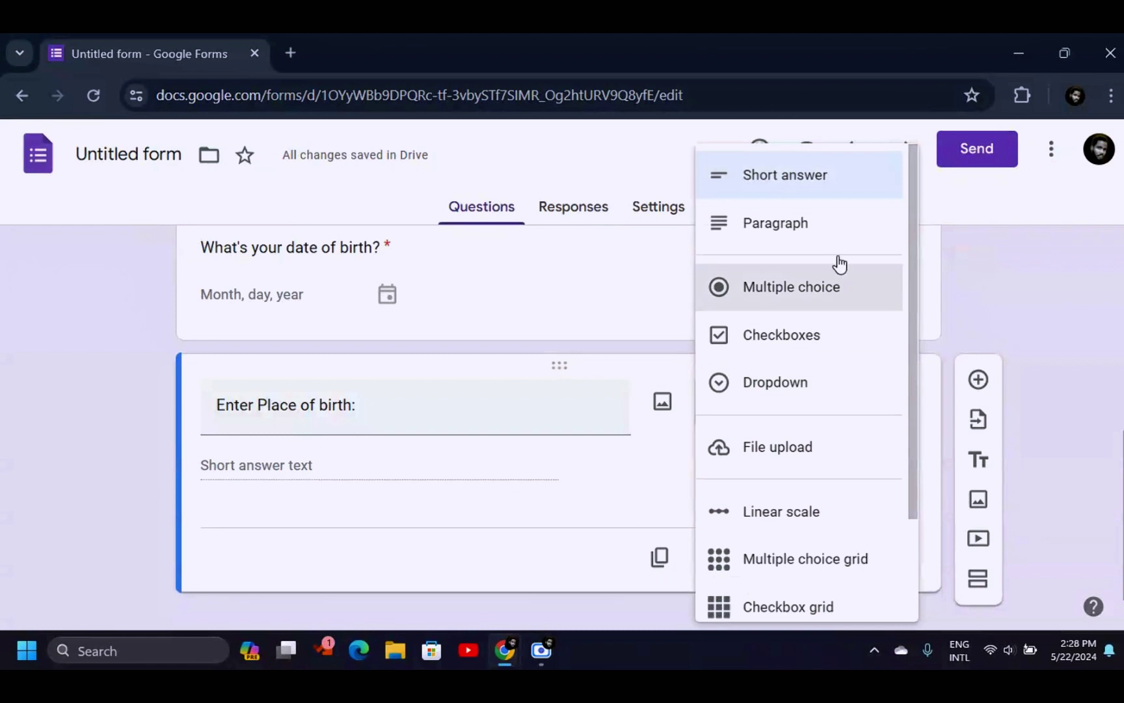
{"action": "left_click", "coordinate": [829, 172]}
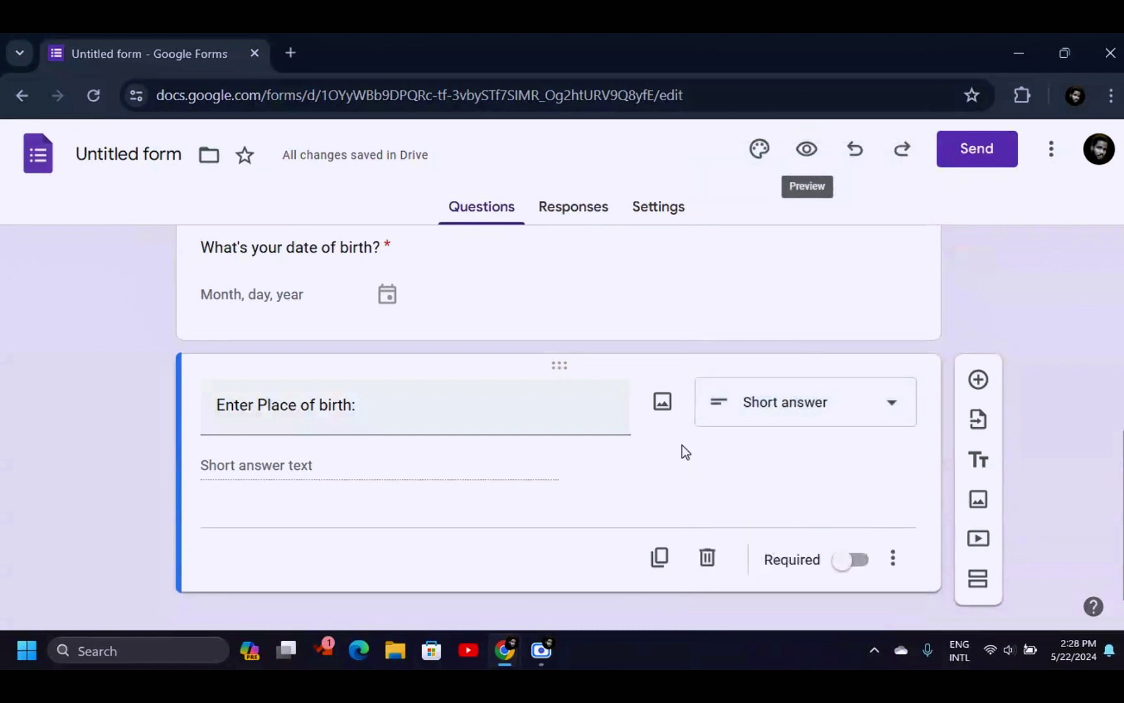
{"action": "left_click", "coordinate": [851, 561]}
{"action": "scroll", "coordinate": [735, 514], "scroll_direction": "down", "scroll_amount": 1}
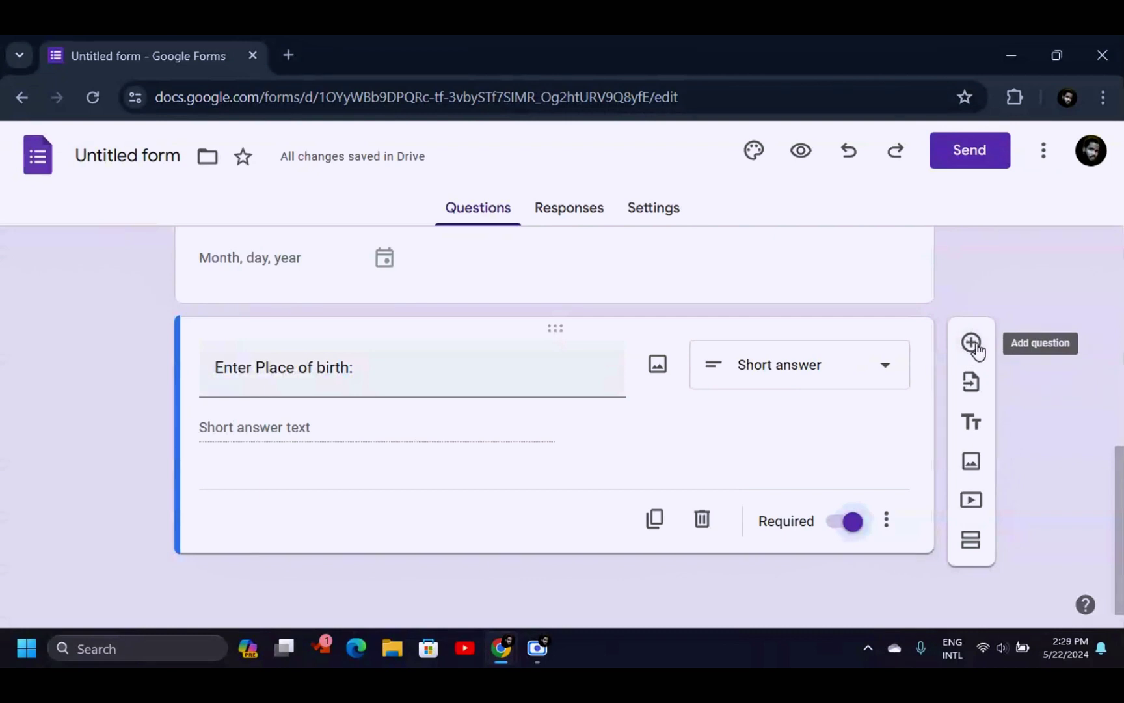
{"action": "left_click", "coordinate": [886, 377]}
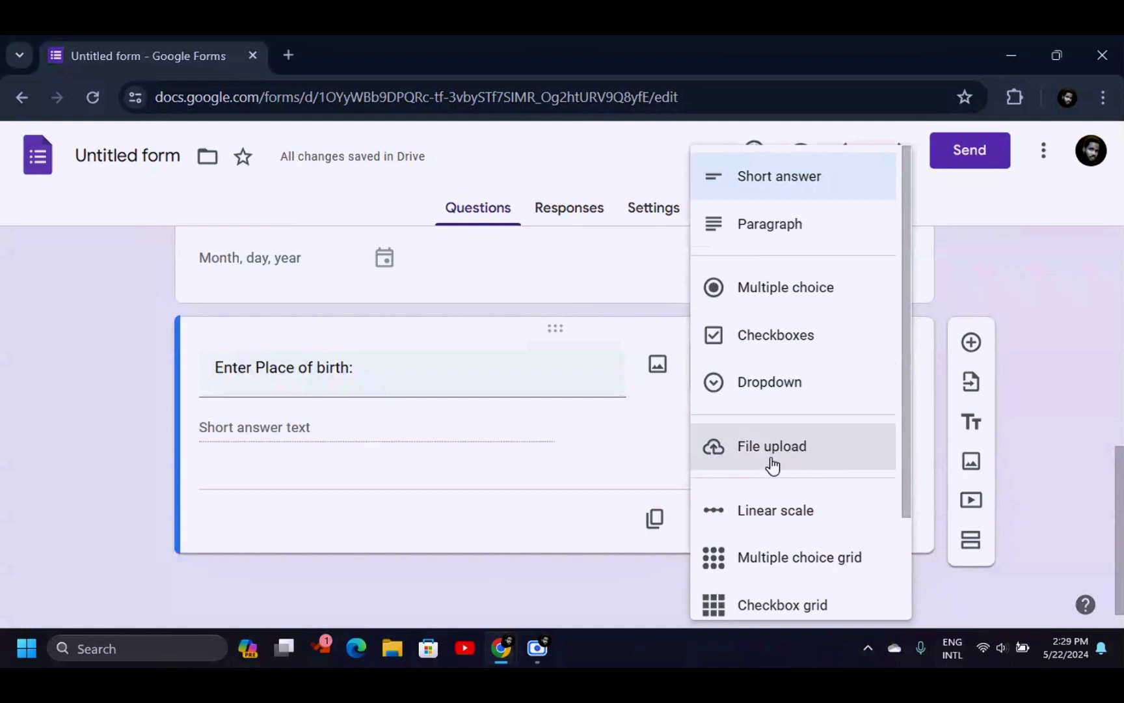
{"action": "left_click", "coordinate": [802, 463]}
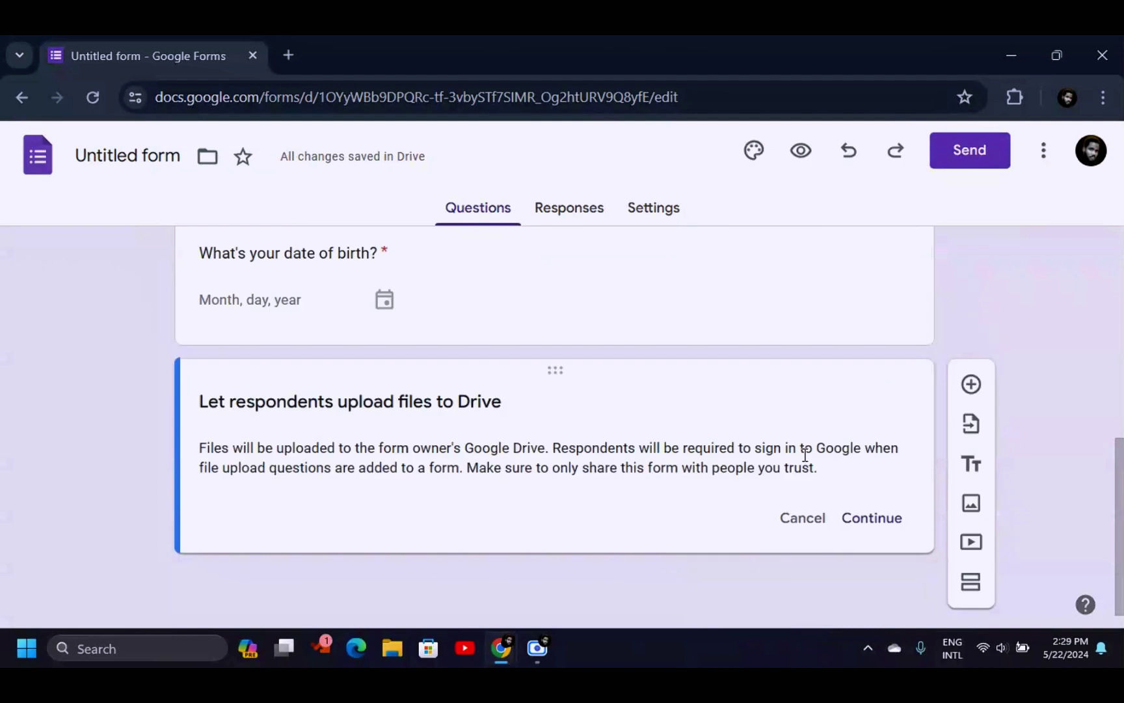
{"action": "left_click", "coordinate": [801, 519]}
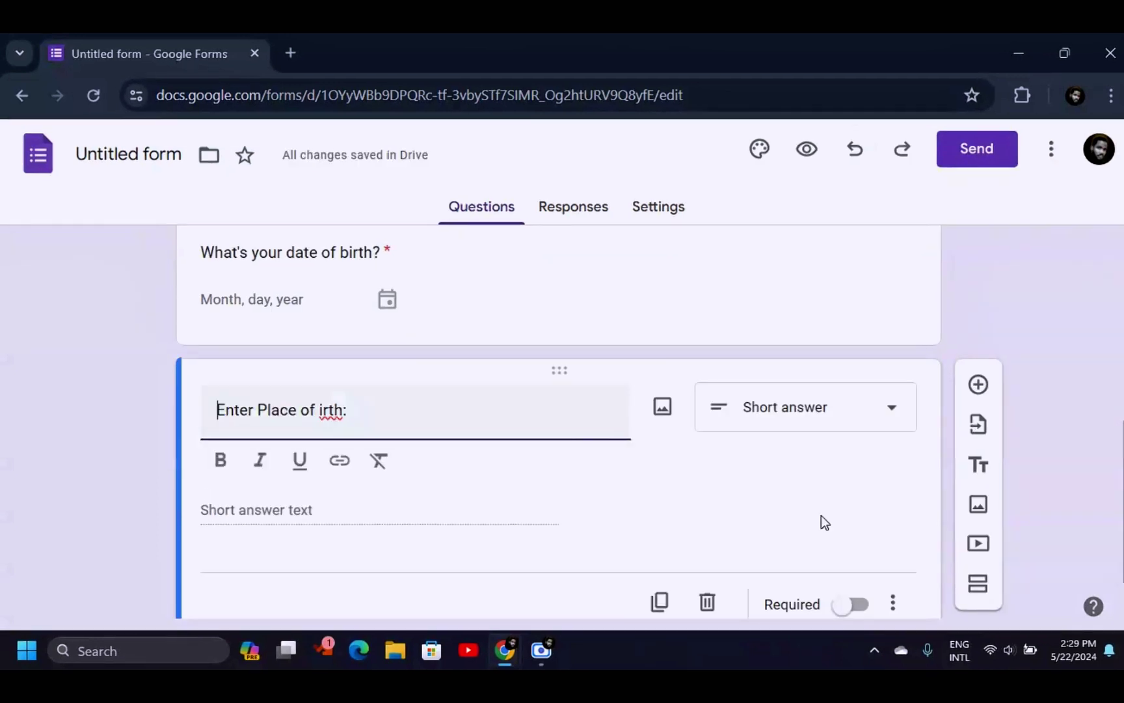
{"action": "right_click", "coordinate": [317, 411]}
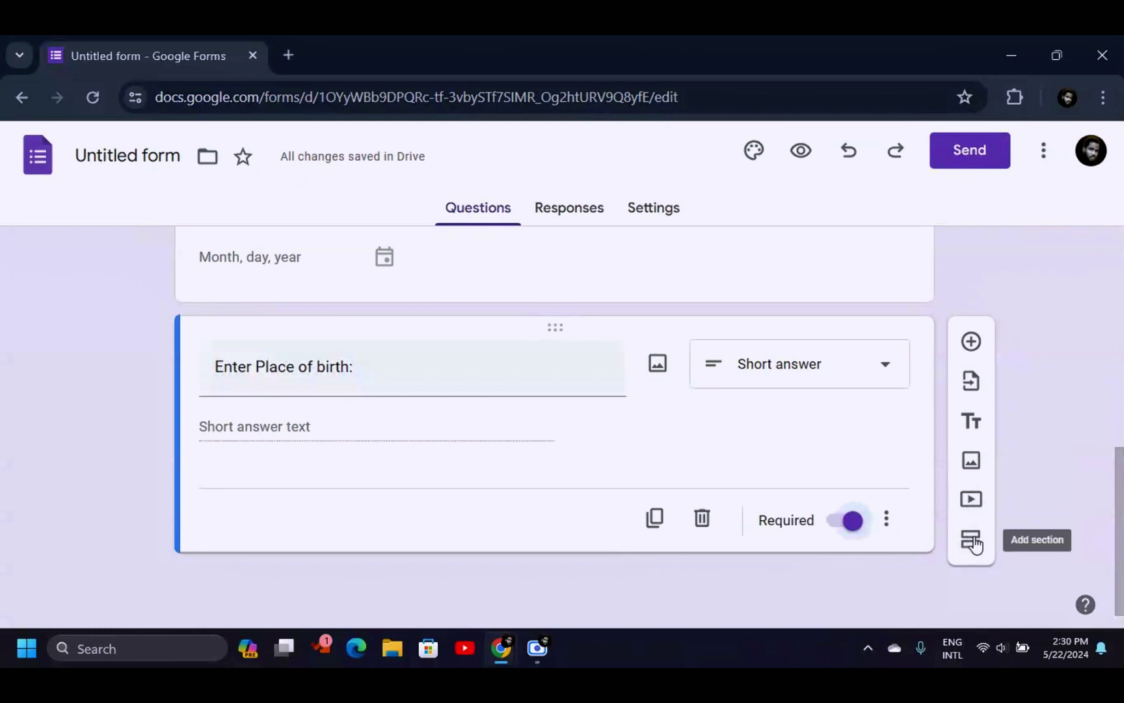
Add a new section after the place of birth question and clear its default title.
{"action": "left_click", "coordinate": [974, 544]}
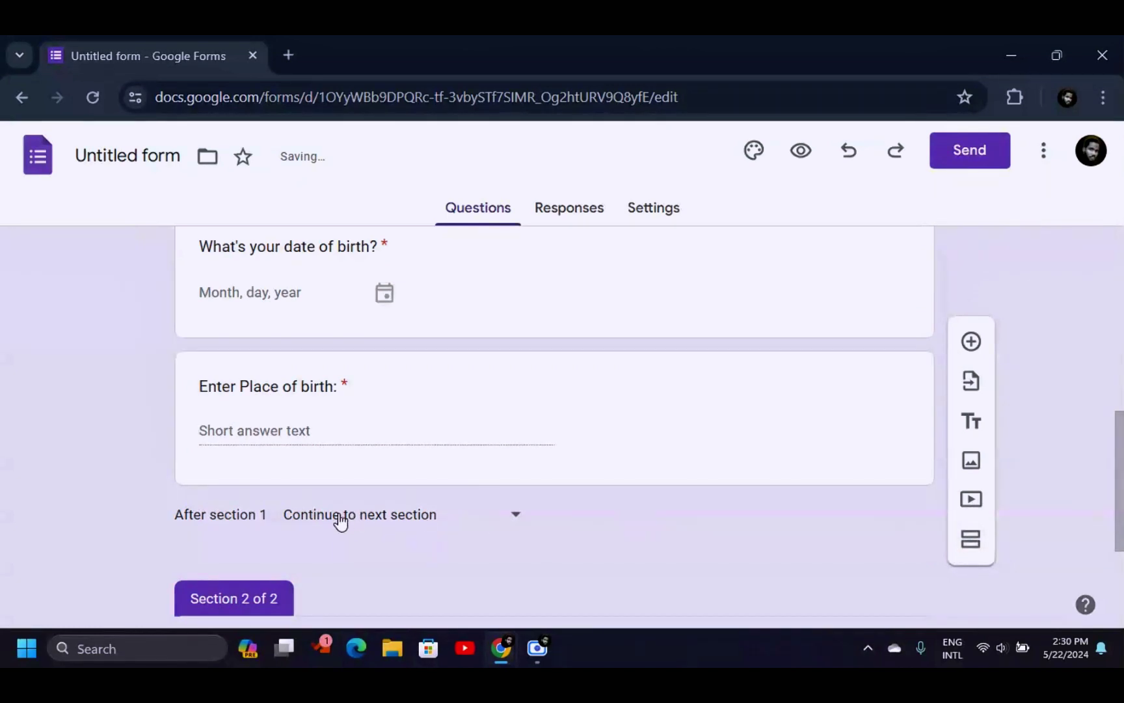
{"action": "scroll", "coordinate": [325, 508], "scroll_direction": "down", "scroll_amount": 2}
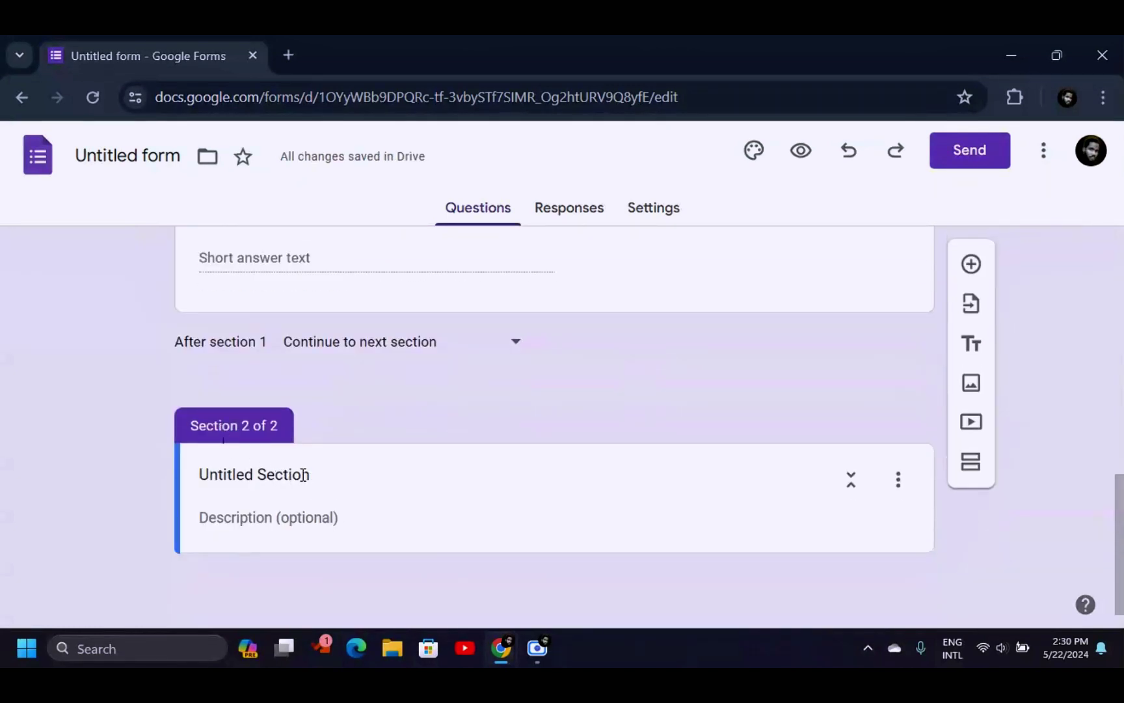
{"action": "left_click", "coordinate": [338, 486]}
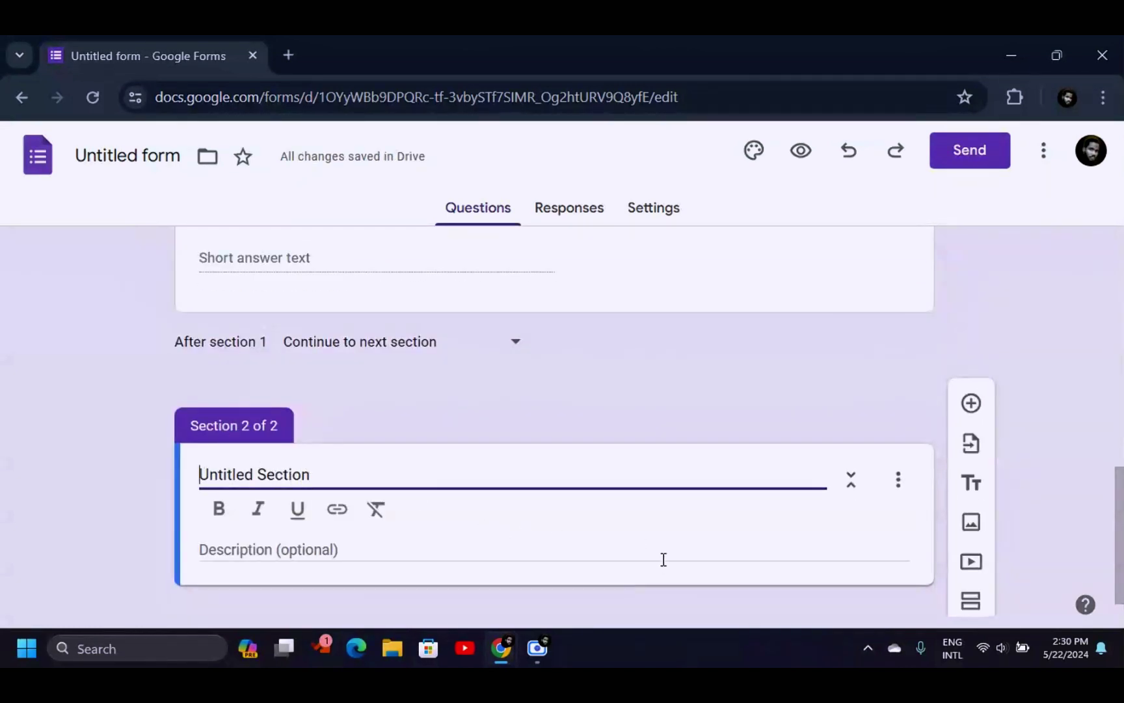
{"action": "key", "text": "ctrl+a"}
{"action": "key", "text": "BackSpace"}
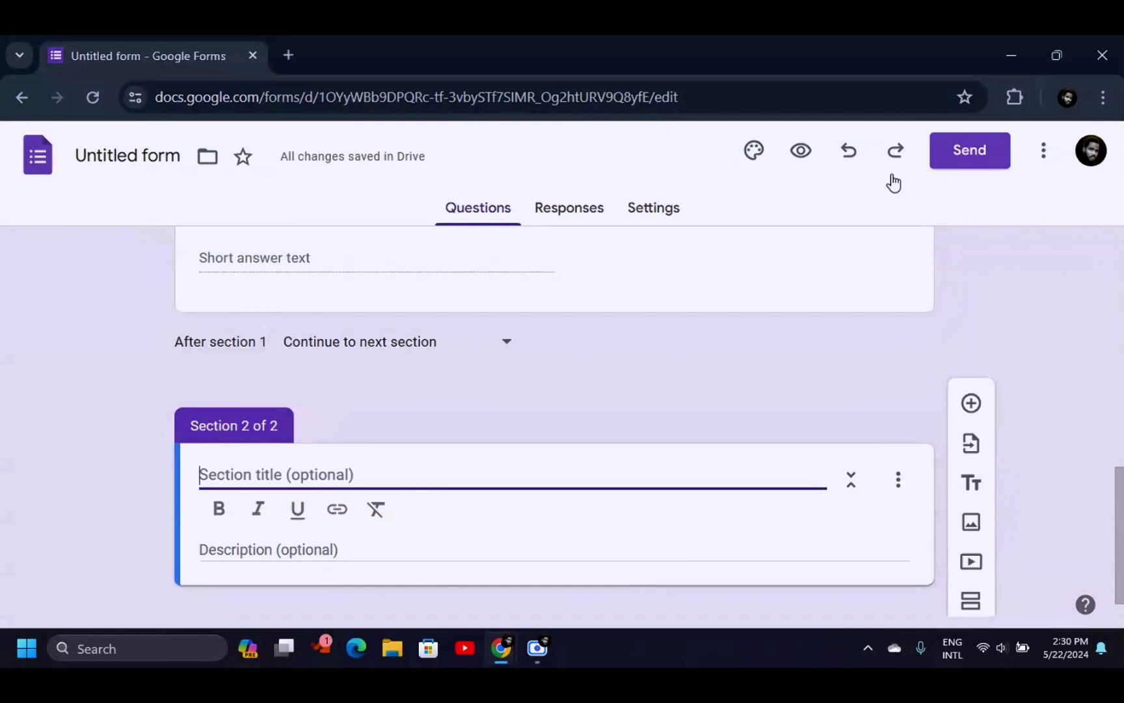
Preview the two-section survey as a respondent, look through its questions, and close the preview.
{"action": "scroll", "coordinate": [608, 328], "scroll_direction": "up", "scroll_amount": 10}
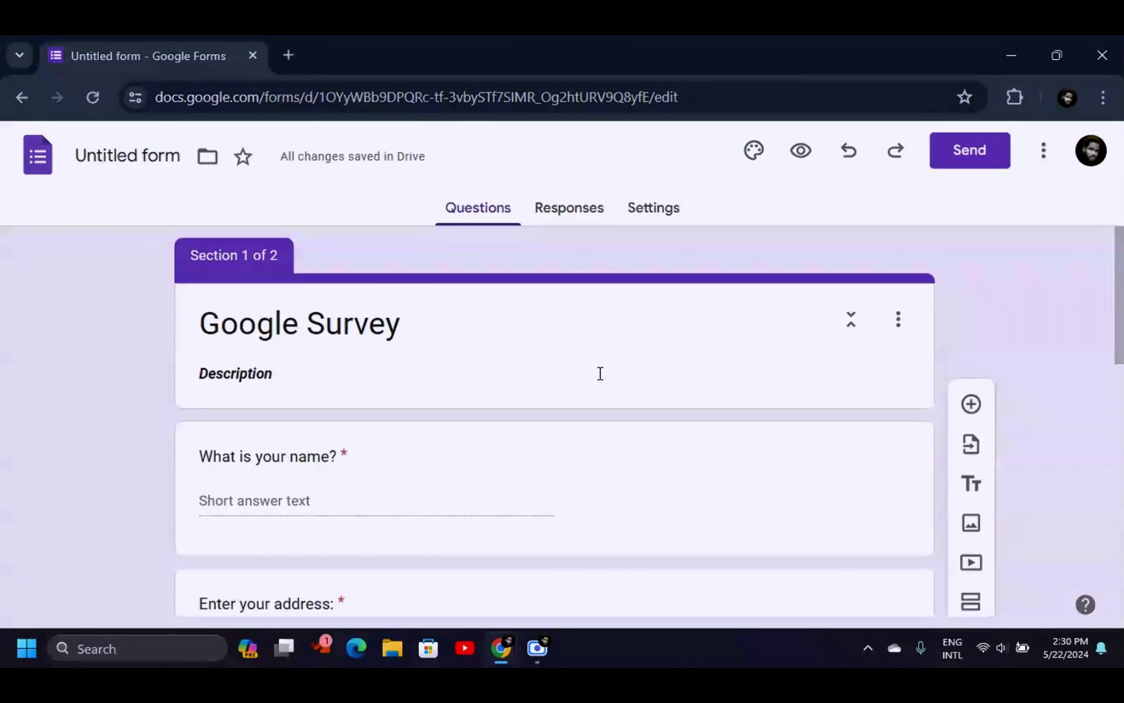
{"action": "left_click", "coordinate": [804, 151]}
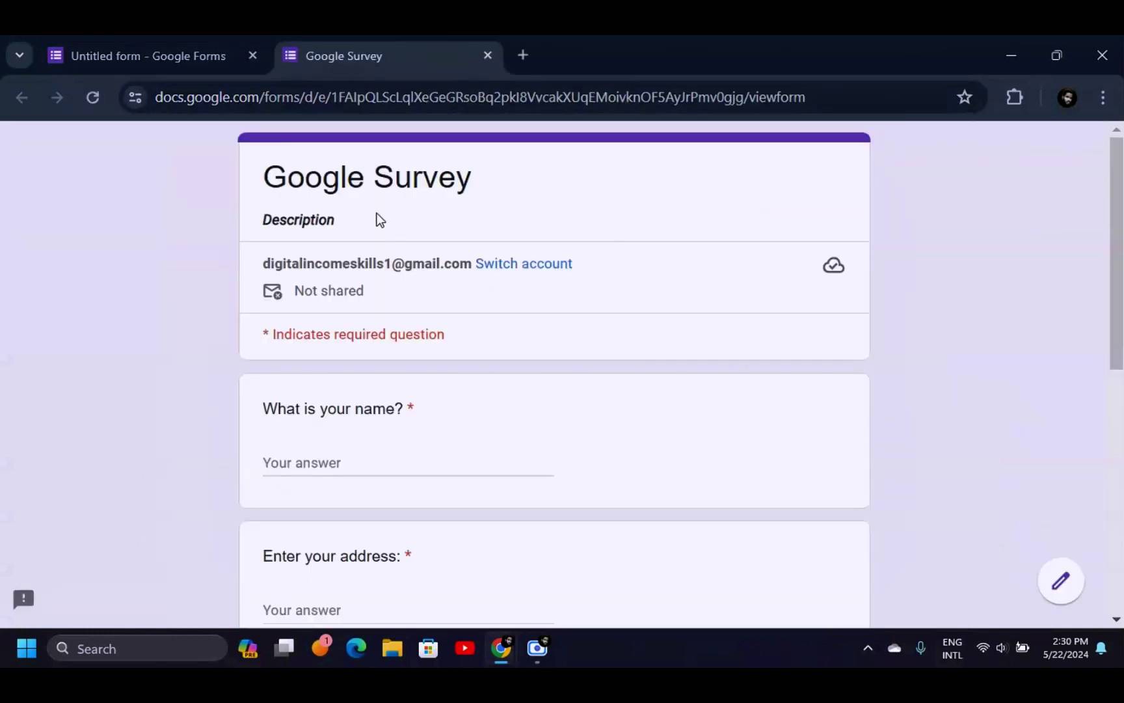
{"action": "scroll", "coordinate": [384, 221], "scroll_direction": "down", "scroll_amount": 8}
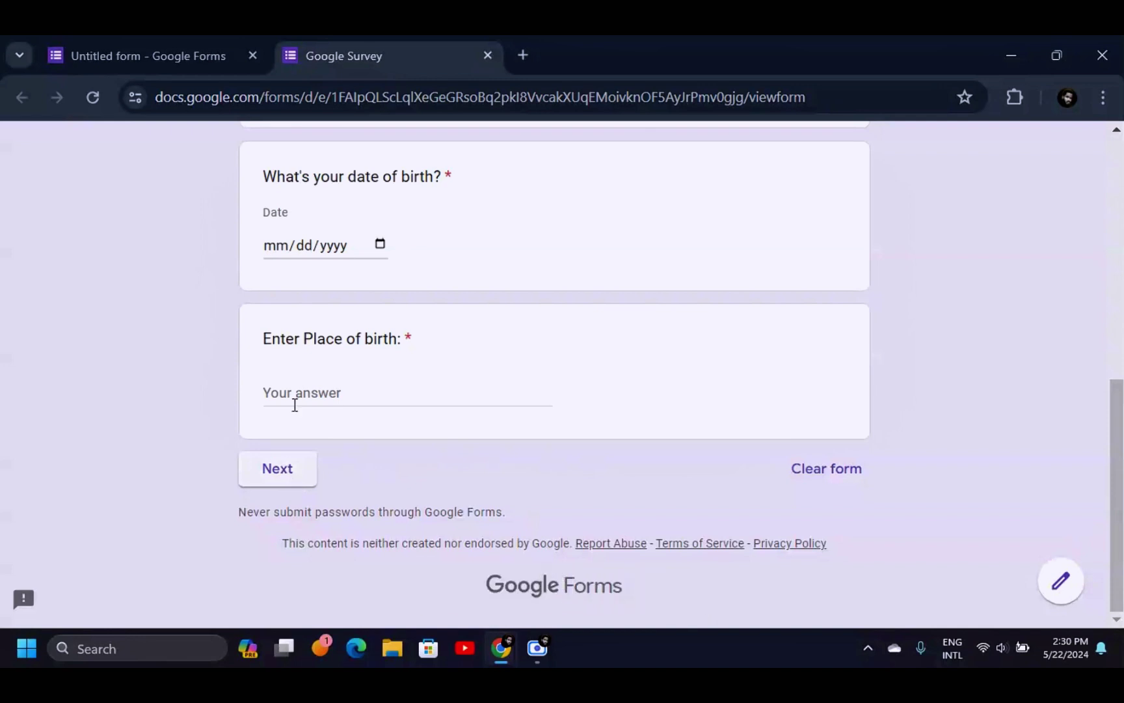
{"action": "scroll", "coordinate": [295, 405], "scroll_direction": "up", "scroll_amount": 8}
{"action": "scroll", "coordinate": [366, 176], "scroll_direction": "down", "scroll_amount": 8}
{"action": "scroll", "coordinate": [190, 221], "scroll_direction": "up", "scroll_amount": 8}
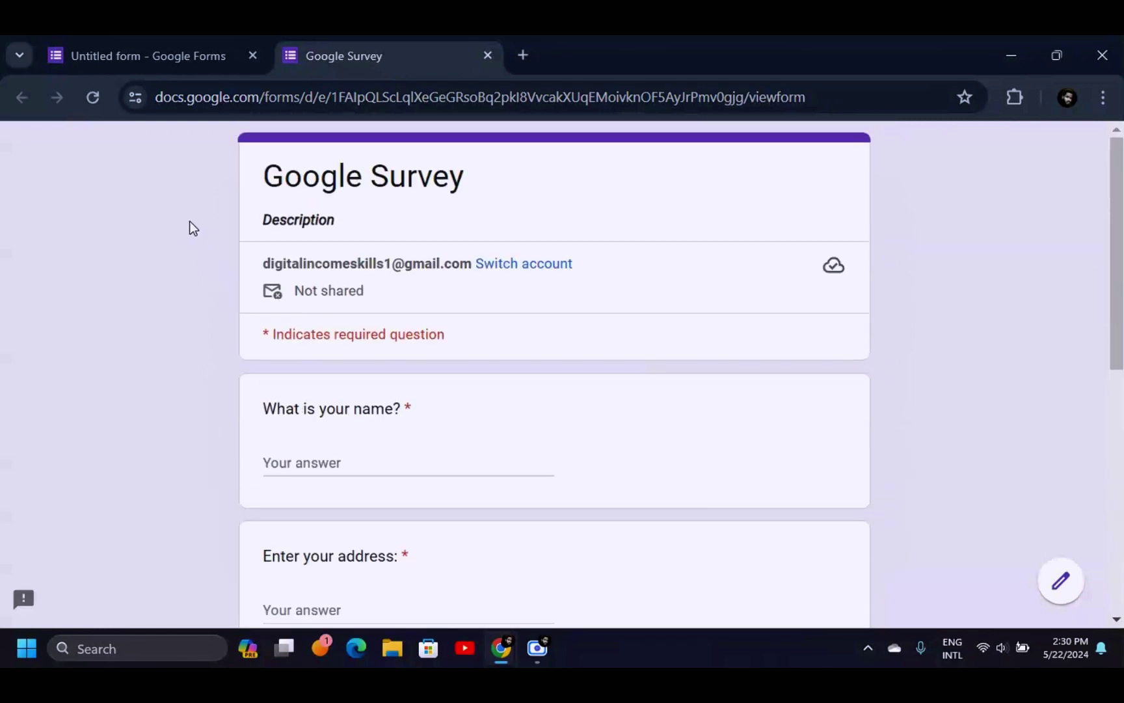
{"action": "left_click", "coordinate": [489, 56]}
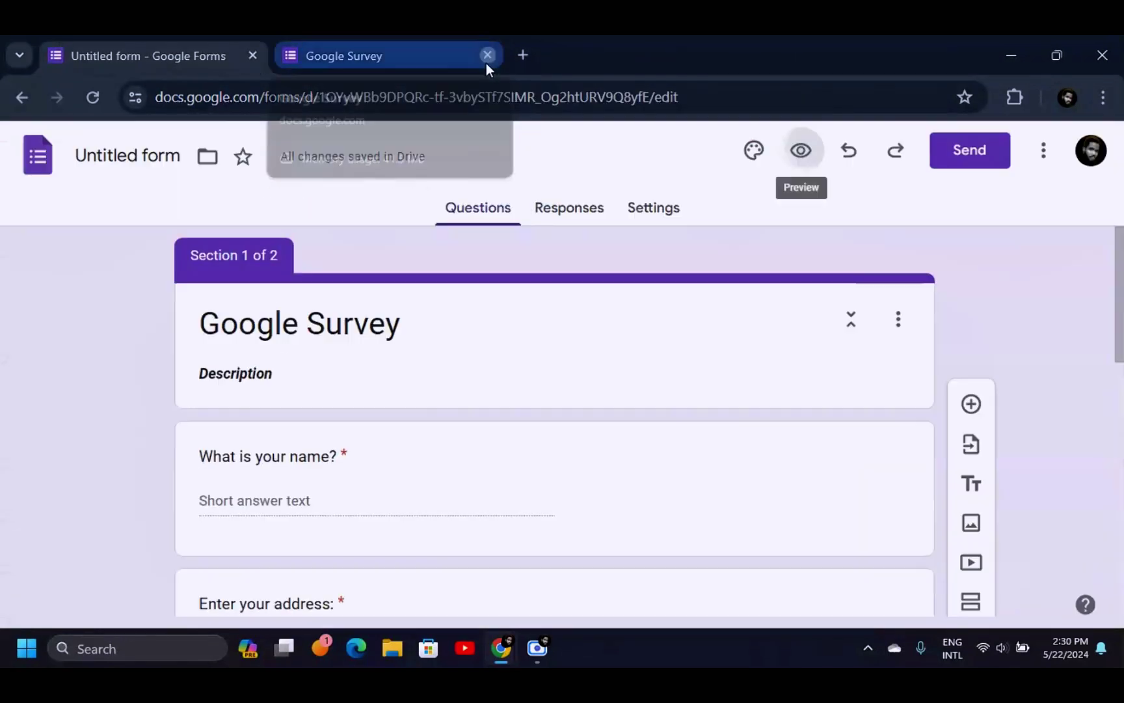
Delete the empty second section that follows the place of birth question.
{"action": "scroll", "coordinate": [341, 409], "scroll_direction": "down", "scroll_amount": 10}
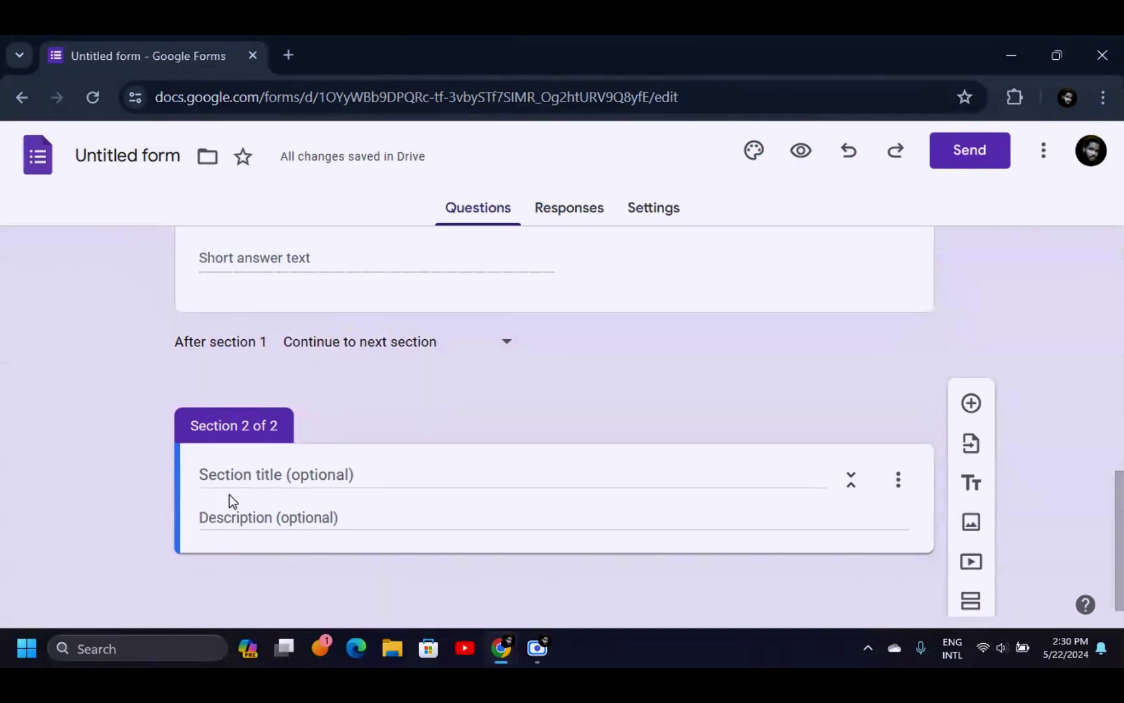
{"action": "scroll", "coordinate": [443, 253], "scroll_direction": "up", "scroll_amount": 10}
{"action": "scroll", "coordinate": [397, 421], "scroll_direction": "down", "scroll_amount": 10}
{"action": "scroll", "coordinate": [363, 443], "scroll_direction": "up", "scroll_amount": 10}
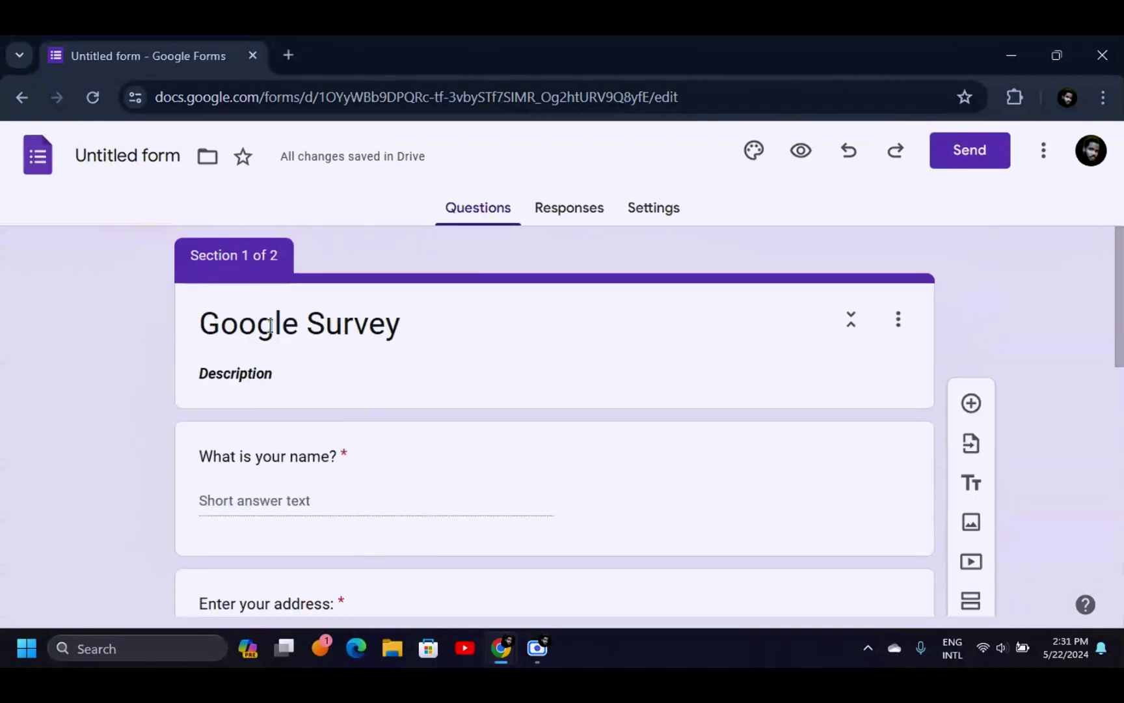
{"action": "scroll", "coordinate": [270, 326], "scroll_direction": "down", "scroll_amount": 10}
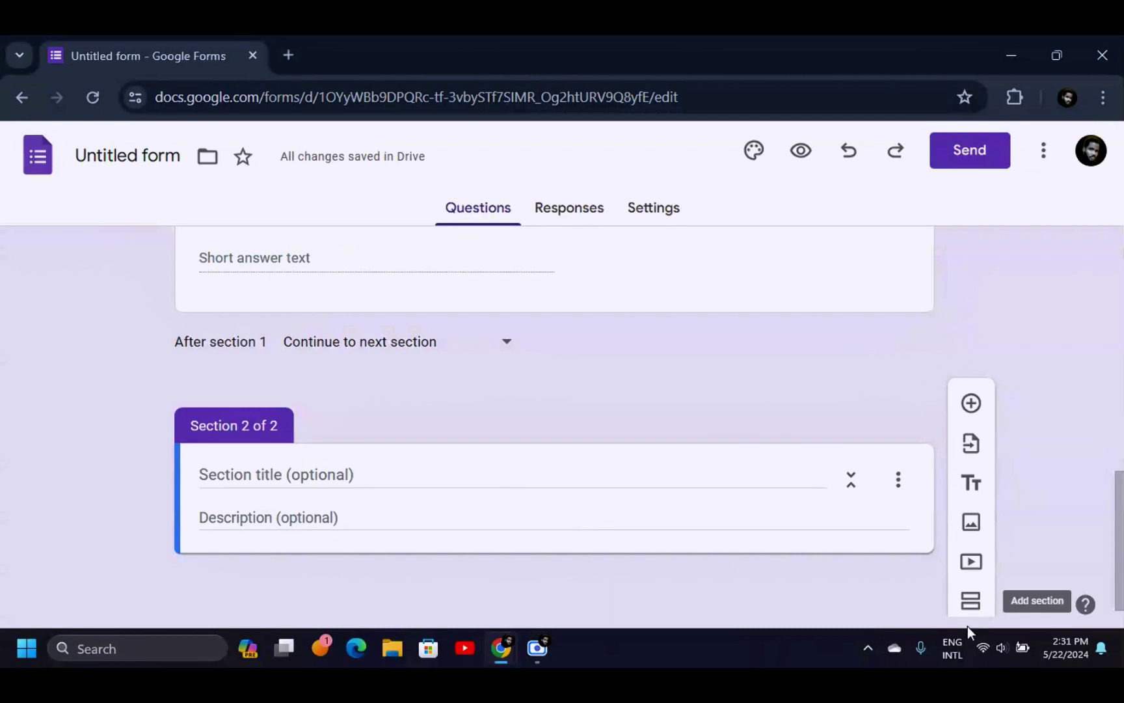
{"action": "left_click", "coordinate": [898, 480]}
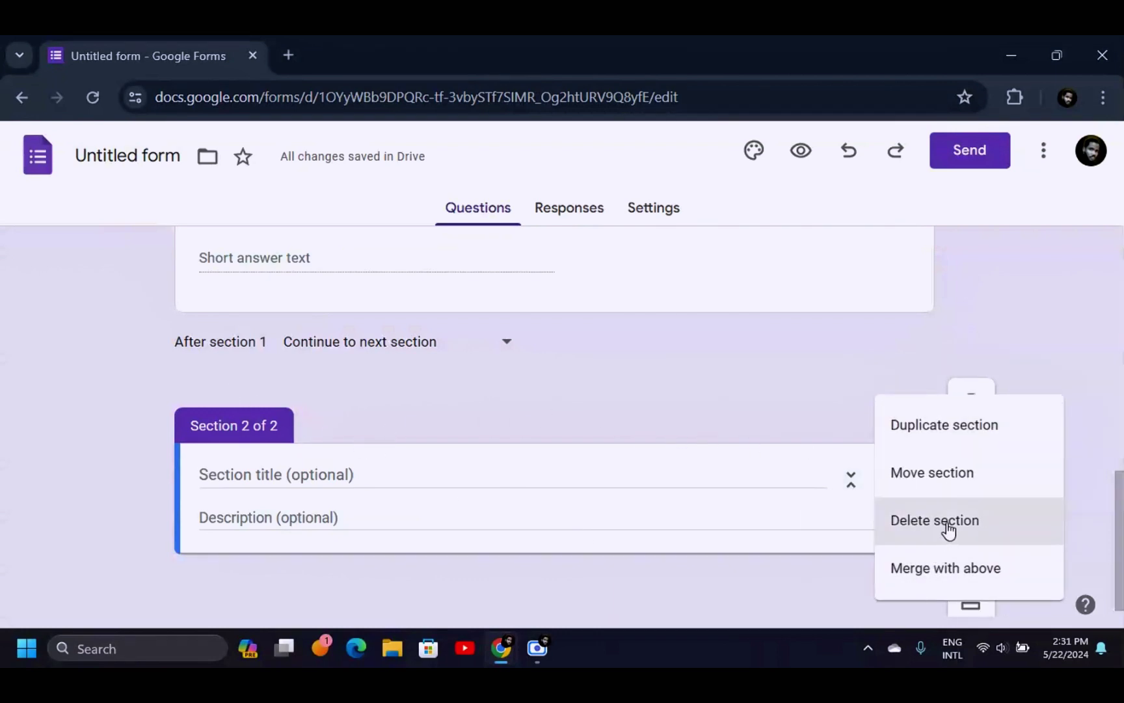
{"action": "left_click", "coordinate": [842, 421]}
{"action": "left_click", "coordinate": [898, 480]}
{"action": "left_click", "coordinate": [967, 527]}
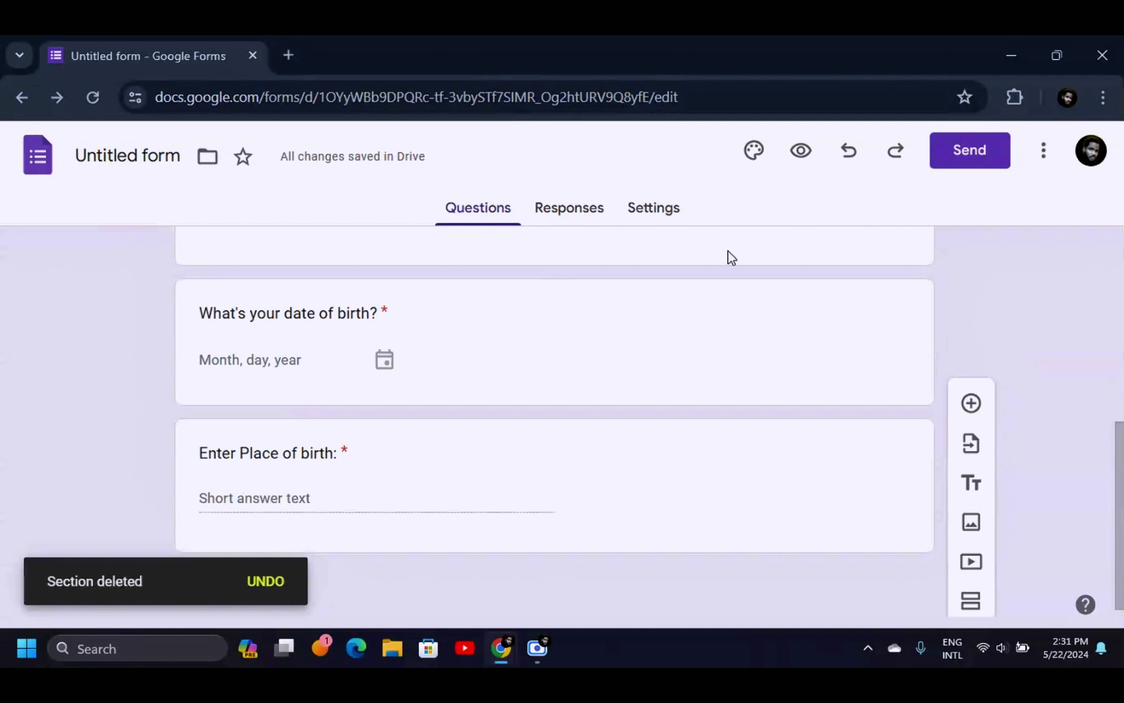
Preview the single-section survey from the title through the end of the form, and close the preview.
{"action": "left_click", "coordinate": [801, 154]}
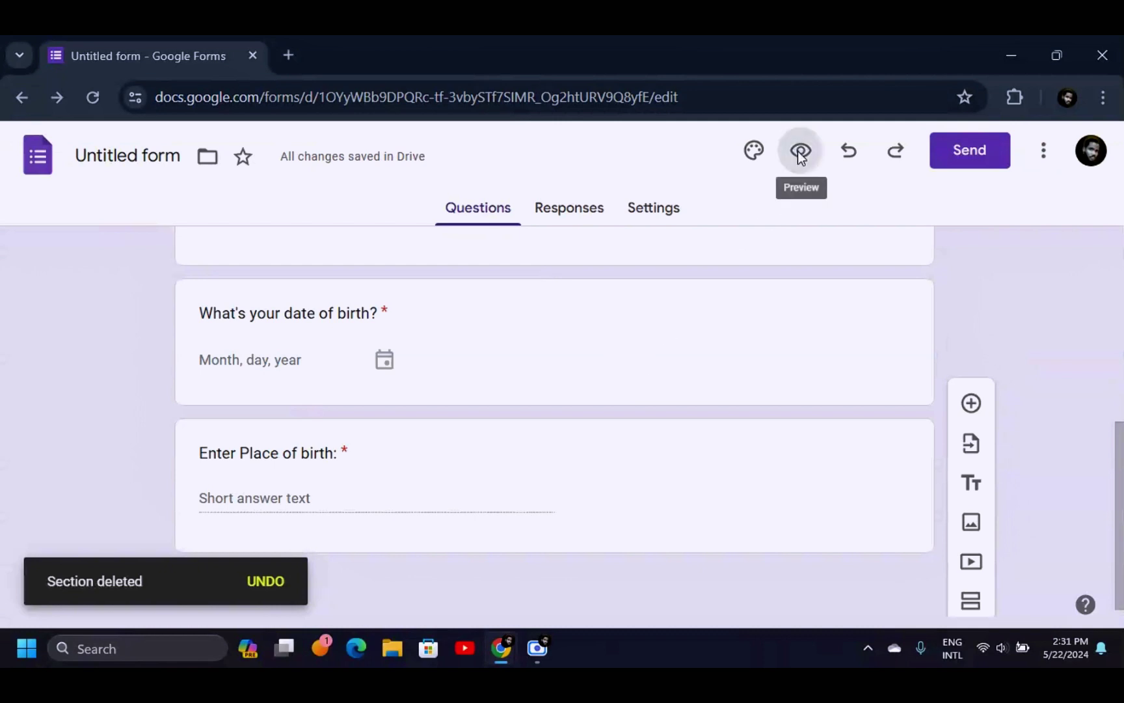
{"action": "scroll", "coordinate": [411, 313], "scroll_direction": "down", "scroll_amount": 8}
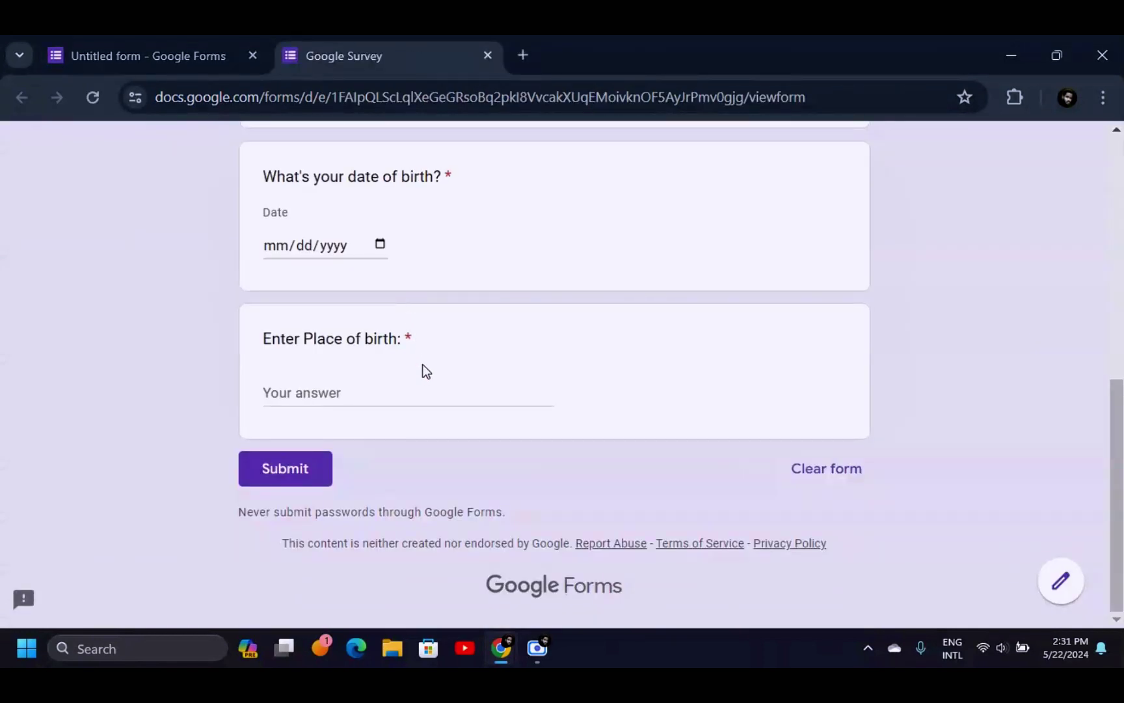
{"action": "scroll", "coordinate": [426, 371], "scroll_direction": "up", "scroll_amount": 10}
{"action": "scroll", "coordinate": [423, 281], "scroll_direction": "down", "scroll_amount": 8}
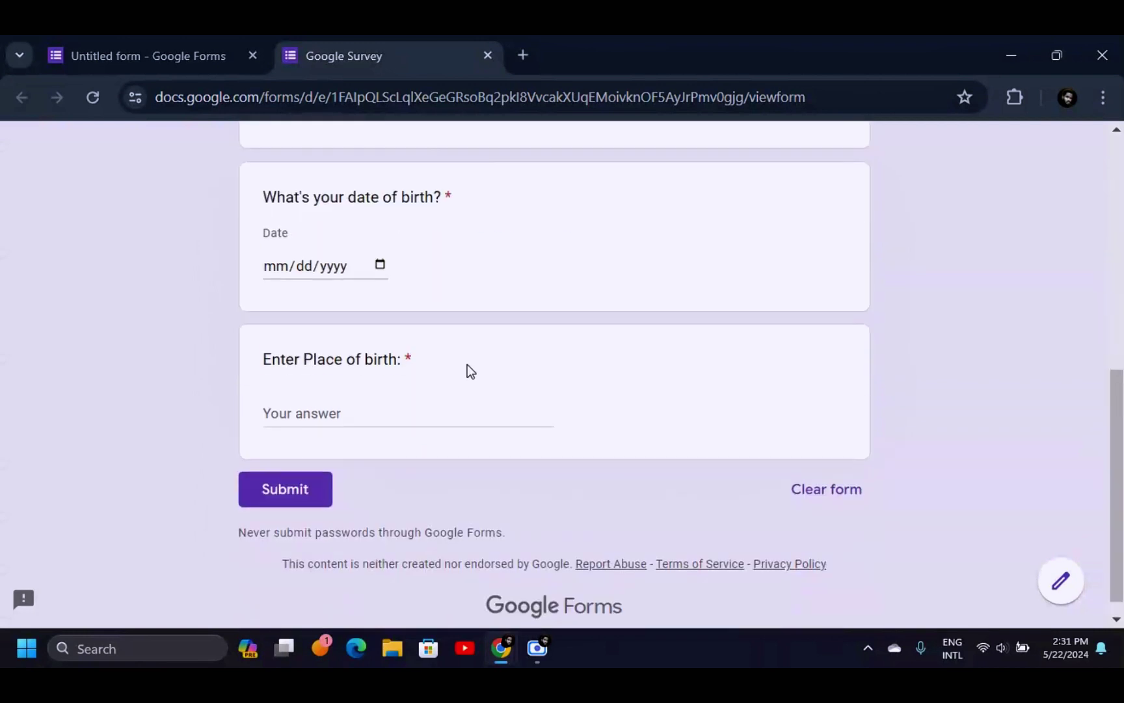
{"action": "scroll", "coordinate": [466, 369], "scroll_direction": "up", "scroll_amount": 8}
{"action": "scroll", "coordinate": [495, 371], "scroll_direction": "down", "scroll_amount": 9}
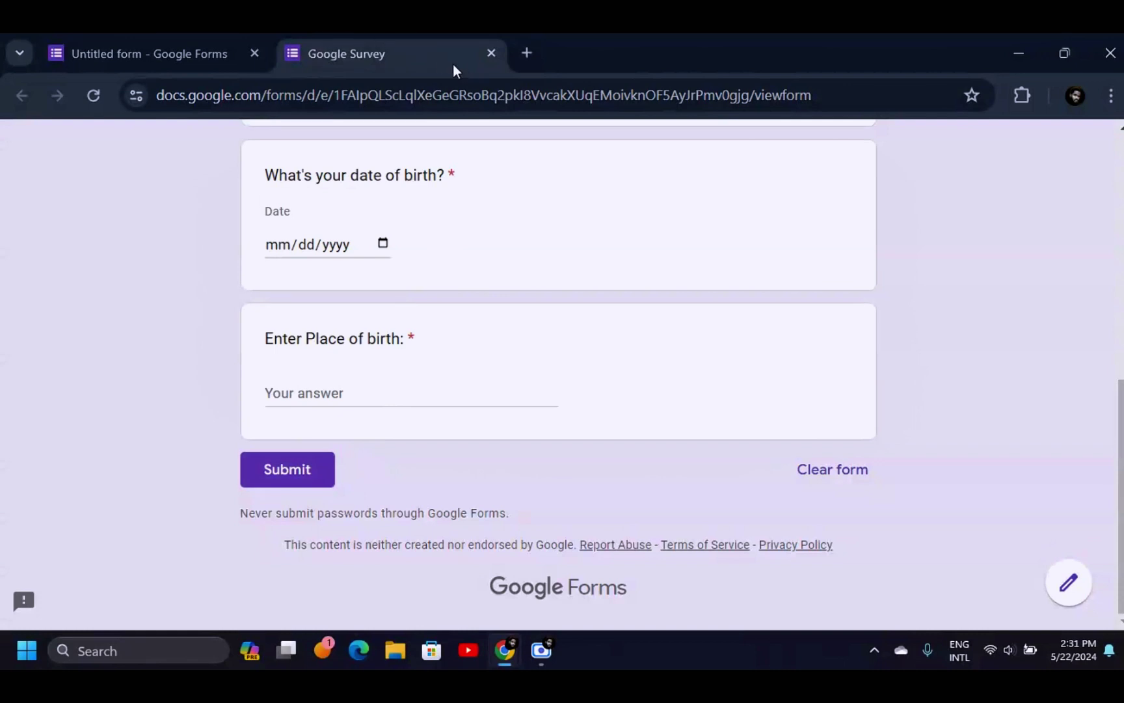
{"action": "left_click", "coordinate": [498, 56]}
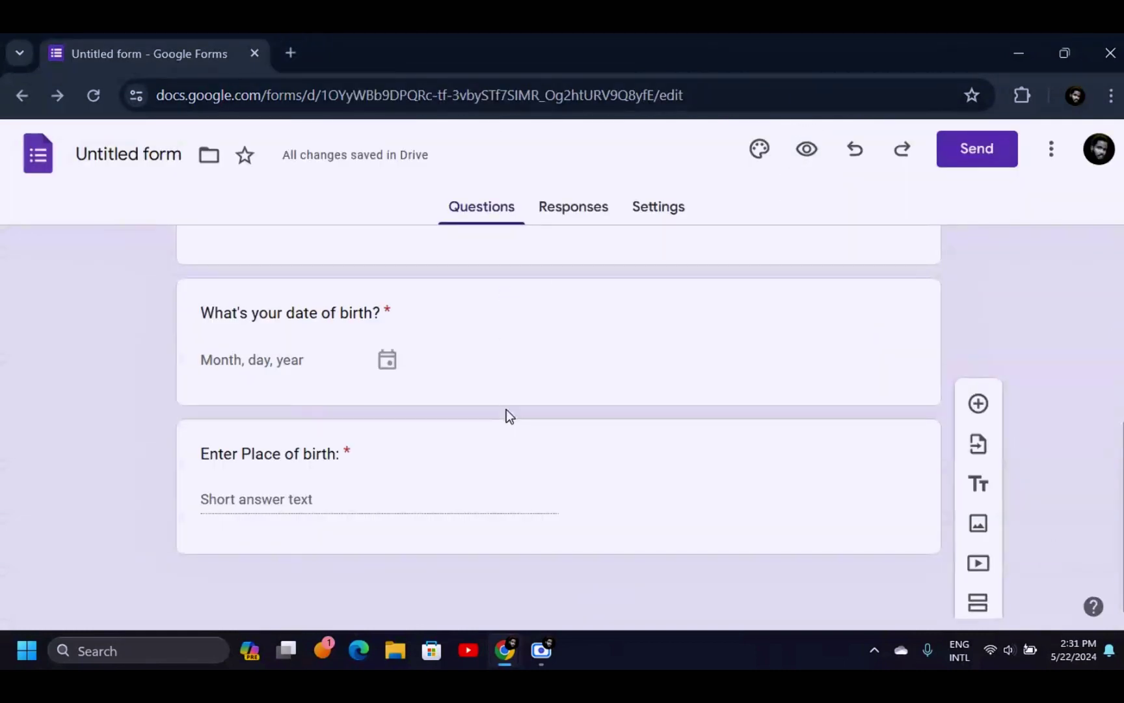
Check the form's collected responses, and return to its list of questions.
{"action": "left_click", "coordinate": [574, 207]}
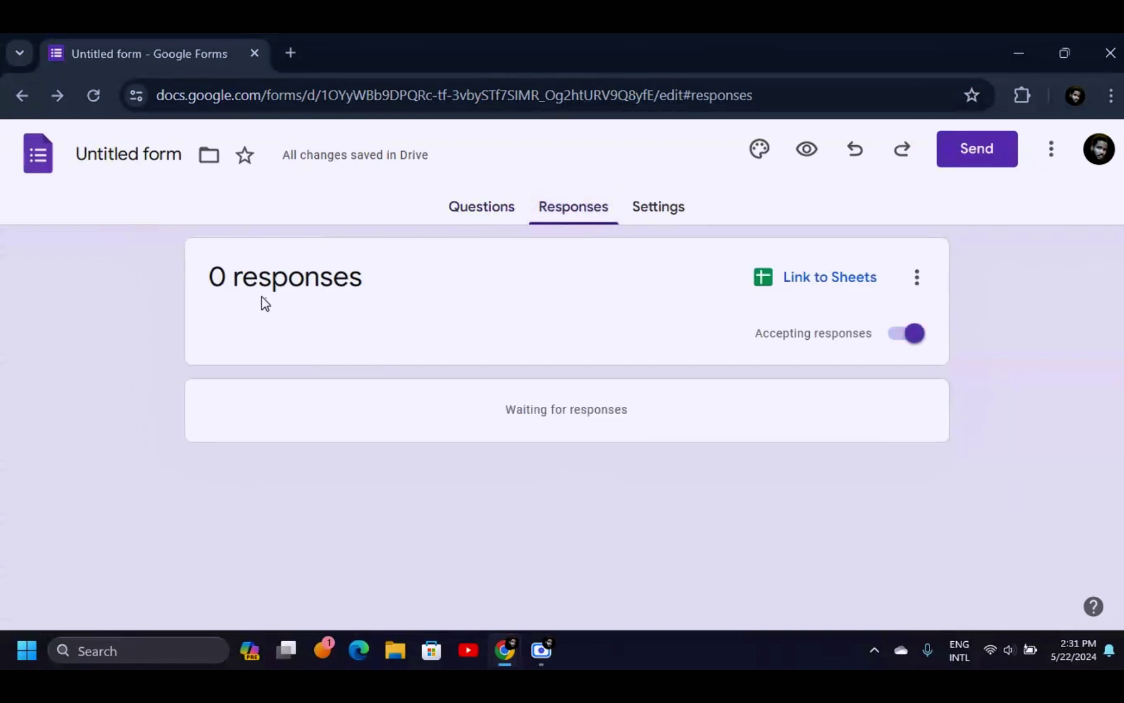
{"action": "left_click", "coordinate": [483, 207]}
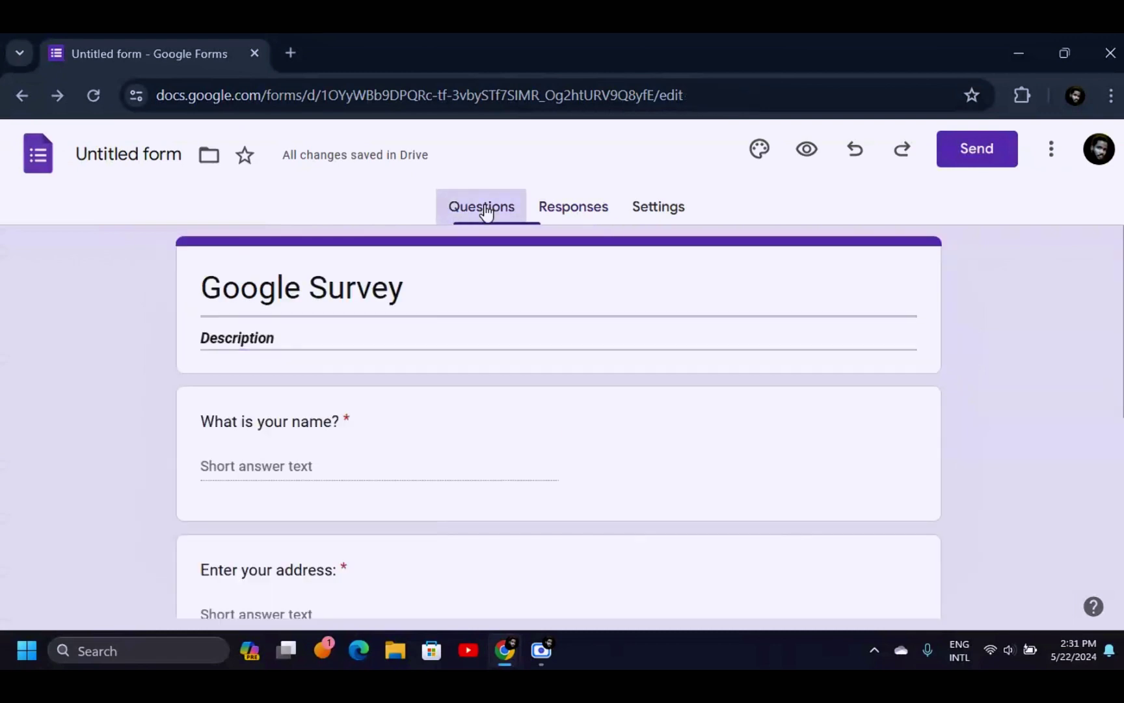
{"action": "scroll", "coordinate": [504, 397], "scroll_direction": "down", "scroll_amount": 6}
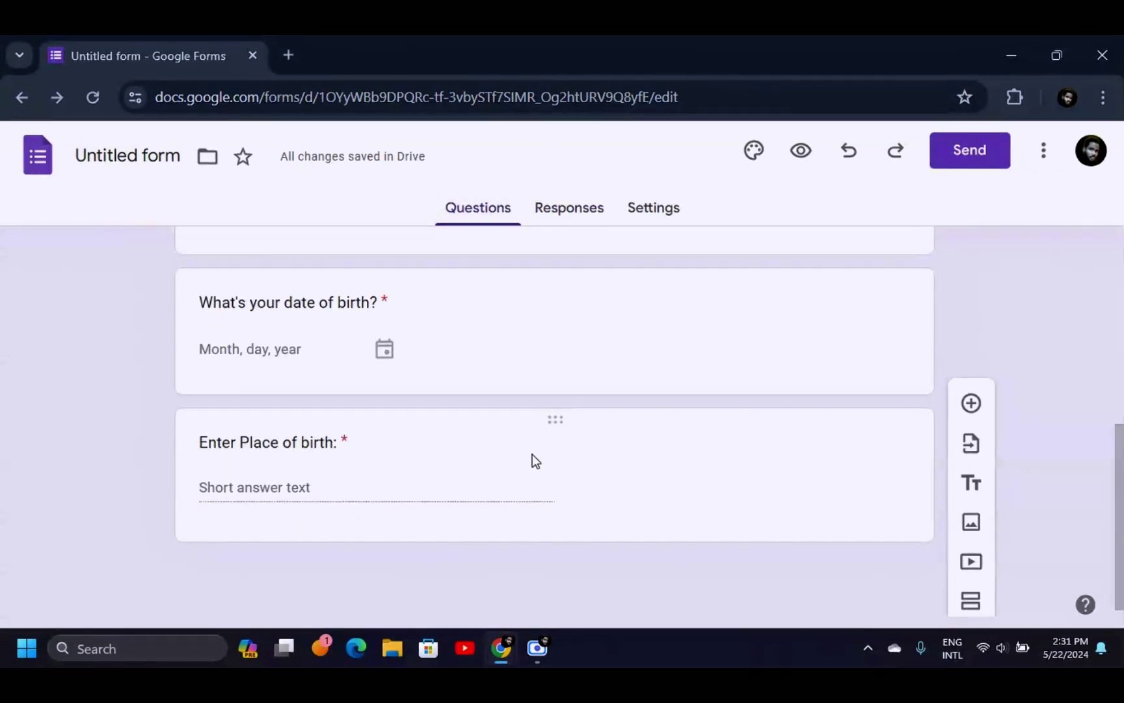
Customize the form's theme by setting the header font to Nunito Extra Bold.
{"action": "scroll", "coordinate": [730, 302], "scroll_direction": "up", "scroll_amount": 6}
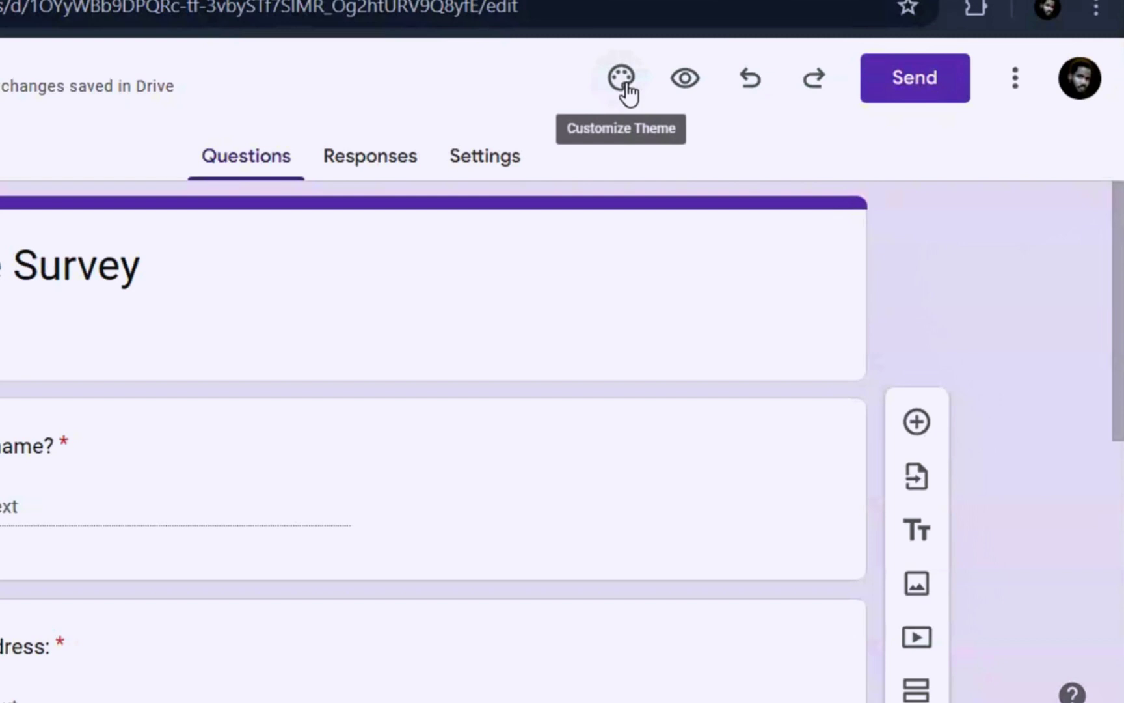
{"action": "left_click", "coordinate": [626, 87]}
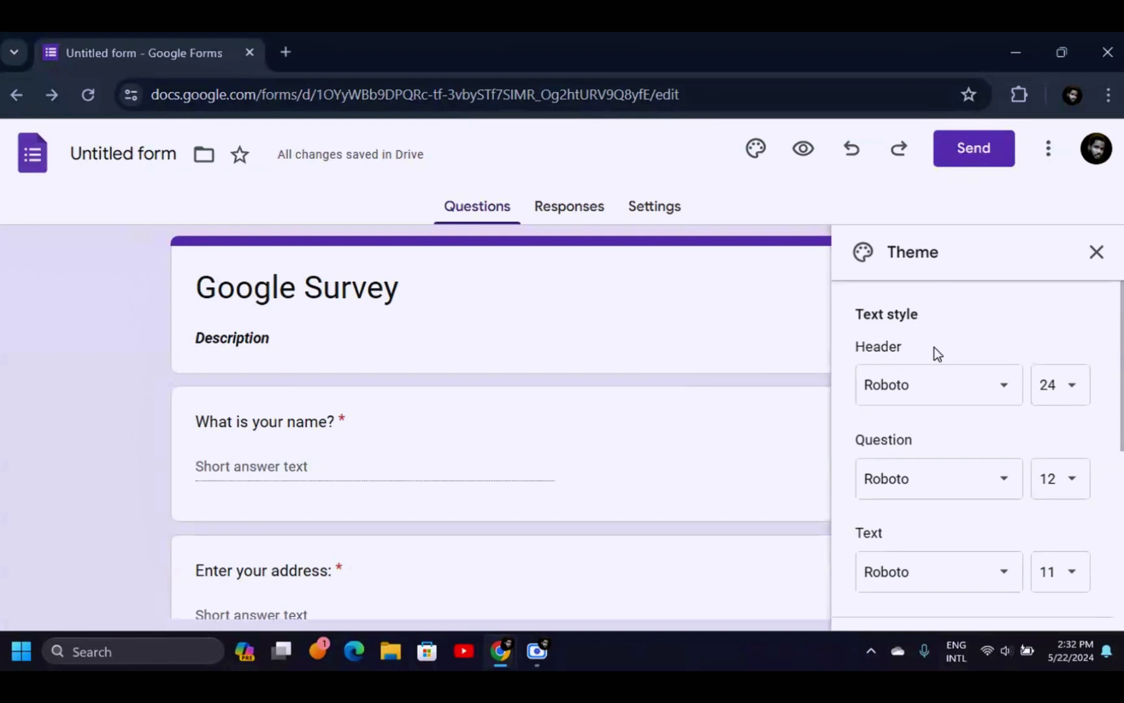
{"action": "scroll", "coordinate": [917, 520], "scroll_direction": "down", "scroll_amount": 3}
{"action": "scroll", "coordinate": [923, 456], "scroll_direction": "up", "scroll_amount": 3}
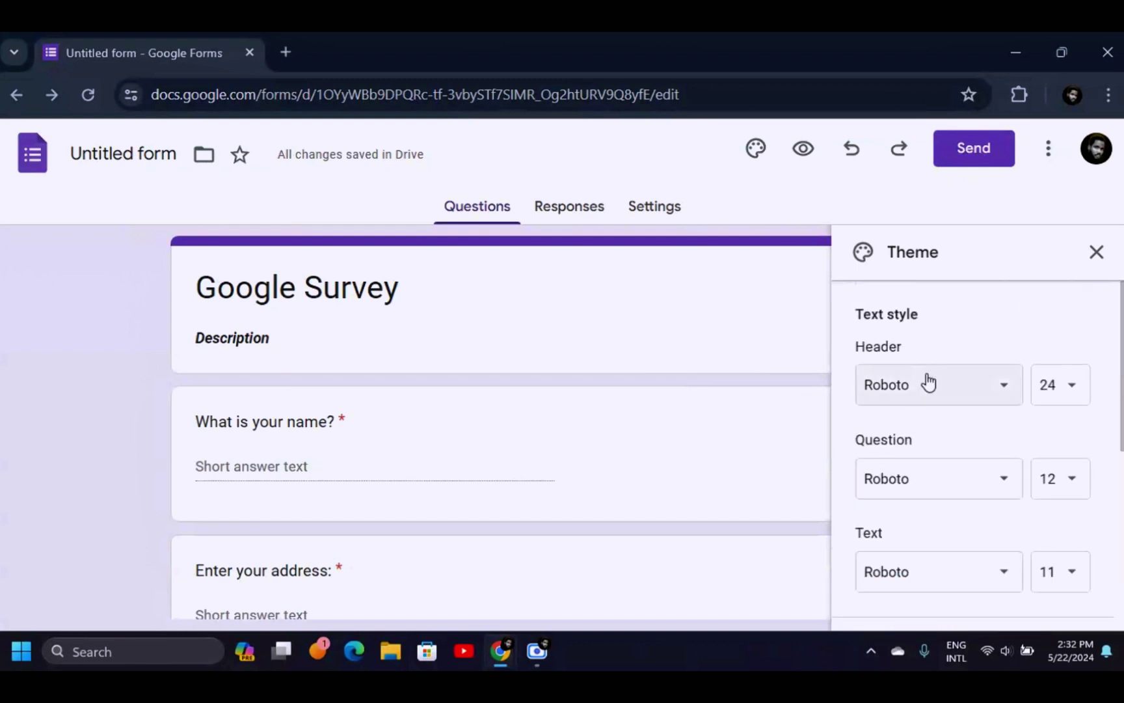
{"action": "left_click", "coordinate": [1006, 389]}
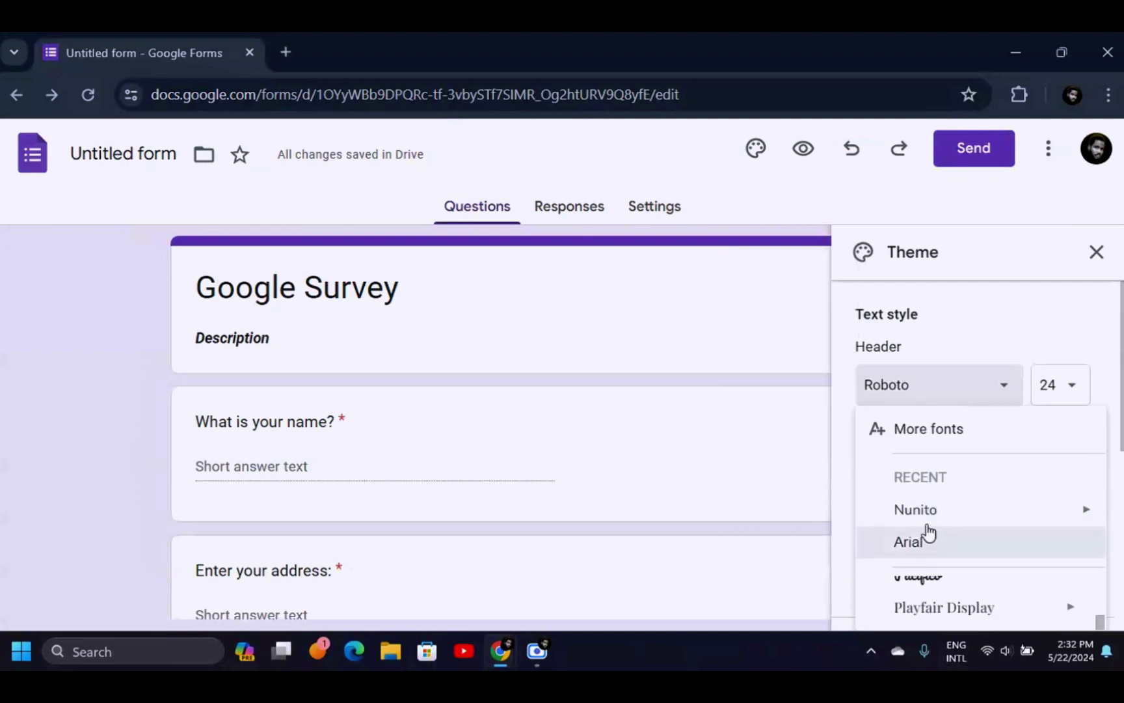
{"action": "mouse_move", "coordinate": [921, 520]}
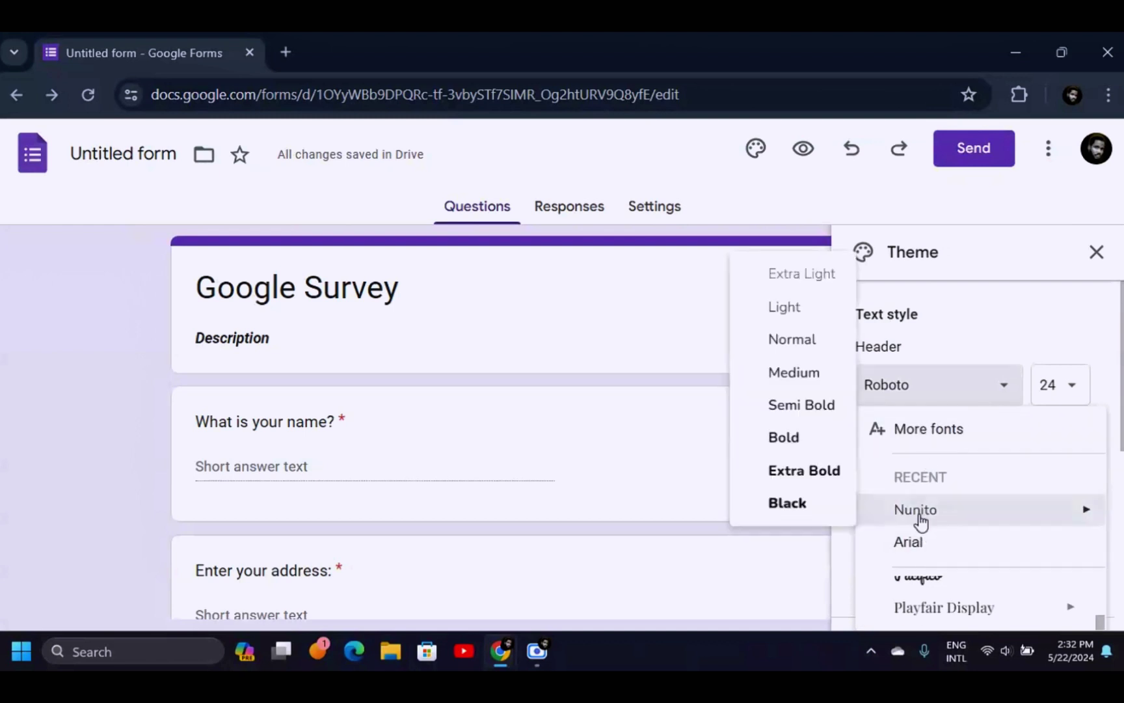
{"action": "left_click", "coordinate": [793, 470]}
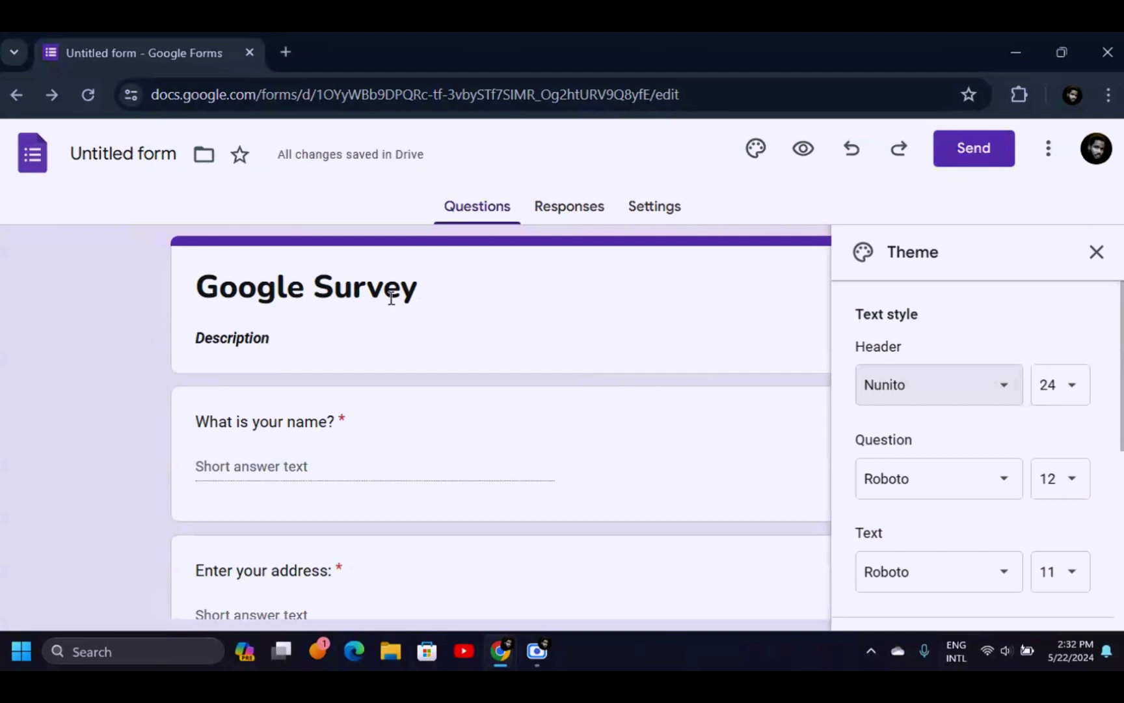
{"action": "left_click", "coordinate": [1006, 483]}
{"action": "scroll", "coordinate": [939, 579], "scroll_direction": "up", "scroll_amount": 5}
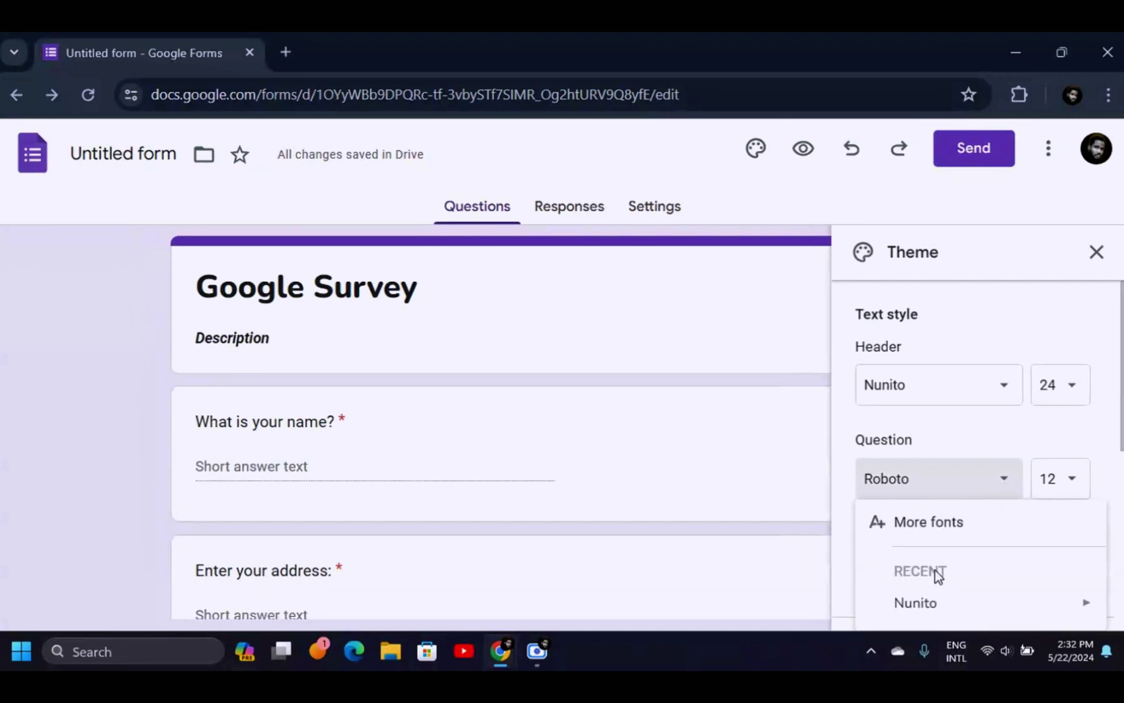
{"action": "scroll", "coordinate": [980, 421], "scroll_direction": "down", "scroll_amount": 3}
{"action": "mouse_move", "coordinate": [969, 403]}
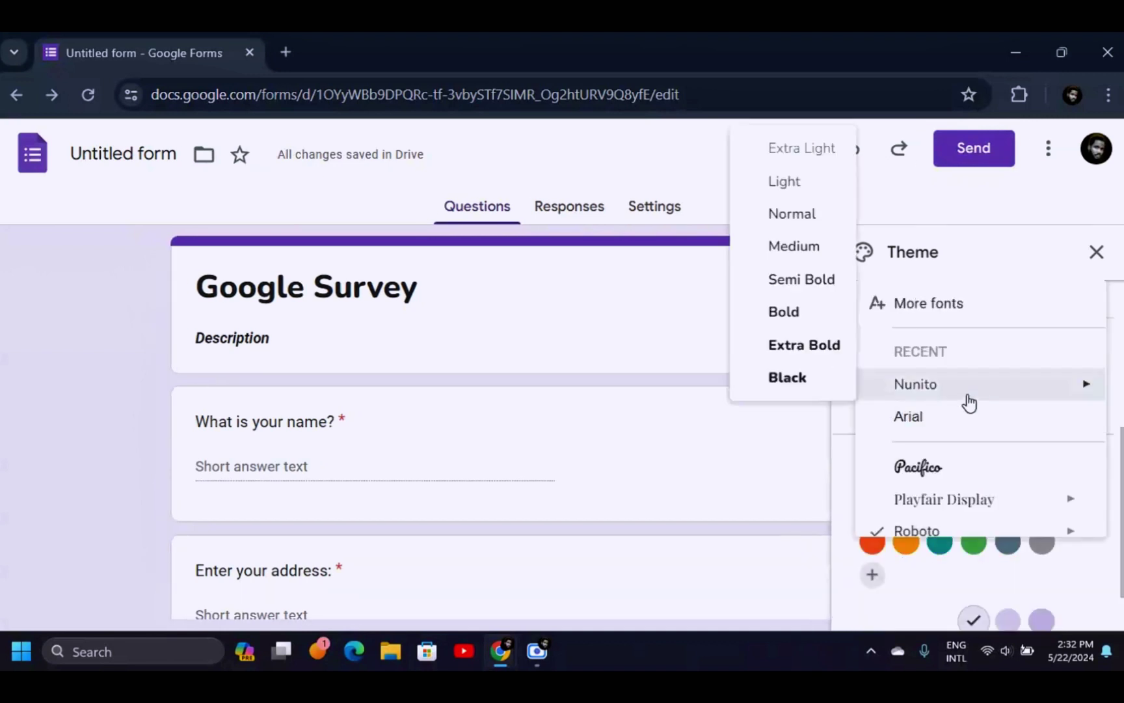
{"action": "scroll", "coordinate": [970, 403], "scroll_direction": "up", "scroll_amount": 4}
{"action": "scroll", "coordinate": [1009, 493], "scroll_direction": "down", "scroll_amount": 1}
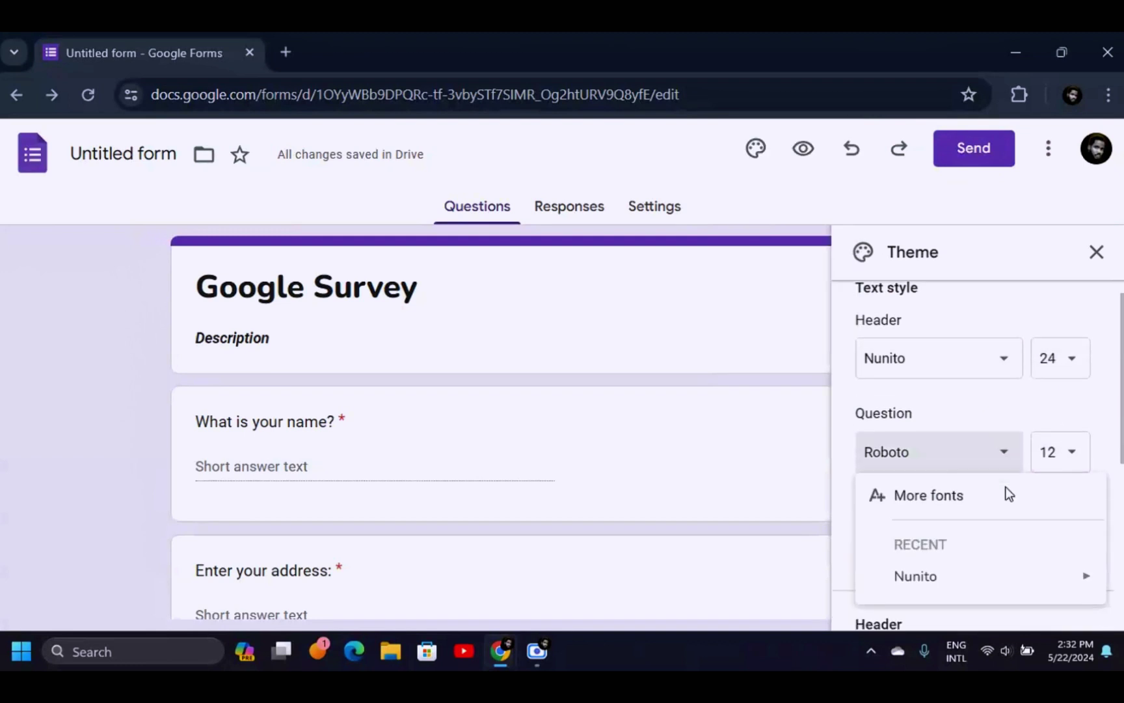
Set the form's theme color to teal and close the theme options.
{"action": "scroll", "coordinate": [1006, 495], "scroll_direction": "down", "scroll_amount": 3}
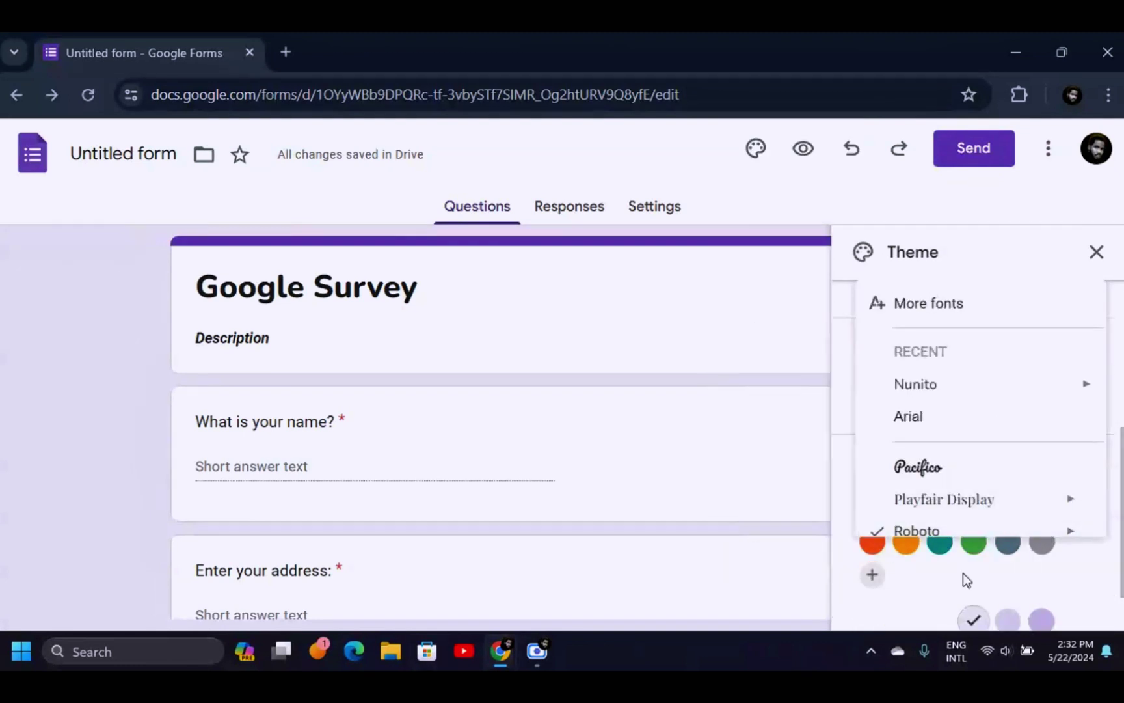
{"action": "left_click", "coordinate": [940, 550]}
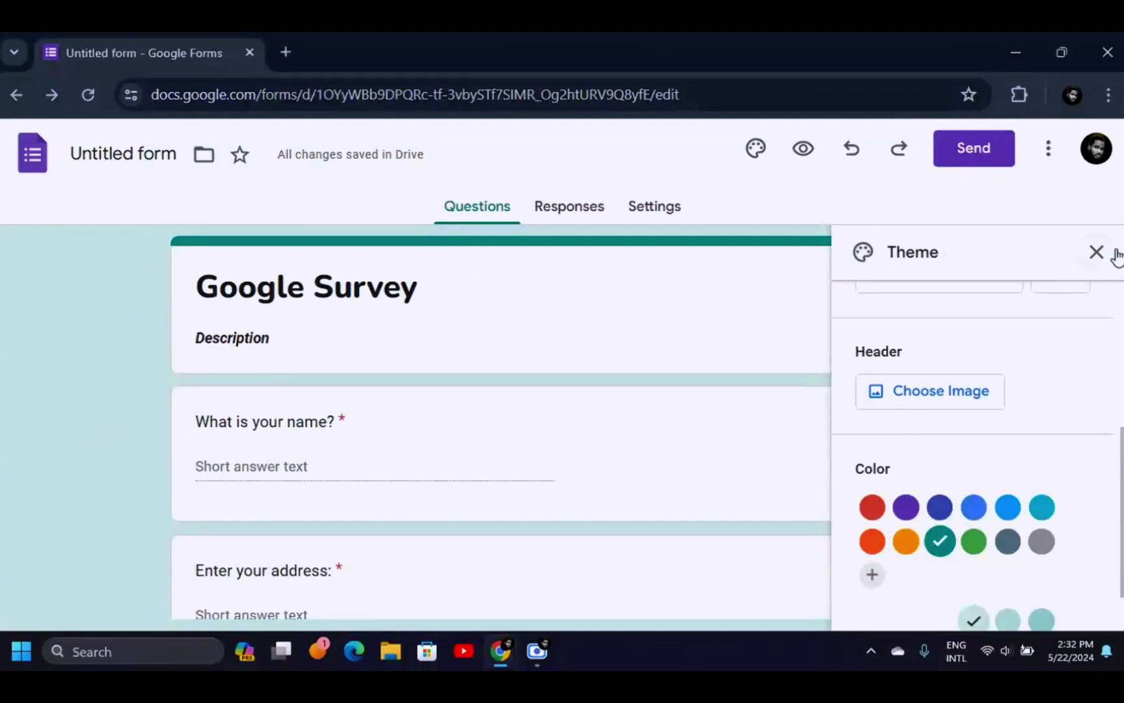
{"action": "left_click", "coordinate": [1097, 254]}
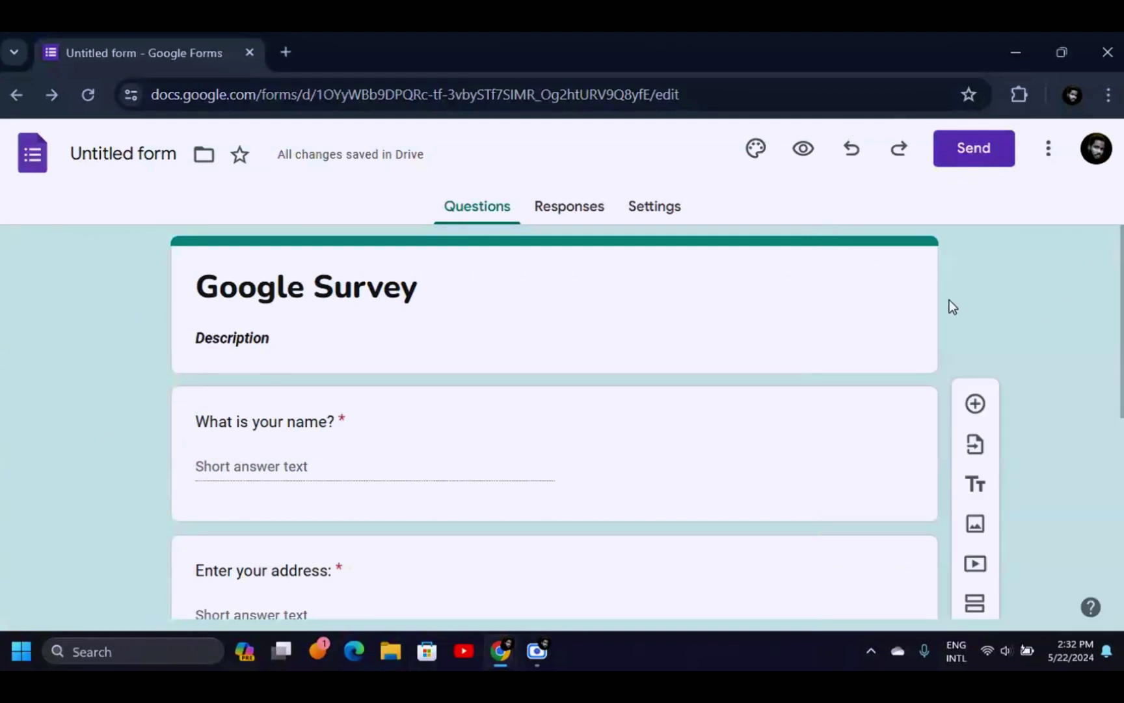
Preview the restyled survey with its new header font and theme color, and close the preview.
{"action": "left_click", "coordinate": [805, 151]}
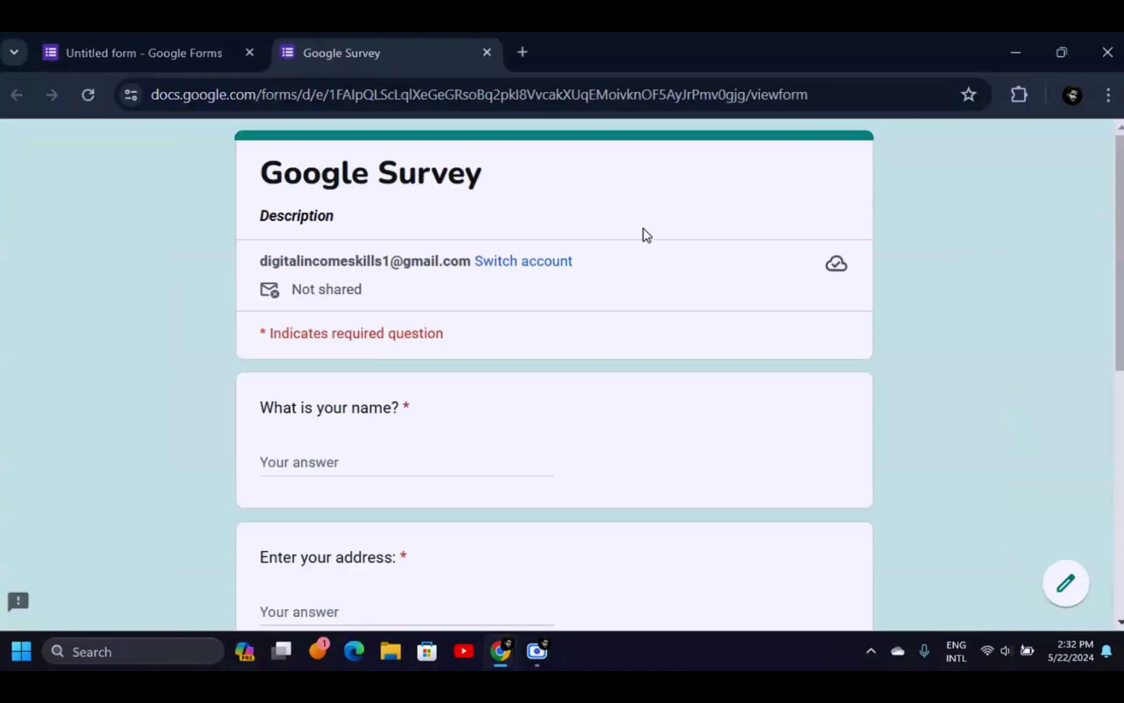
{"action": "scroll", "coordinate": [399, 251], "scroll_direction": "down", "scroll_amount": 10}
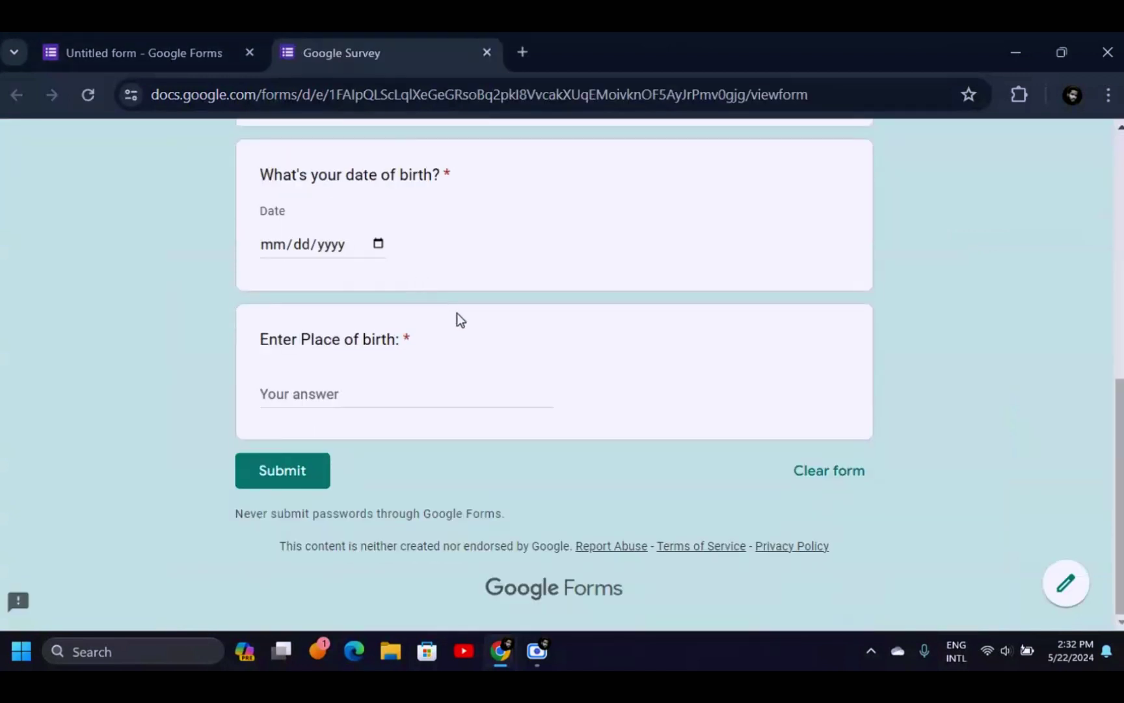
{"action": "scroll", "coordinate": [459, 319], "scroll_direction": "up", "scroll_amount": 10}
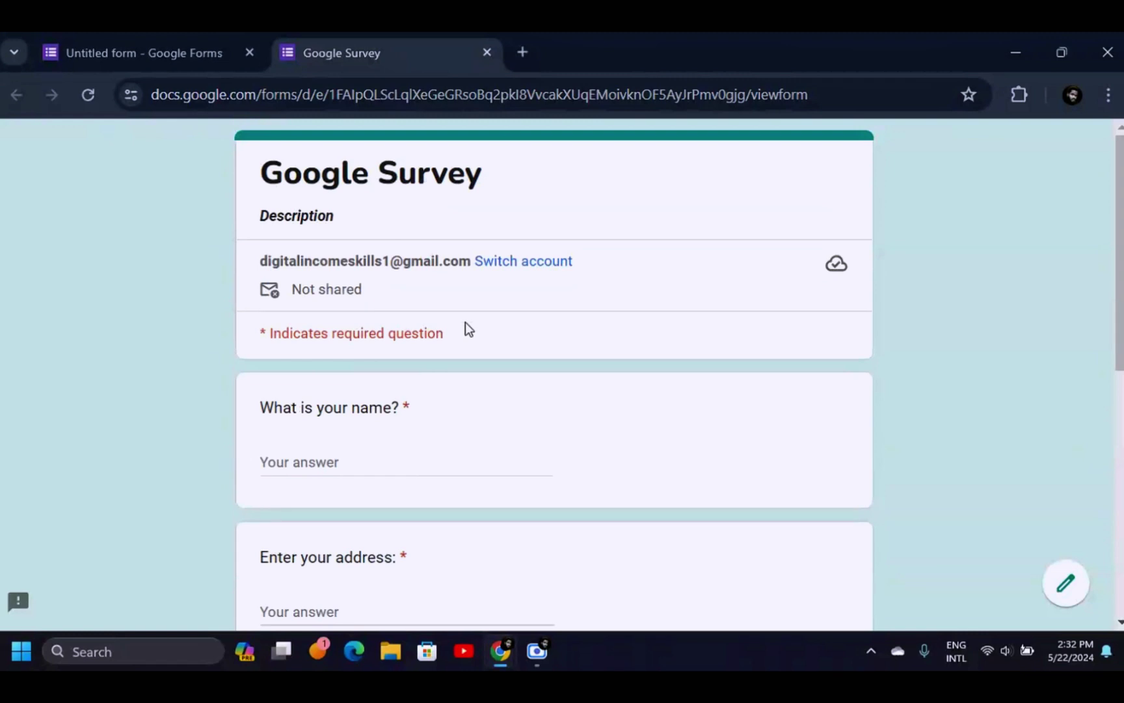
{"action": "left_click", "coordinate": [486, 52]}
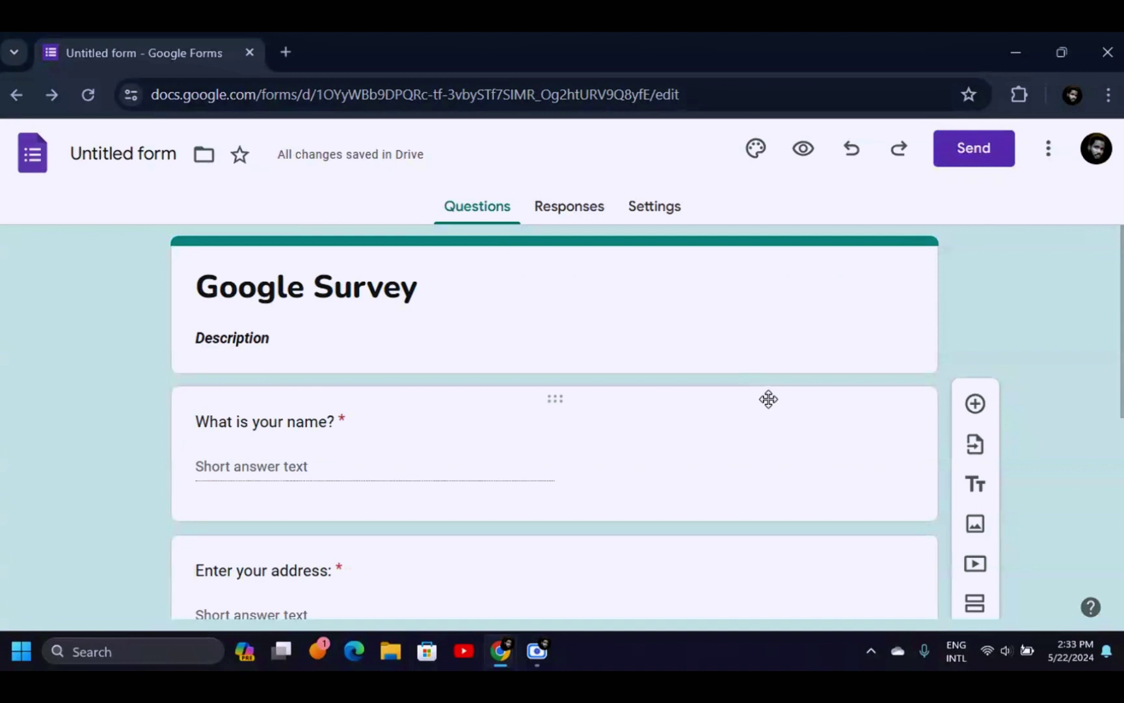
Try the setting that makes the form a quiz, turn it off again, and return to the questions.
{"action": "left_click", "coordinate": [659, 211]}
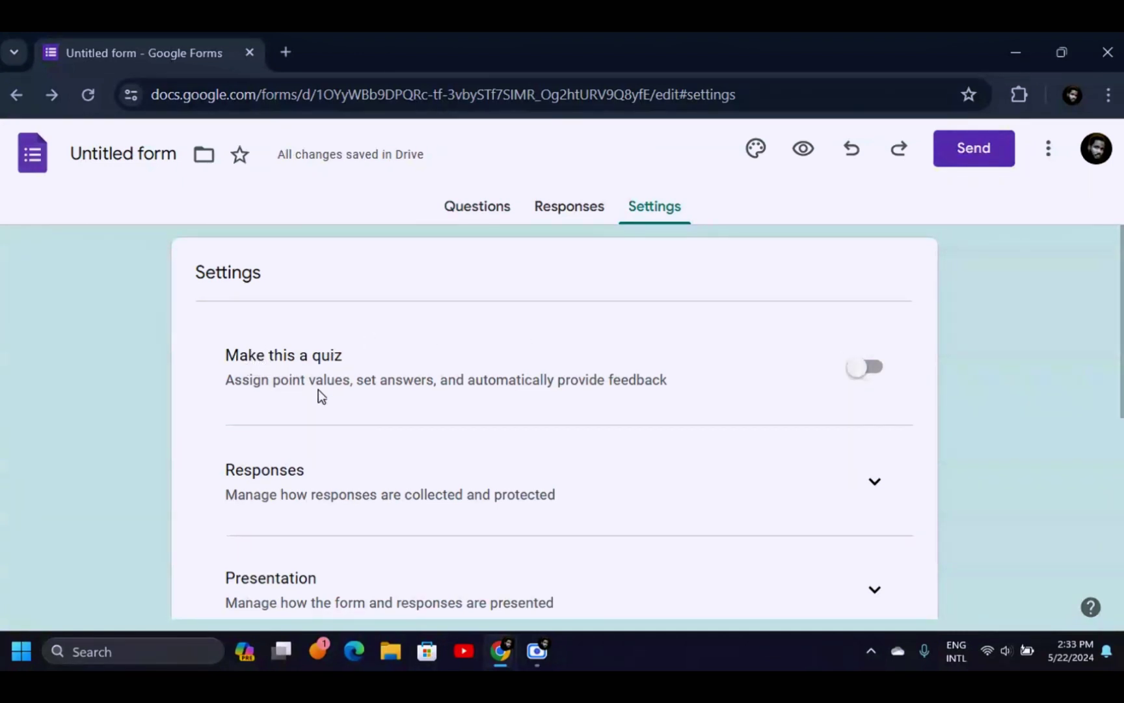
{"action": "left_click", "coordinate": [859, 376]}
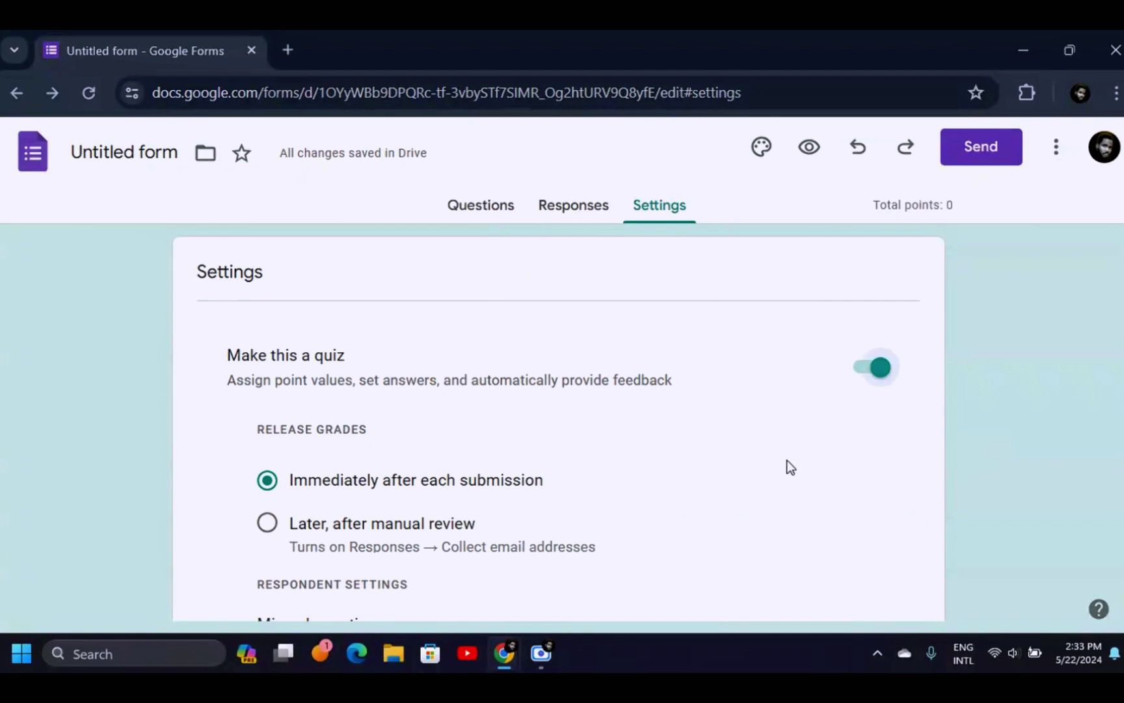
{"action": "left_click", "coordinate": [879, 370]}
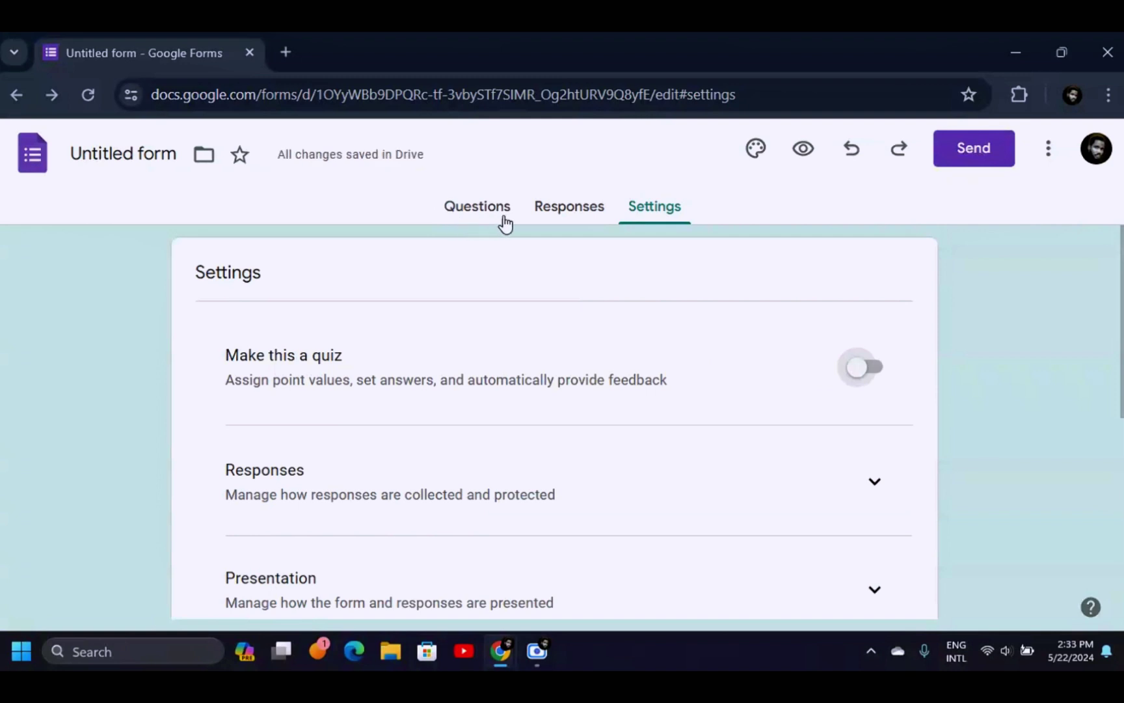
{"action": "left_click", "coordinate": [479, 206]}
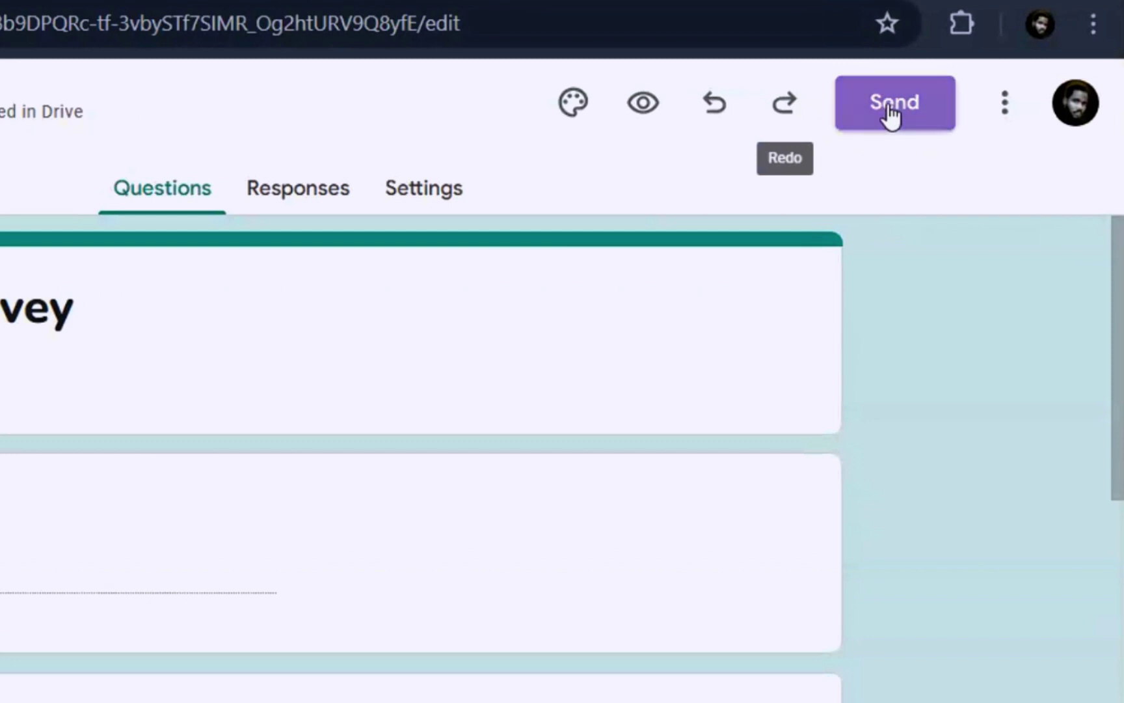
Open the form's sending options and examine the email fields for recipients, subject and message.
{"action": "left_click", "coordinate": [890, 112]}
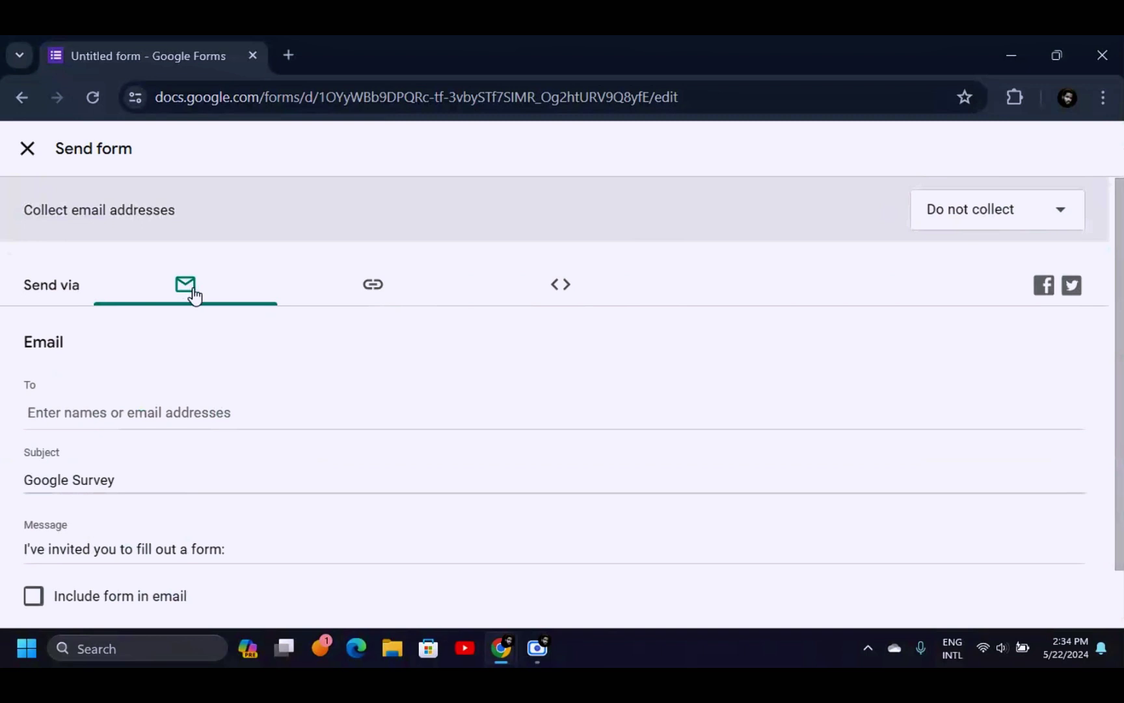
{"action": "left_click", "coordinate": [67, 411]}
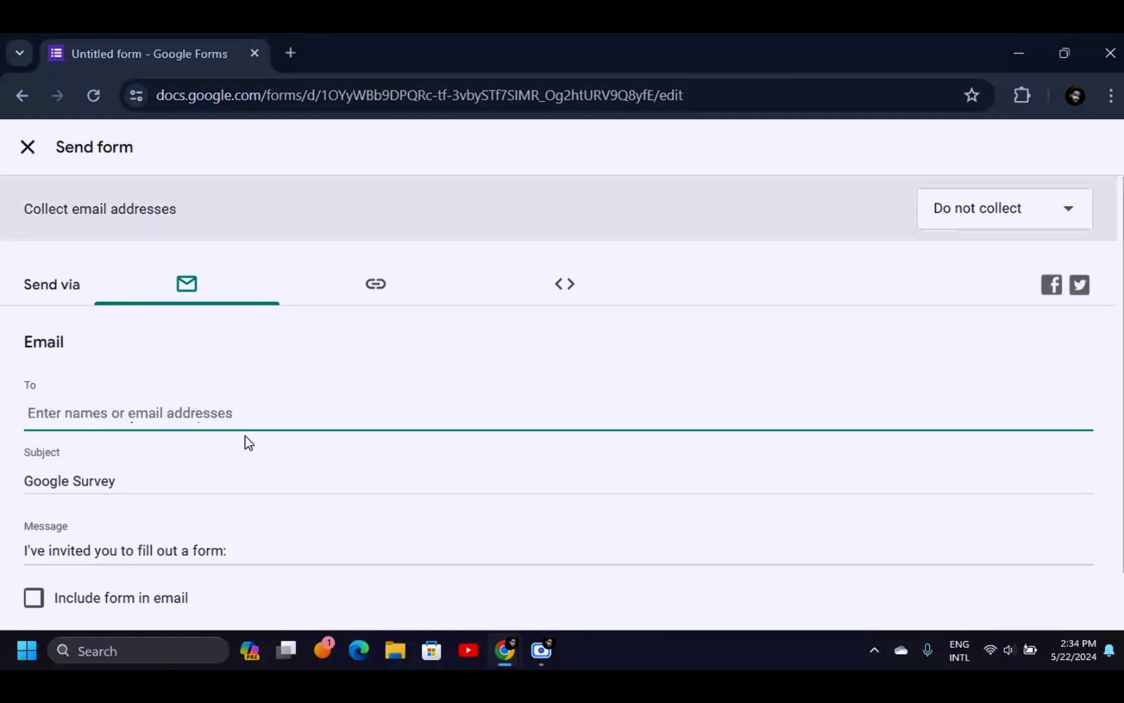
{"action": "scroll", "coordinate": [742, 511], "scroll_direction": "down", "scroll_amount": 1}
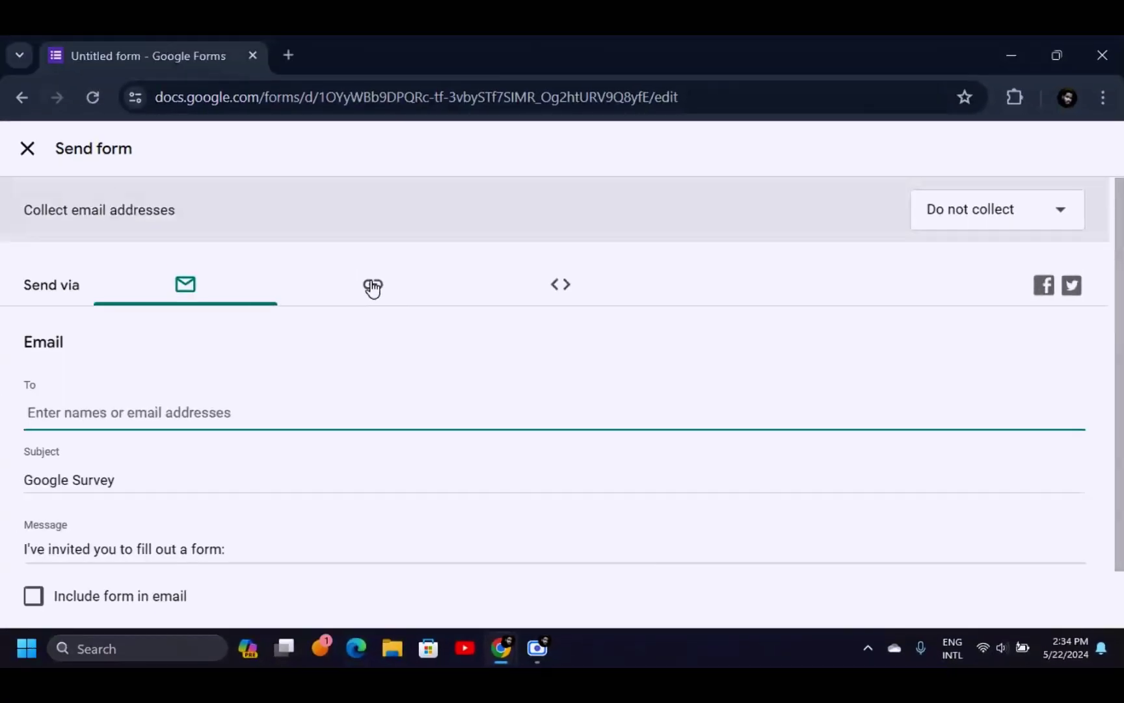
Shorten the form's share link, view the HTML embed code, and close the sending options.
{"action": "left_click", "coordinate": [372, 286]}
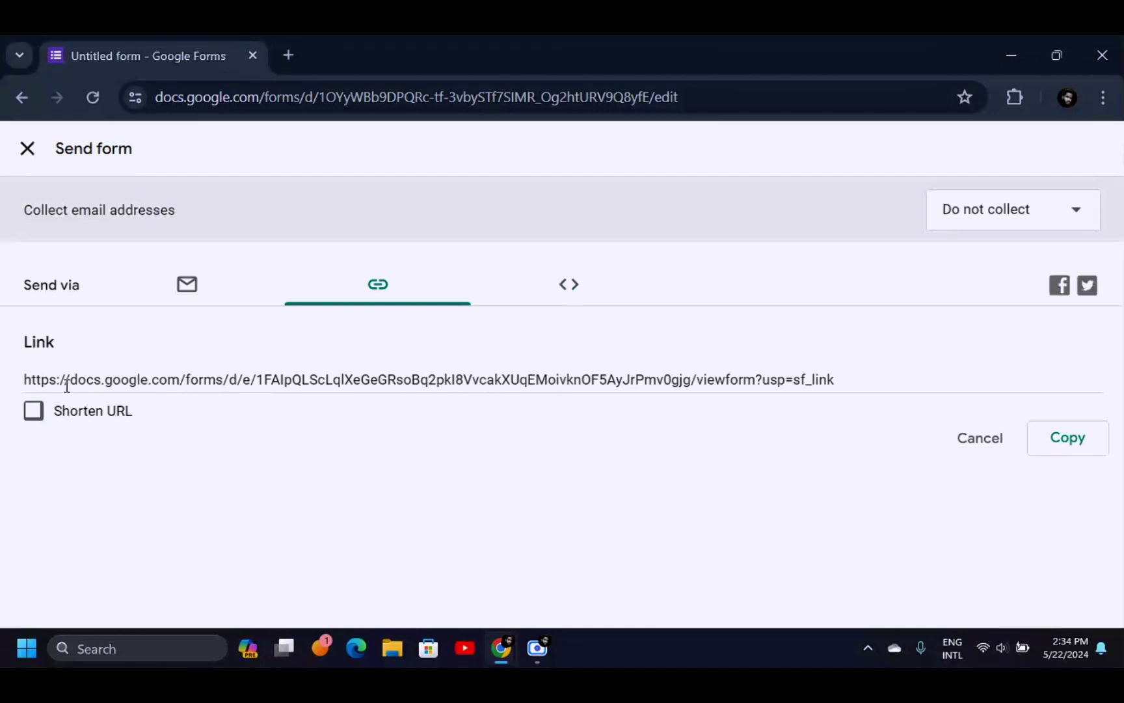
{"action": "left_click", "coordinate": [37, 420]}
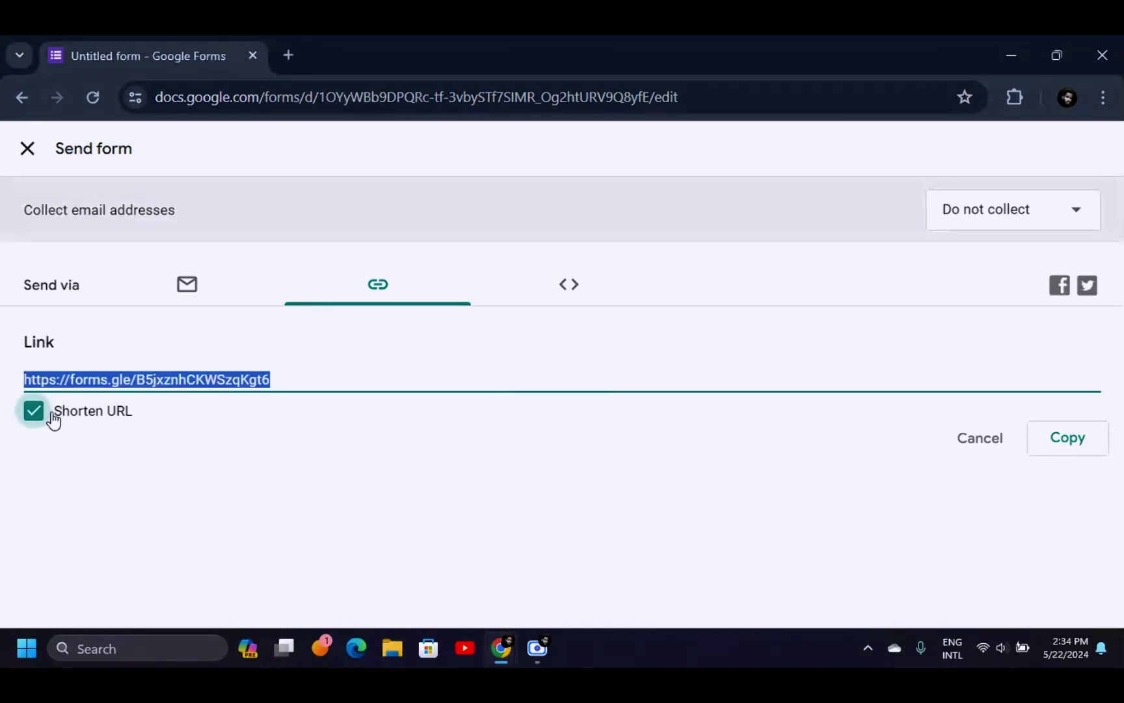
{"action": "left_click", "coordinate": [144, 426]}
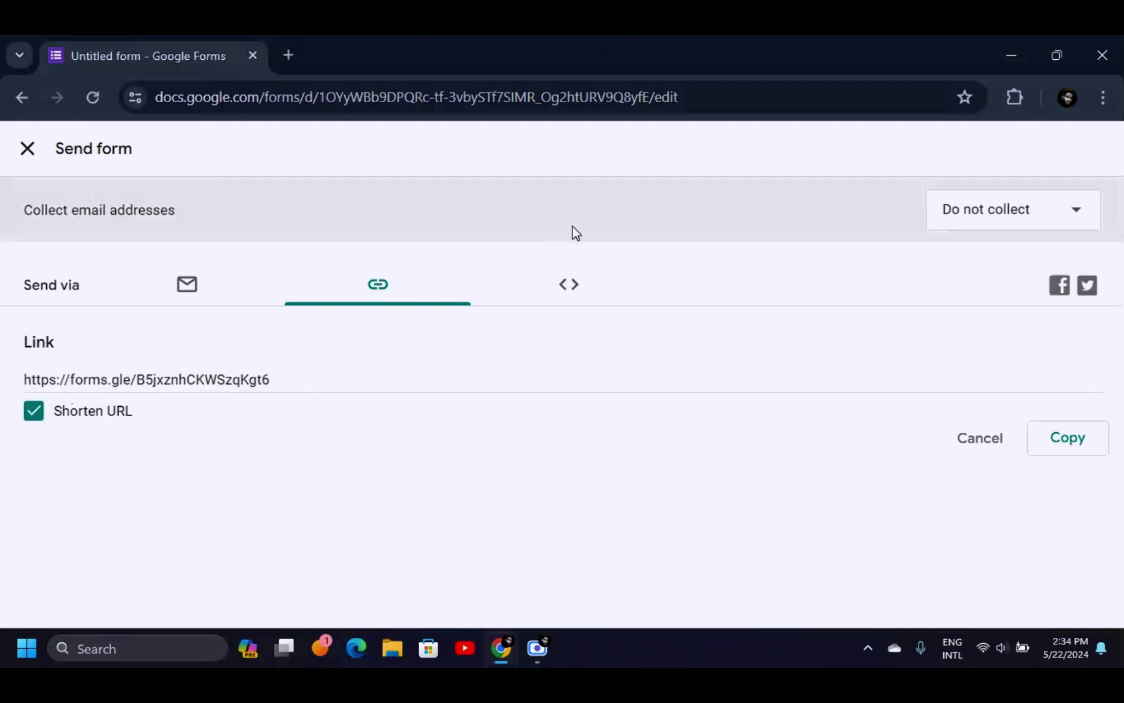
{"action": "left_click", "coordinate": [570, 291]}
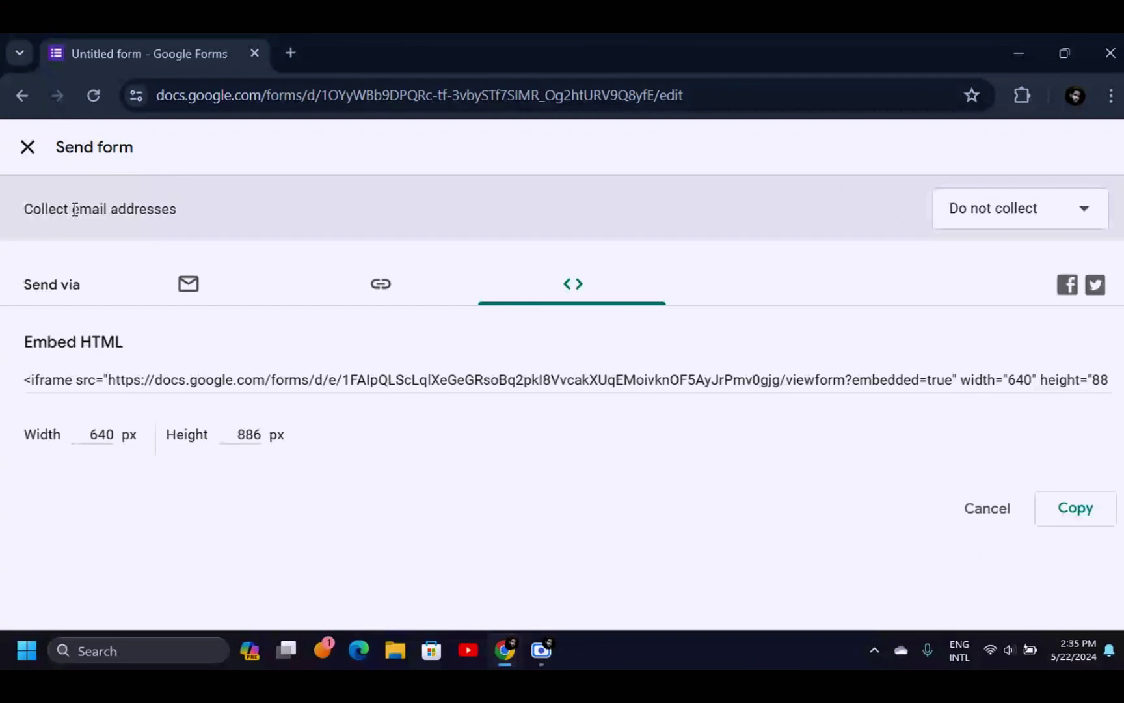
{"action": "left_click", "coordinate": [28, 148]}
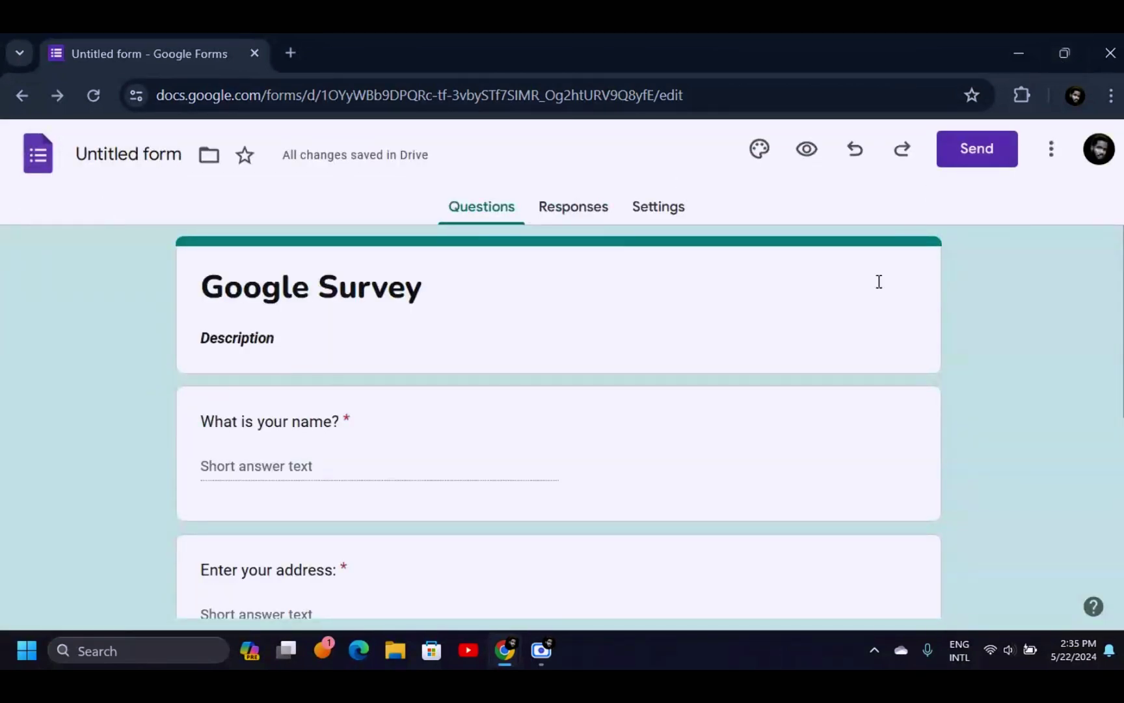
Open the survey preview and answer the name and address questions with the respondent's details.
{"action": "left_click", "coordinate": [813, 152]}
{"action": "left_click", "coordinate": [333, 457]}
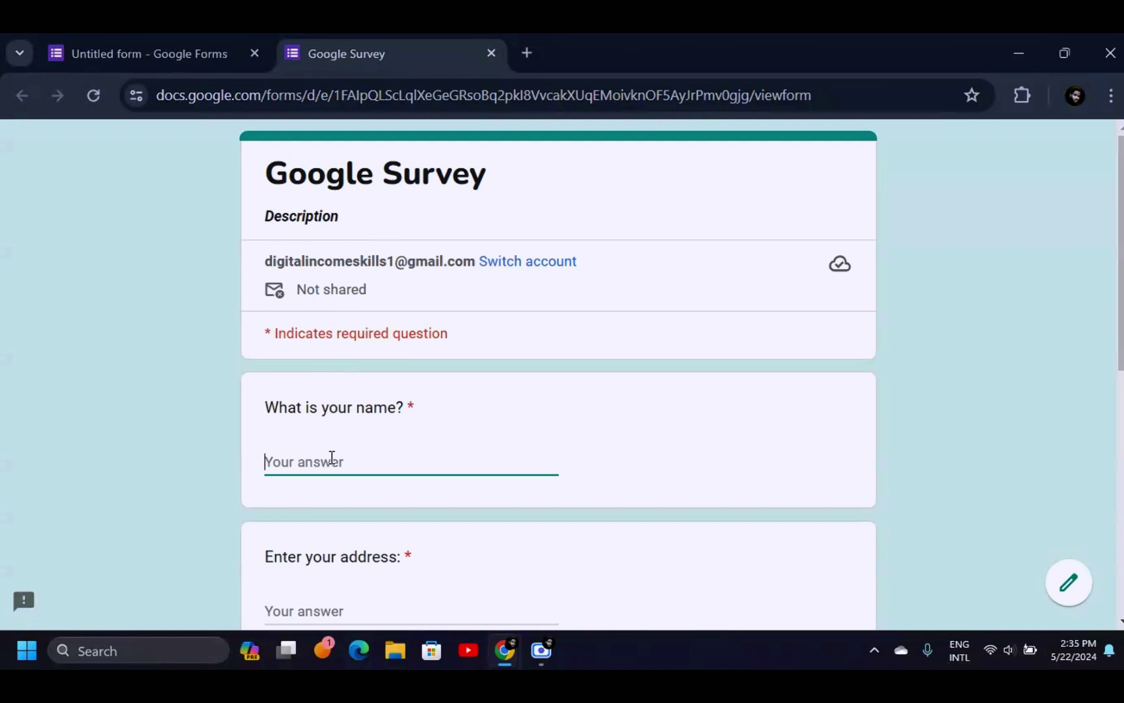
{"action": "type", "text": "Geogre"}
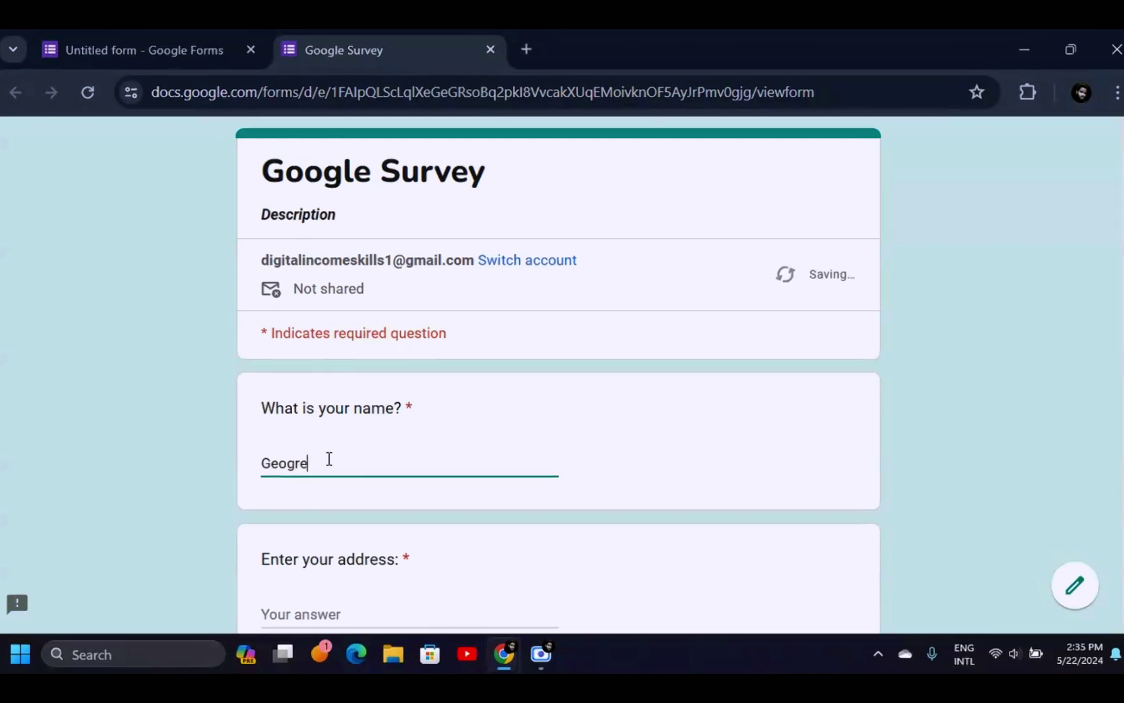
{"action": "scroll", "coordinate": [296, 501], "scroll_direction": "down", "scroll_amount": 3}
{"action": "left_click", "coordinate": [343, 298]}
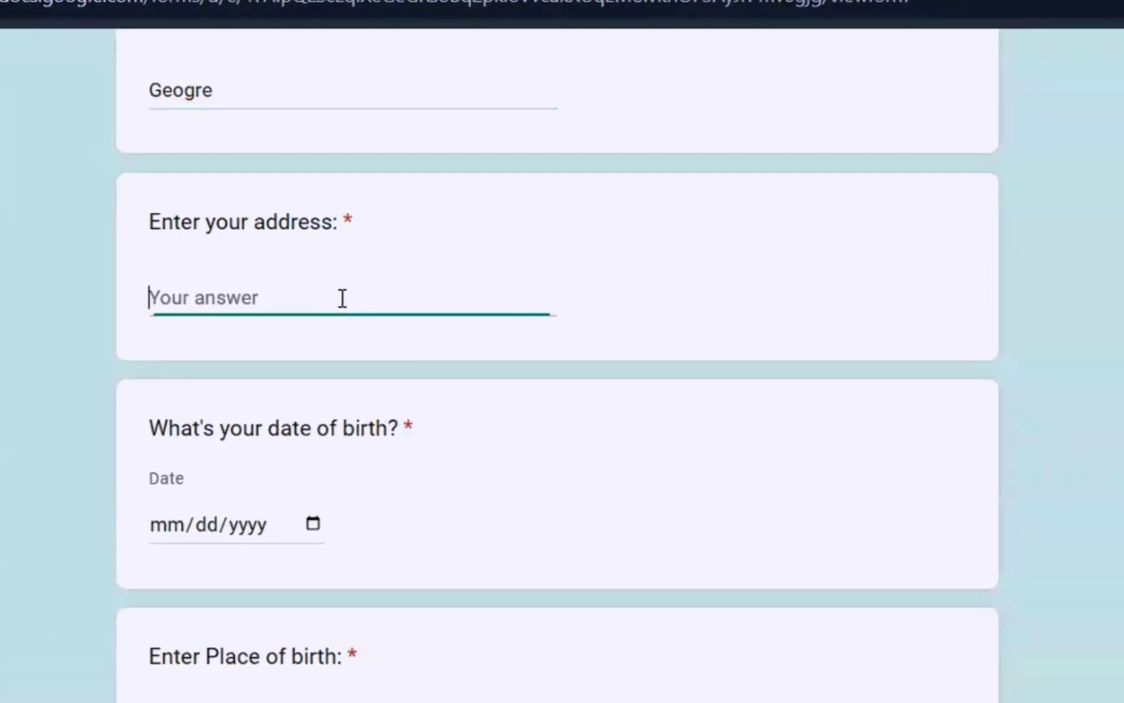
{"action": "type", "text": "Chawama"}
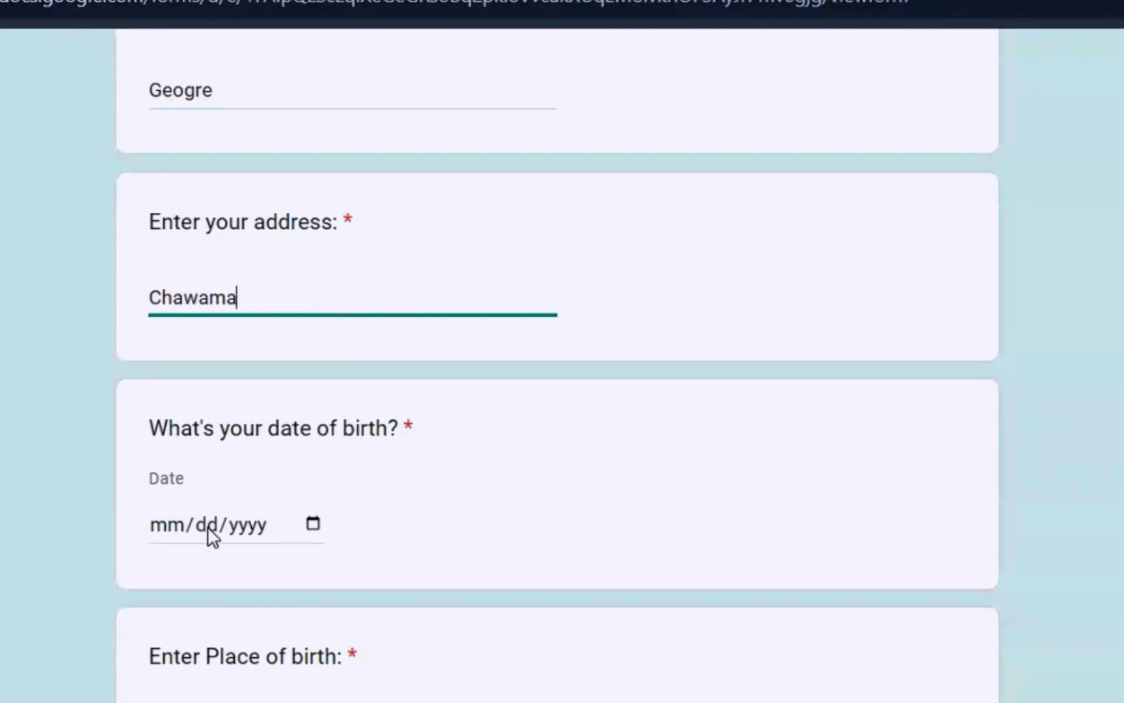
Fill in the respondent's date of birth and place of birth, and submit the survey response.
{"action": "left_click", "coordinate": [313, 524]}
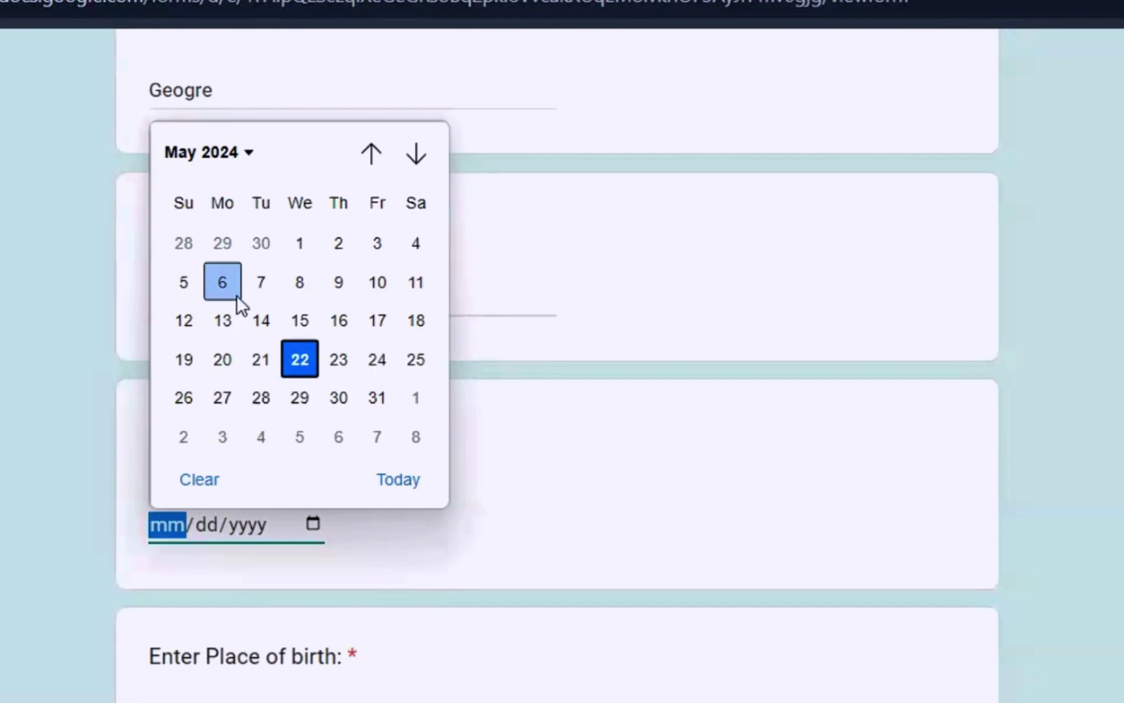
{"action": "left_click", "coordinate": [261, 396]}
{"action": "scroll", "coordinate": [246, 597], "scroll_direction": "down", "scroll_amount": 4}
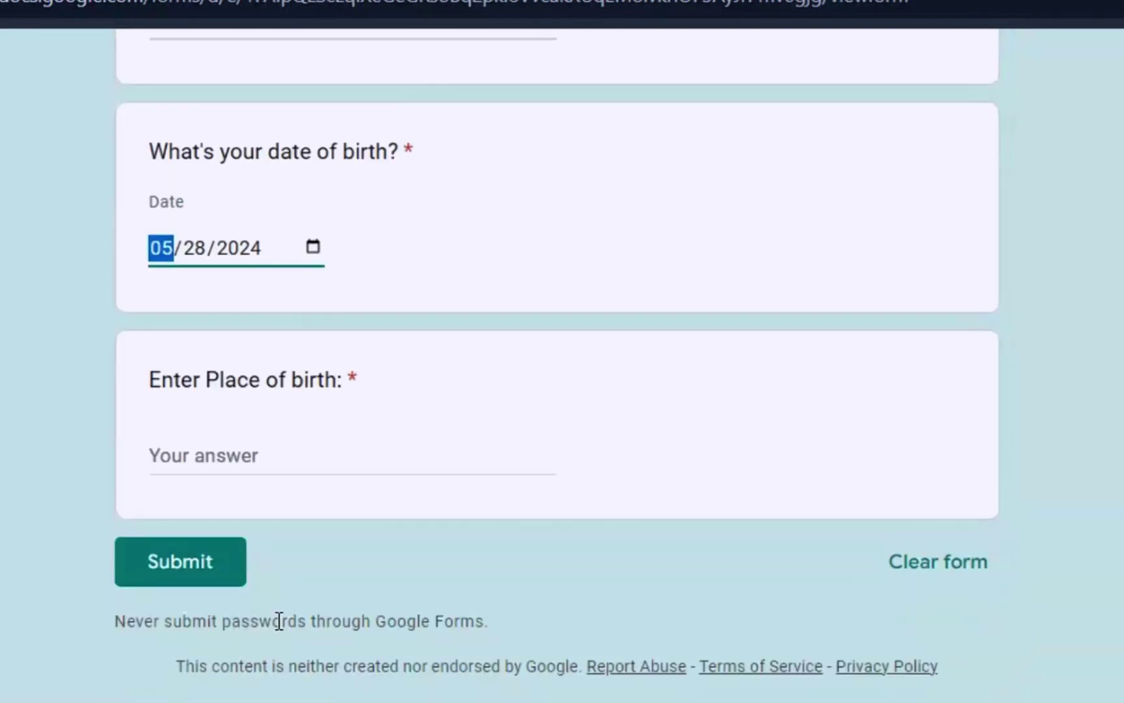
{"action": "left_click", "coordinate": [314, 451]}
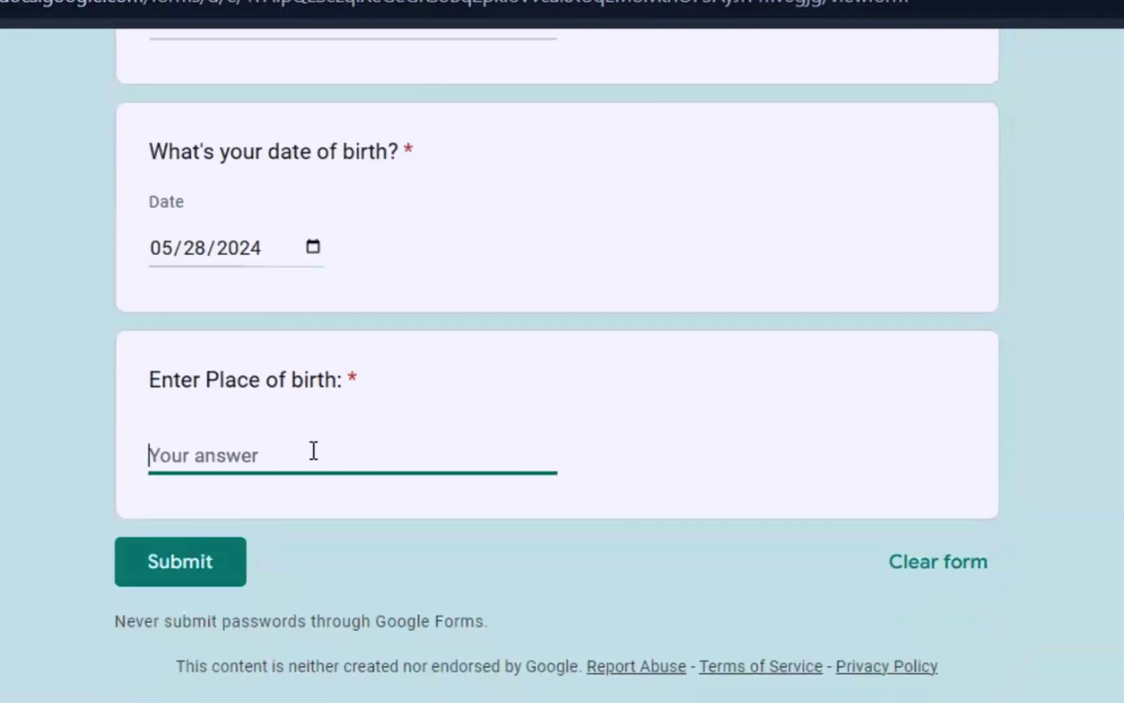
{"action": "type", "text": "Mumbwa"}
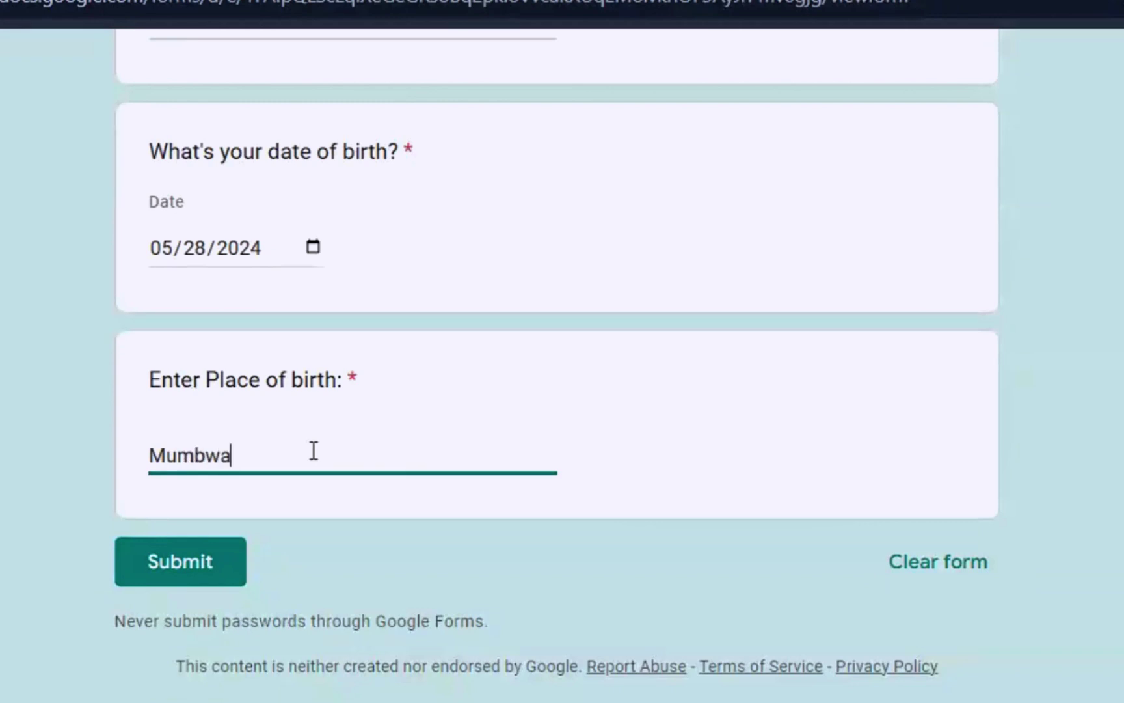
{"action": "left_click", "coordinate": [190, 561]}
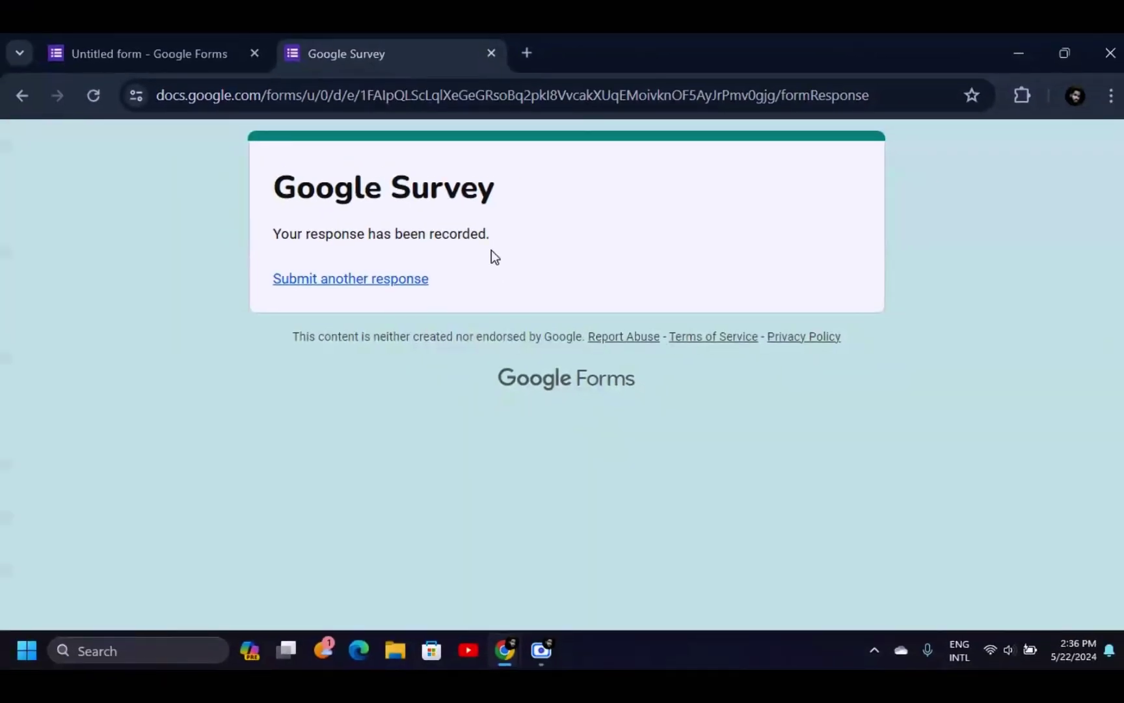
Return to the form editor and review the summary of collected responses to each question.
{"action": "left_click", "coordinate": [151, 47]}
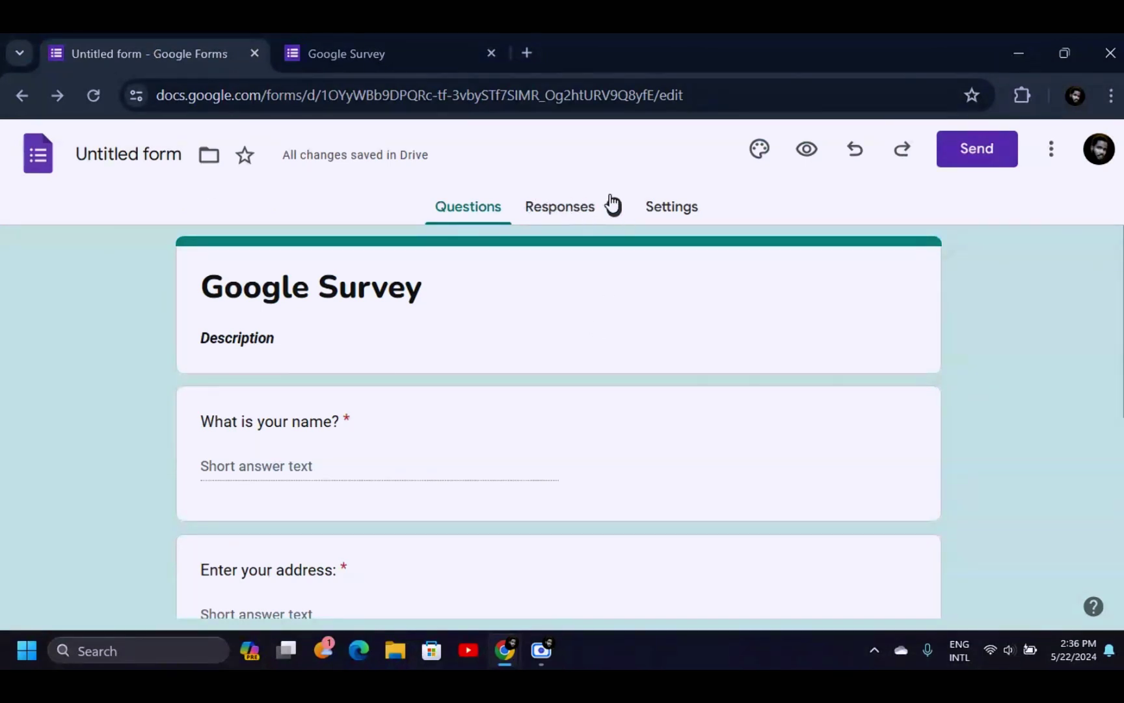
{"action": "left_click", "coordinate": [570, 216]}
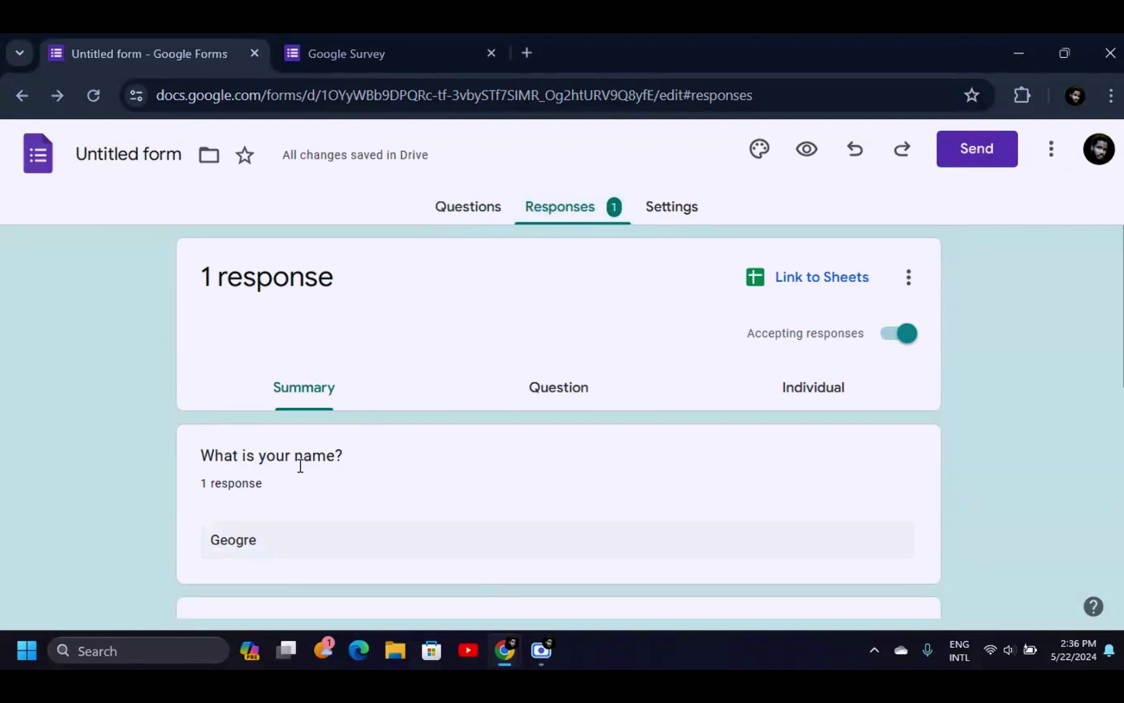
{"action": "scroll", "coordinate": [255, 524], "scroll_direction": "down", "scroll_amount": 8}
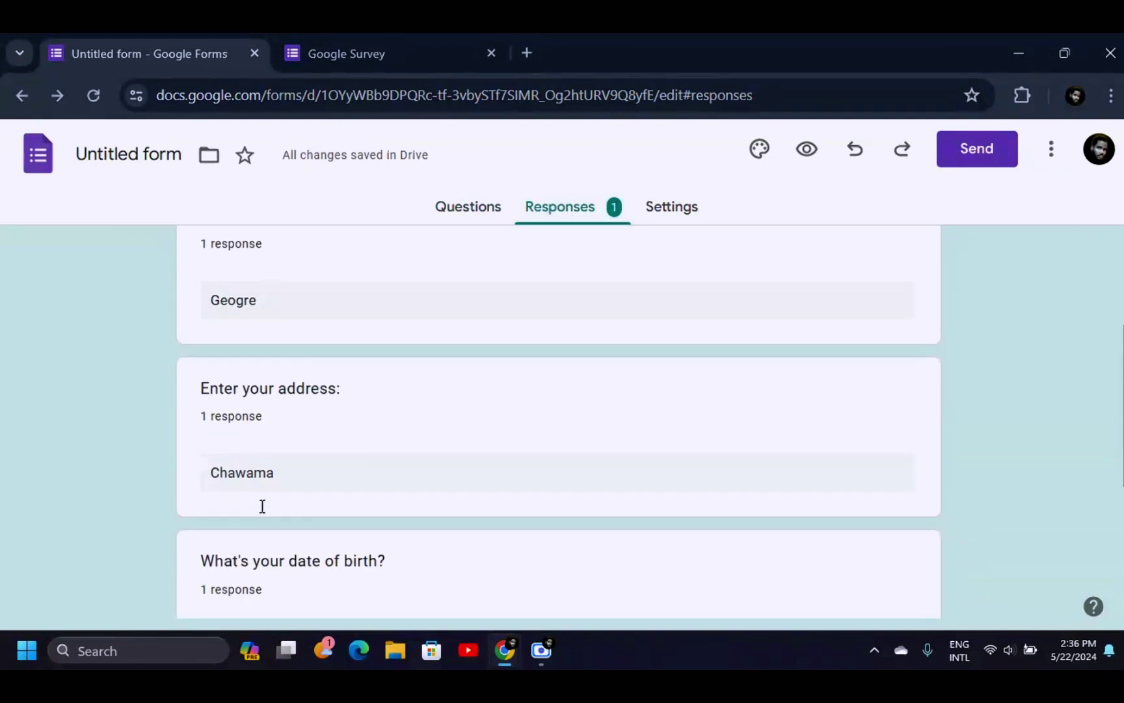
{"action": "scroll", "coordinate": [316, 462], "scroll_direction": "up", "scroll_amount": 8}
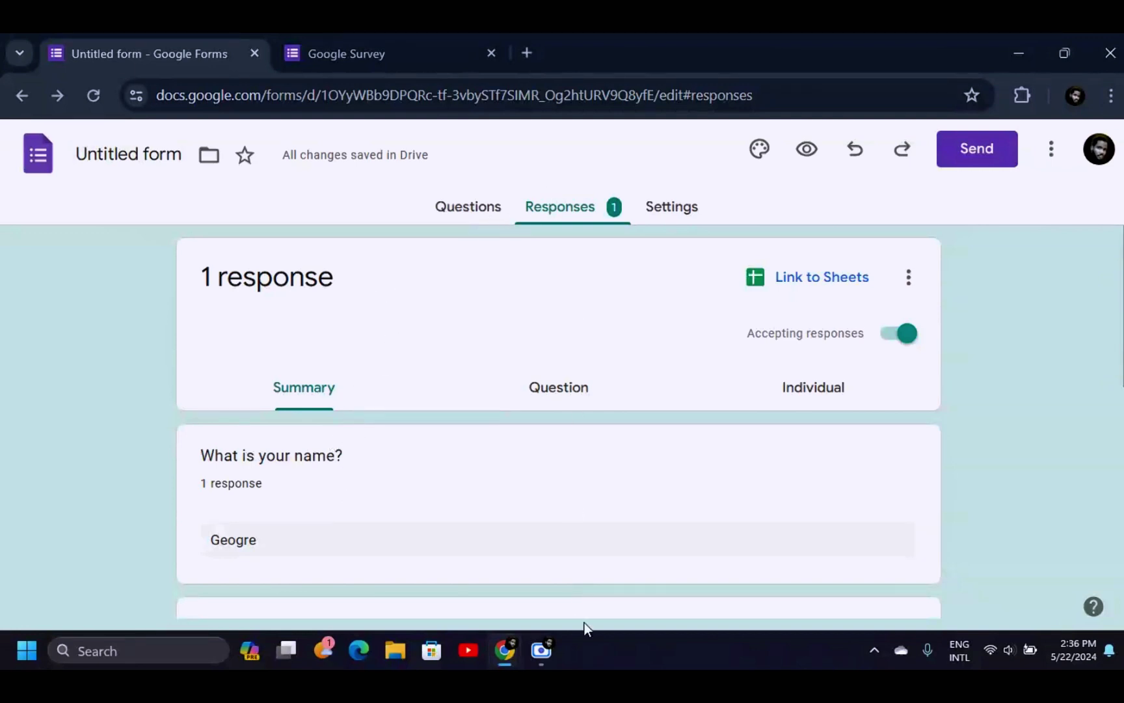
Link the form's responses to a new spreadsheet named G.
{"action": "left_click", "coordinate": [799, 280]}
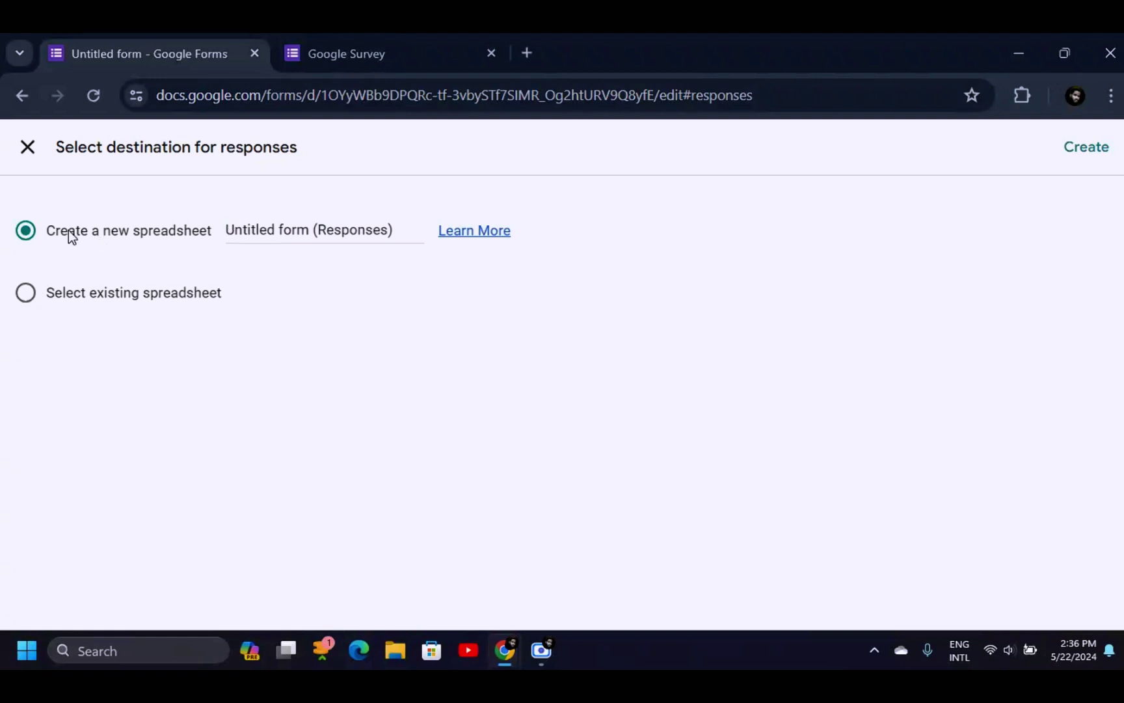
{"action": "left_click", "coordinate": [311, 232]}
{"action": "triple_click", "coordinate": [331, 231]}
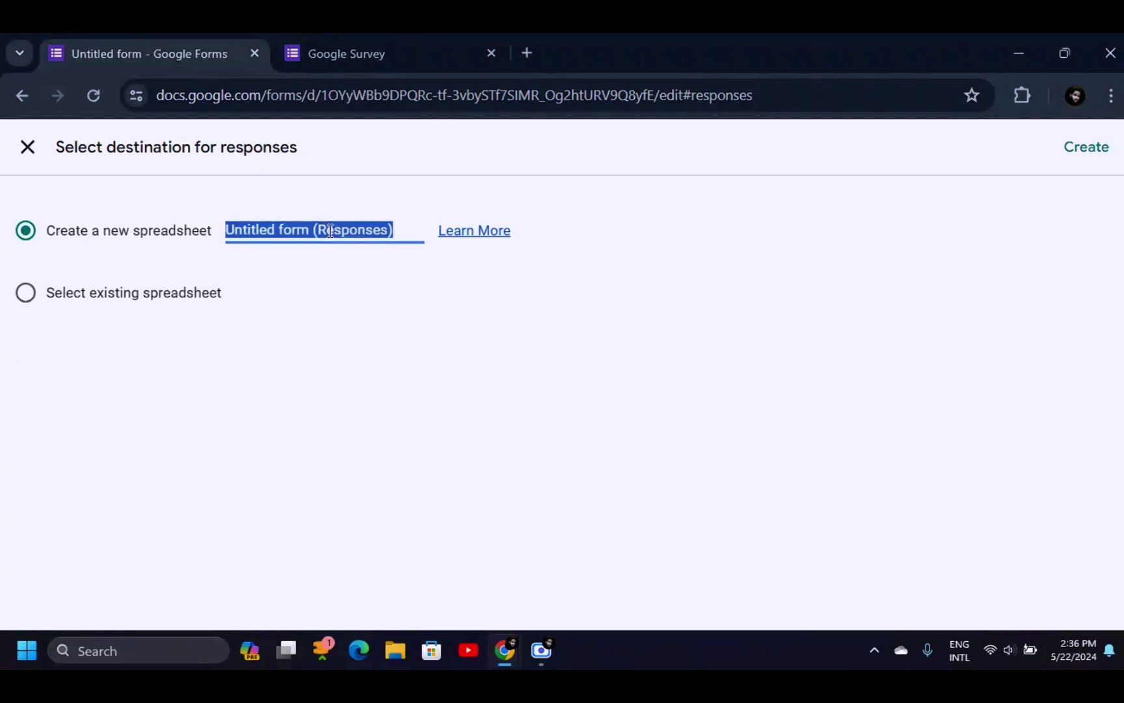
{"action": "type", "text": "G"}
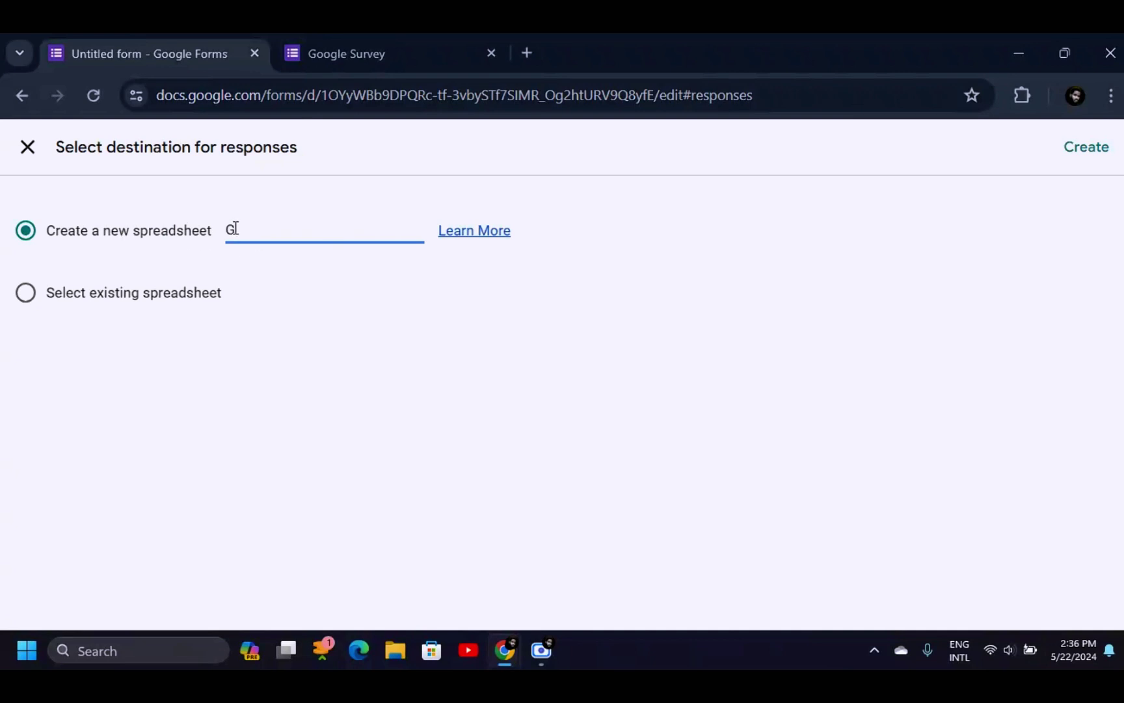
{"action": "left_click", "coordinate": [1098, 149]}
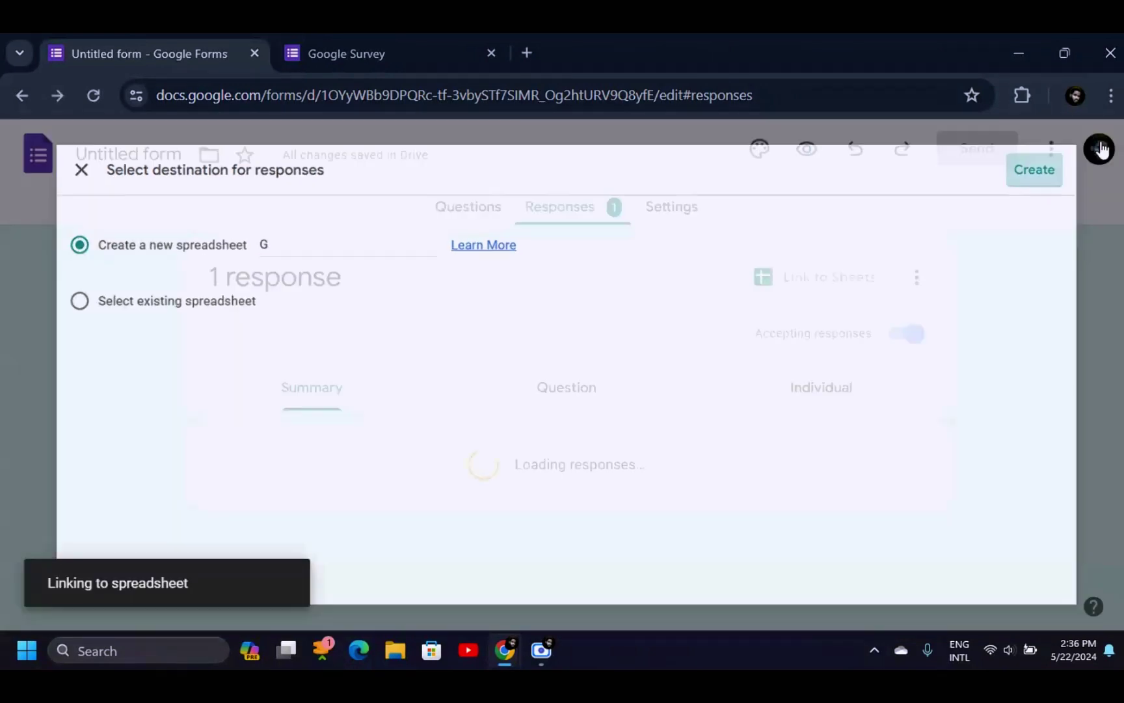